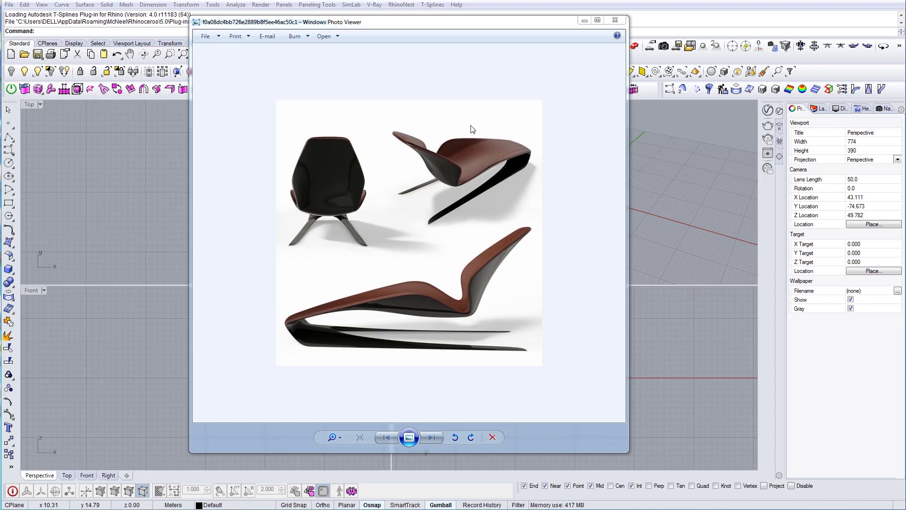
Step: Bring the chair reference JPG from the tutorial 11 - long chair folder into Rhino as a picture frame across the origin in the Top viewport
{"action": "left_click", "coordinate": [613, 20]}
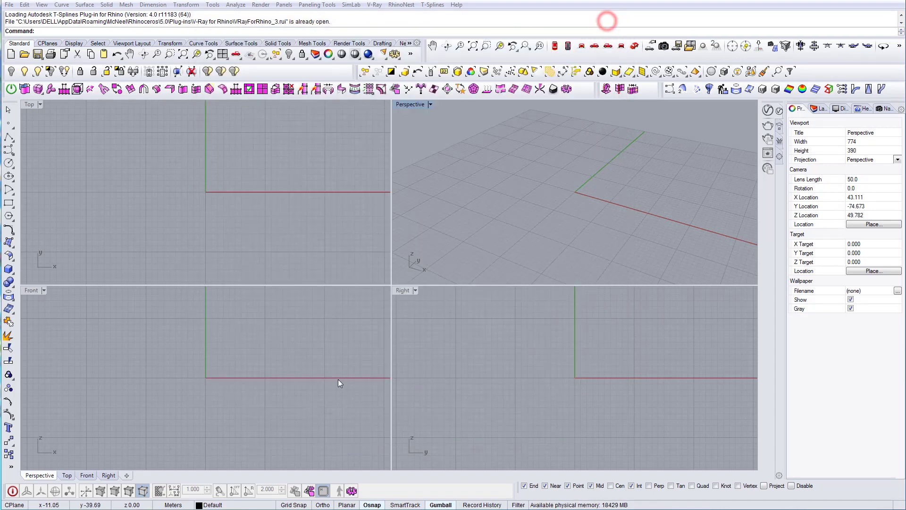
{"action": "key", "text": "alt+Tab"}
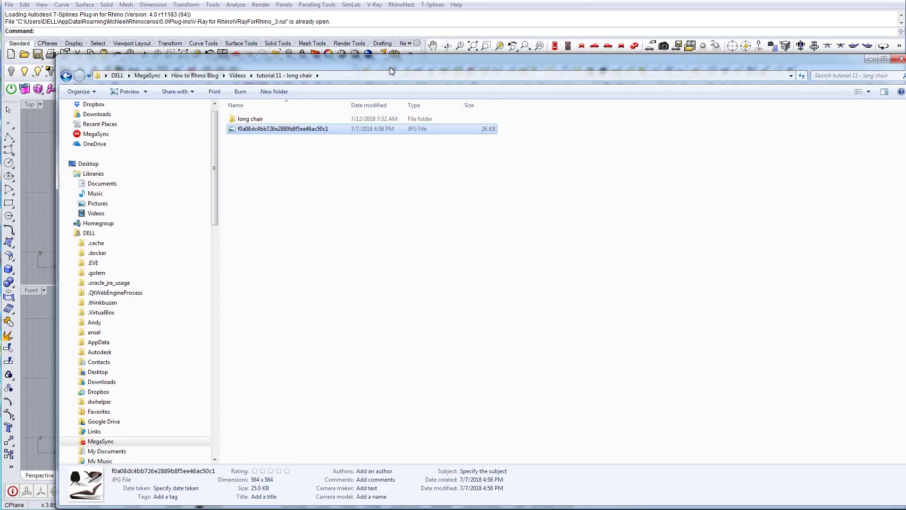
{"action": "left_click_drag", "start_coordinate": [390, 67], "coordinate": [905, 328]}
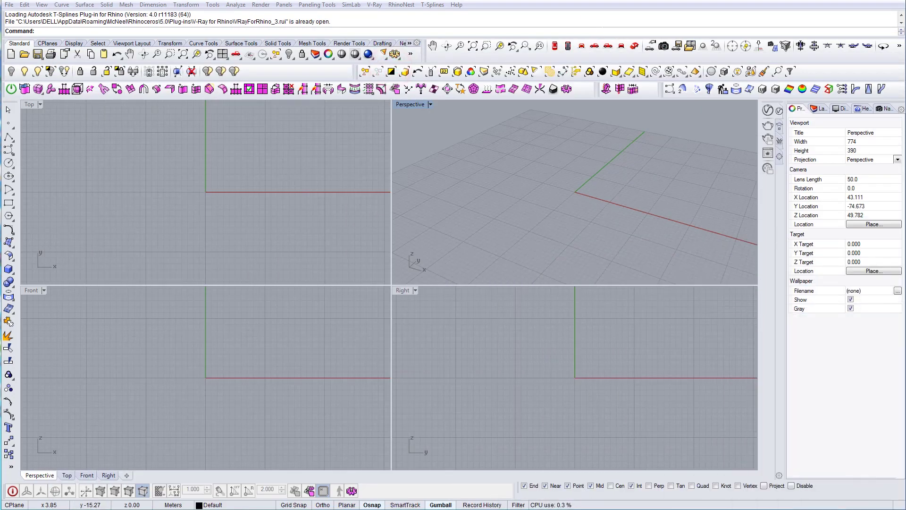
{"action": "left_click_drag", "start_coordinate": [206, 182], "coordinate": [208, 186]}
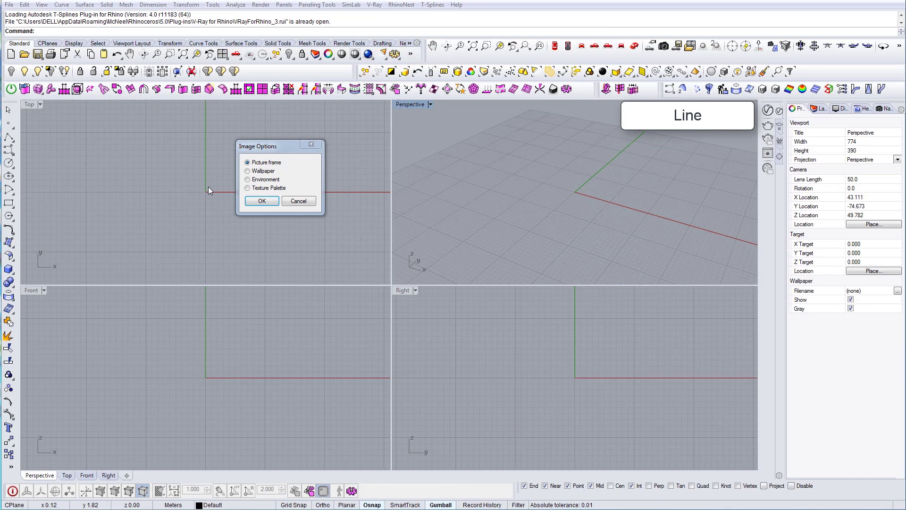
{"action": "left_click", "coordinate": [261, 201]}
{"action": "left_click", "coordinate": [148, 202]}
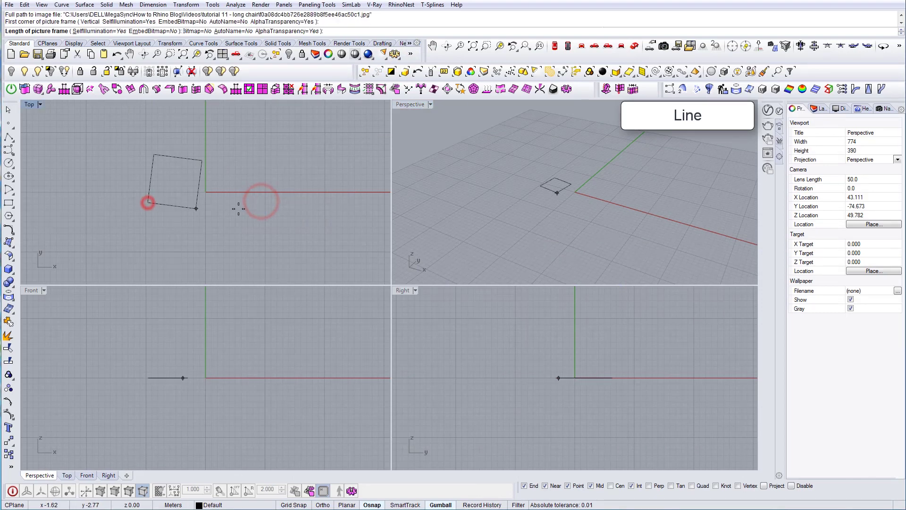
{"action": "left_click", "coordinate": [326, 206], "text": "shift"}
{"action": "right_click_drag", "start_coordinate": [273, 213], "coordinate": [244, 238]}
{"action": "scroll", "coordinate": [244, 238], "scroll_direction": "down", "scroll_amount": 8}
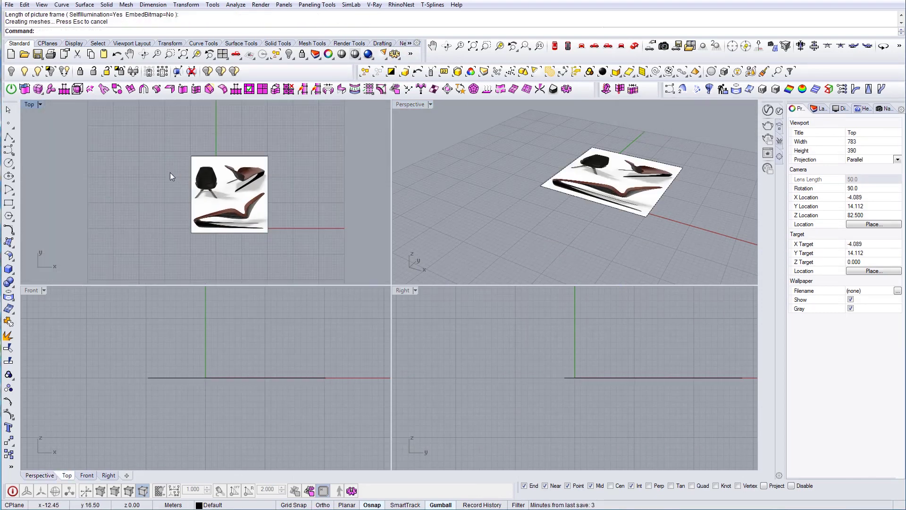
Step: Maximize the Top view and duplicate the reference picture along X, leaving a small gap beside the original
{"action": "scroll", "coordinate": [171, 172], "scroll_direction": "up", "scroll_amount": 6}
{"action": "double_click", "coordinate": [28, 105]}
{"action": "scroll", "coordinate": [308, 222], "scroll_direction": "down", "scroll_amount": 4}
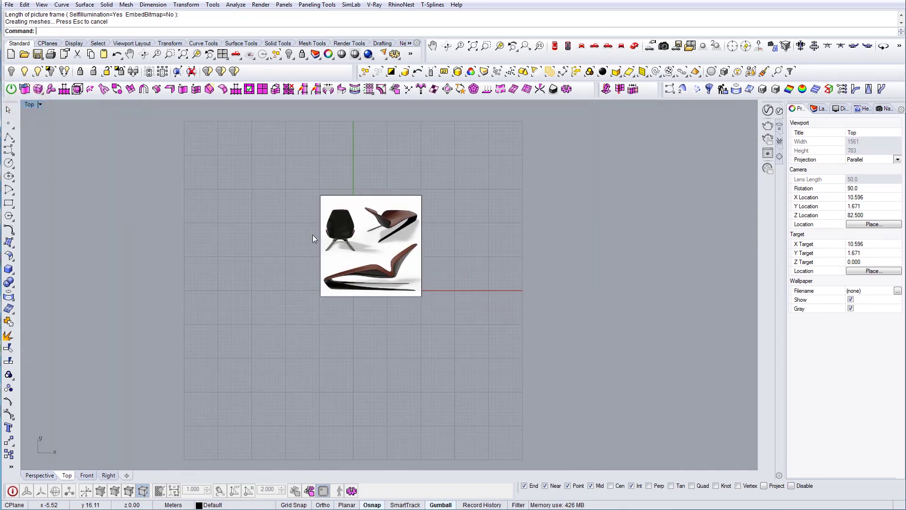
{"action": "scroll", "coordinate": [292, 227], "scroll_direction": "up", "scroll_amount": 1}
{"action": "scroll", "coordinate": [364, 238], "scroll_direction": "up", "scroll_amount": 4}
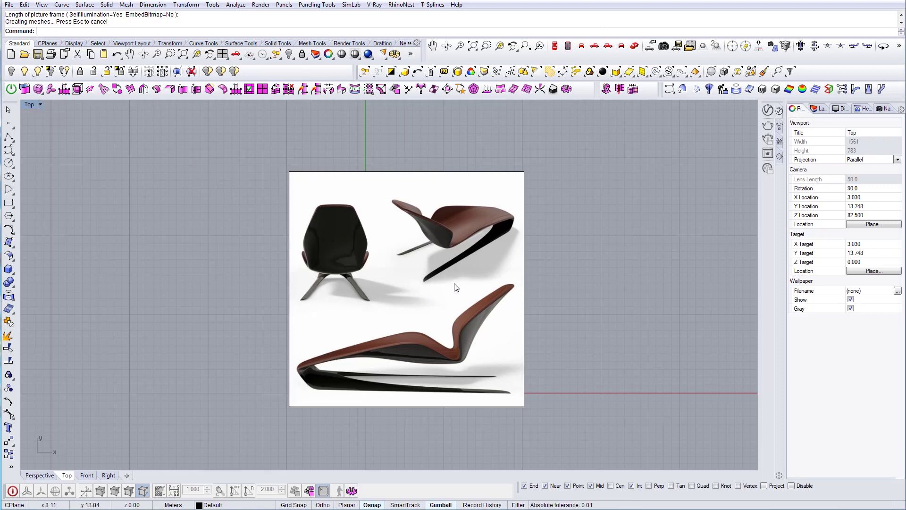
{"action": "scroll", "coordinate": [405, 287], "scroll_direction": "down", "scroll_amount": 1}
{"action": "scroll", "coordinate": [405, 288], "scroll_direction": "down", "scroll_amount": 1}
{"action": "left_click", "coordinate": [404, 286]}
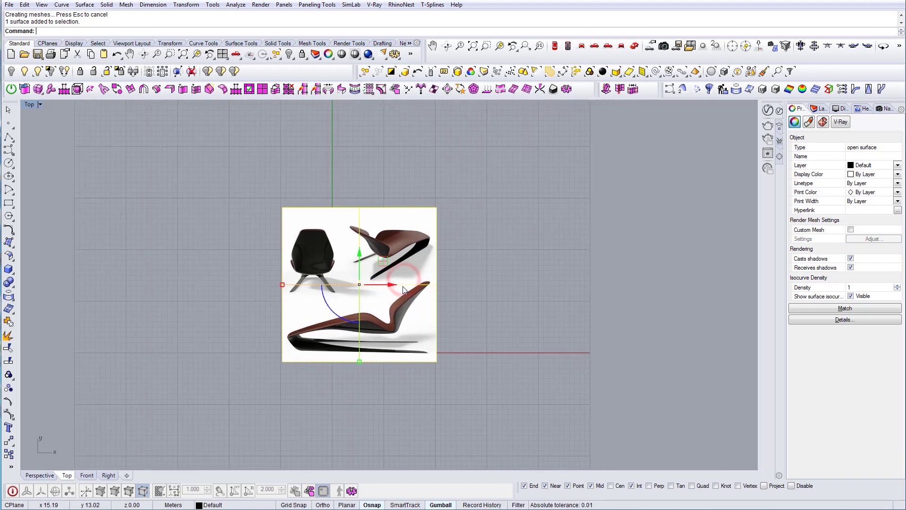
{"action": "left_click_drag", "start_coordinate": [391, 286], "coordinate": [564, 286], "text": "alt"}
{"action": "key", "text": "Escape"}
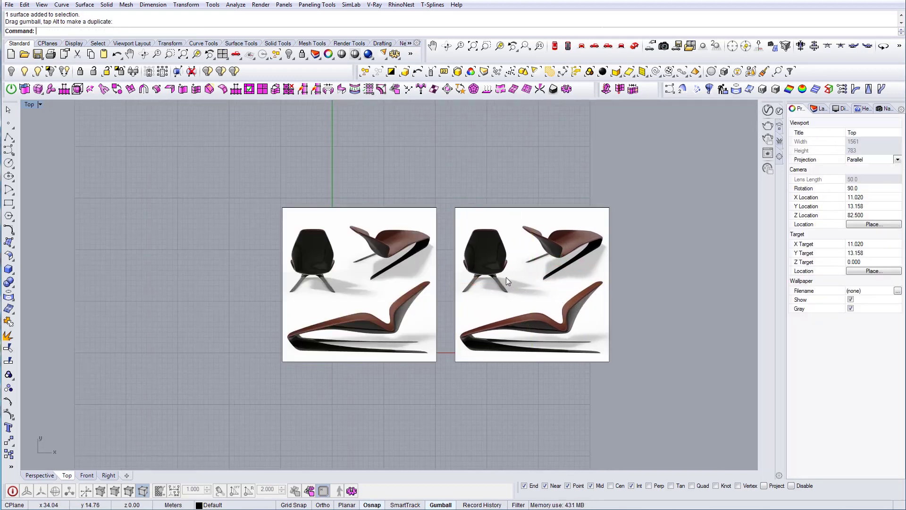
Step: Draw a horizontal line across the copied picture just above the side-view chair, extending past both edges
{"action": "type", "text": "L"}
{"action": "key", "text": "Return"}
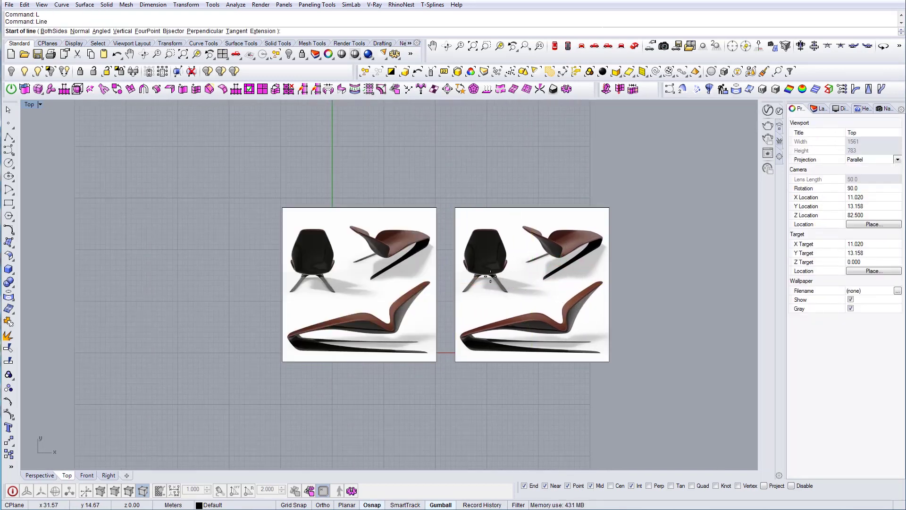
{"action": "left_click", "coordinate": [445, 275]}
{"action": "left_click", "coordinate": [641, 283]}
Step: Trim away the part of the copied picture above the horizontal line, keeping the side-view chair
{"action": "type", "text": "TR"}
{"action": "key", "text": "Return"}
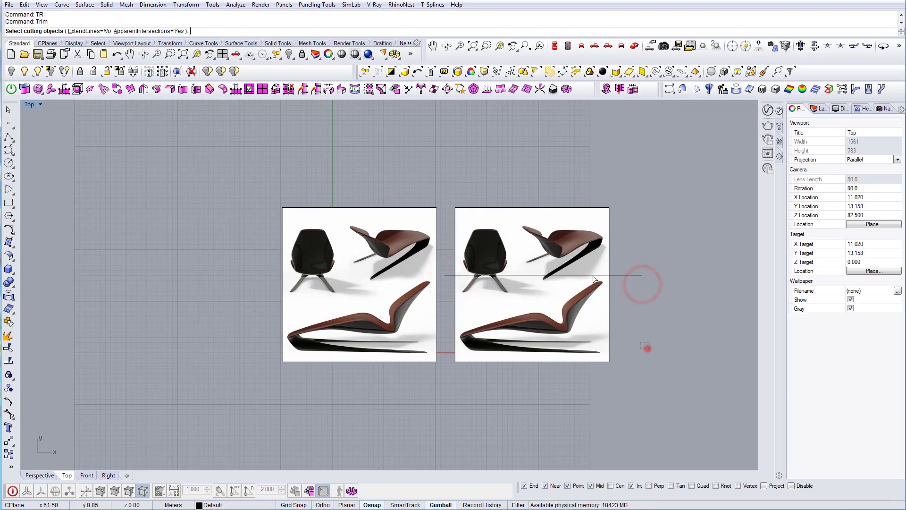
{"action": "left_click", "coordinate": [594, 278]}
{"action": "key", "text": "Return"}
{"action": "left_click", "coordinate": [605, 240]}
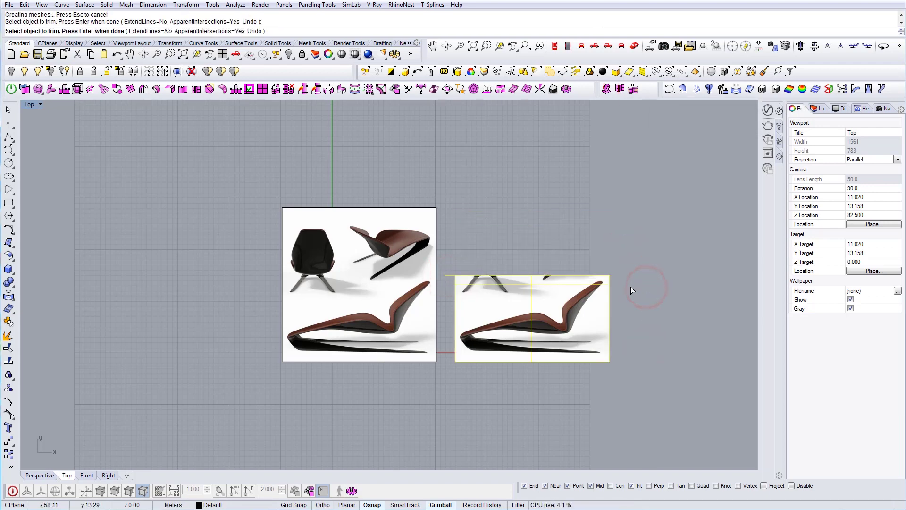
{"action": "key", "text": "Return"}
Step: Move the trimmed side-view picture so its lower-left corner snaps to the upper-left corner of the original picture
{"action": "left_click", "coordinate": [583, 301]}
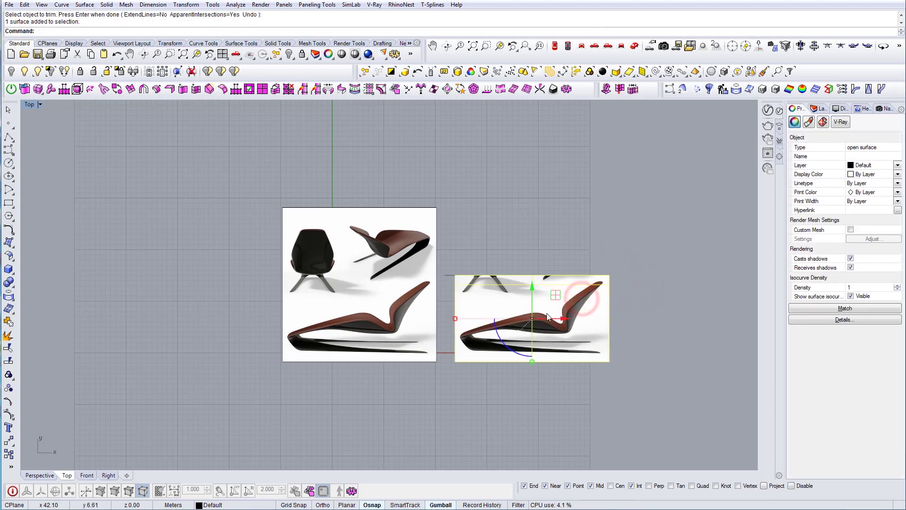
{"action": "right_click_drag", "start_coordinate": [548, 316], "coordinate": [537, 300]}
{"action": "type", "text": "M"}
{"action": "key", "text": "Return"}
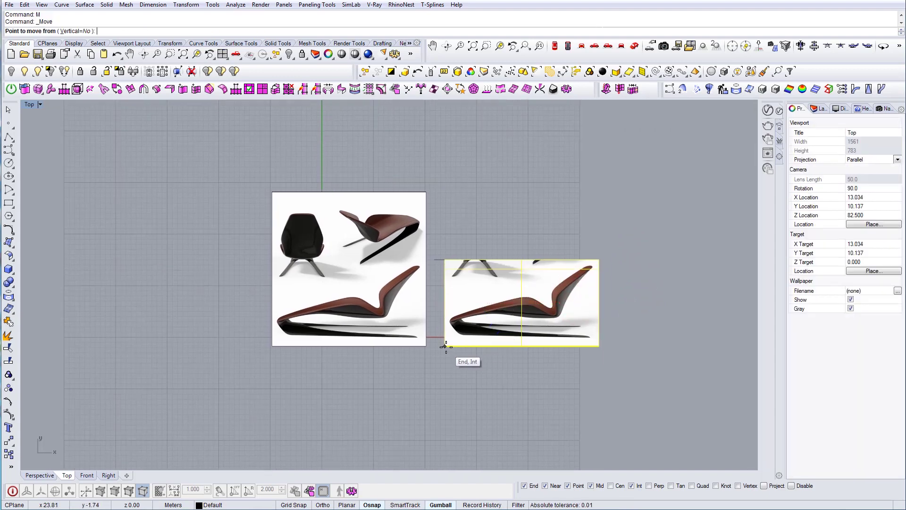
{"action": "left_click", "coordinate": [445, 346]}
{"action": "left_click", "coordinate": [273, 192]}
{"action": "right_click_drag", "start_coordinate": [319, 216], "coordinate": [336, 229]}
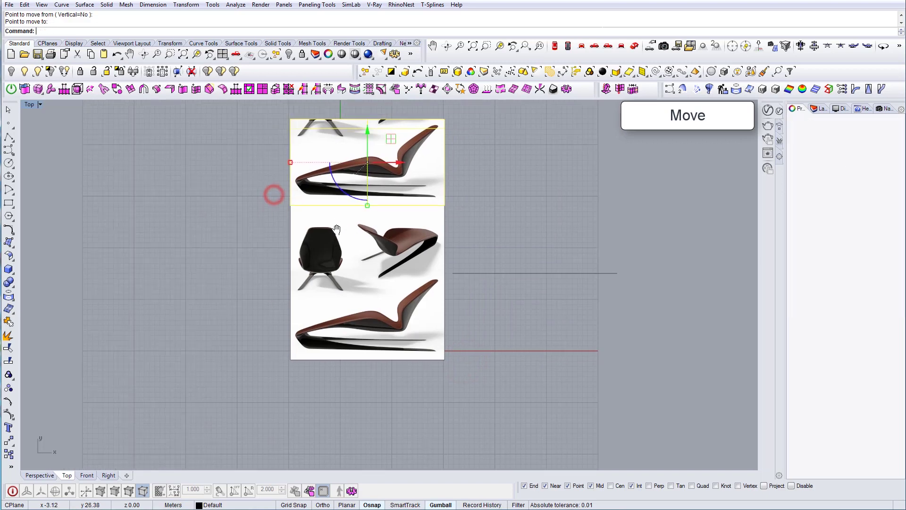
Step: In a Perspective view, use Rotate3D to stand the side-view picture upright at 90 degrees about the edge shared with the flat picture
{"action": "left_click", "coordinate": [635, 46]}
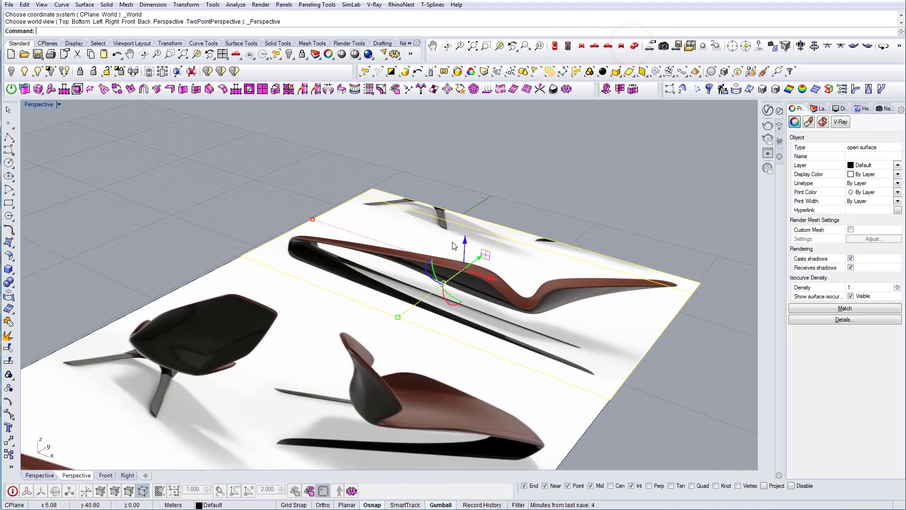
{"action": "type", "text": "R3"}
{"action": "key", "text": "Return"}
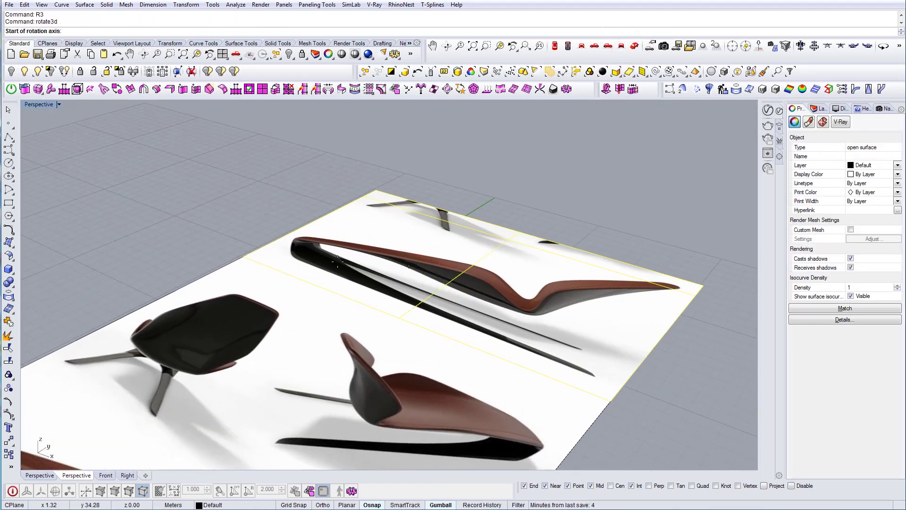
{"action": "left_click", "coordinate": [243, 255]}
{"action": "left_click", "coordinate": [610, 402]}
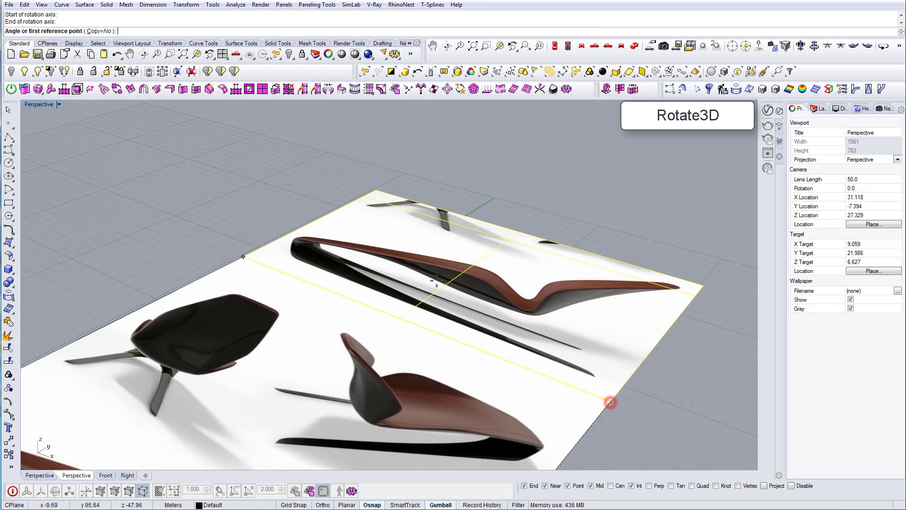
{"action": "left_click", "coordinate": [371, 179]}
{"action": "left_click", "coordinate": [233, 177]}
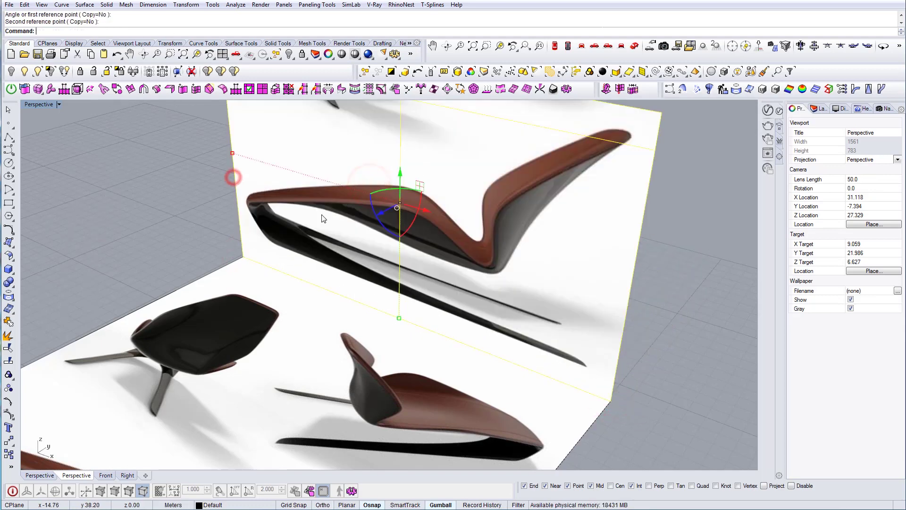
{"action": "key", "text": "Escape"}
Step: Duplicate the flat reference picture along X to get another copy beside the original
{"action": "scroll", "coordinate": [322, 218], "scroll_direction": "down", "scroll_amount": 5}
{"action": "right_click_drag", "start_coordinate": [345, 226], "coordinate": [348, 320]}
{"action": "scroll", "coordinate": [411, 267], "scroll_direction": "down", "scroll_amount": 3}
{"action": "left_click", "coordinate": [385, 309]}
{"action": "left_click_drag", "start_coordinate": [344, 338], "coordinate": [585, 346], "text": "alt"}
{"action": "key", "text": "Escape"}
{"action": "right_click_drag", "start_coordinate": [523, 330], "coordinate": [484, 333], "text": "shift"}
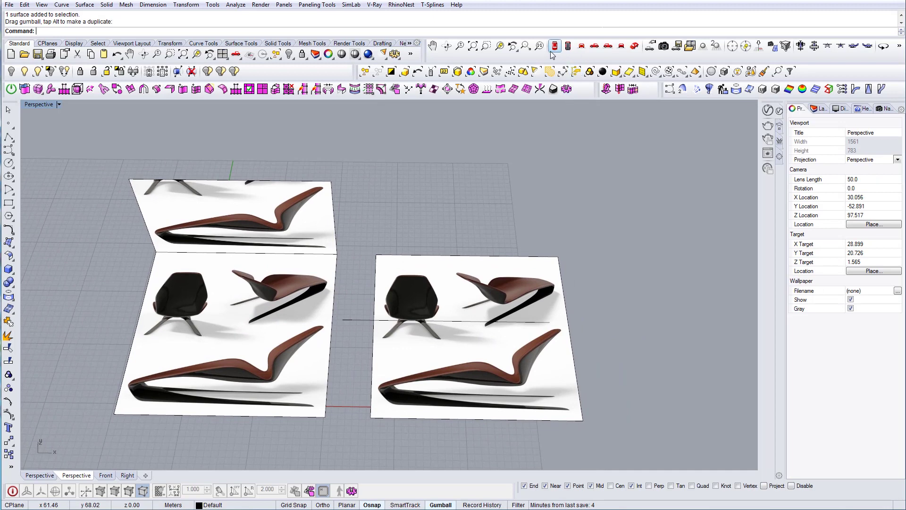
Step: In the Top view, draw a rectangle enclosing the chair's back view on the new picture copy
{"action": "left_click", "coordinate": [551, 48]}
{"action": "type", "text": "Rectangle"}
{"action": "key", "text": "Return"}
{"action": "left_click", "coordinate": [358, 208]}
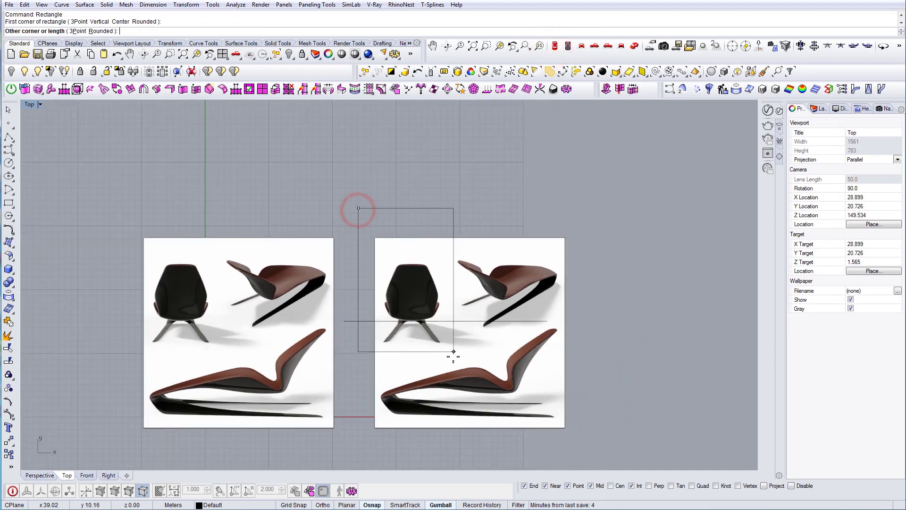
{"action": "left_click", "coordinate": [461, 358]}
{"action": "type", "text": "trim"}
{"action": "key", "text": "Return"}
{"action": "left_click", "coordinate": [460, 216]}
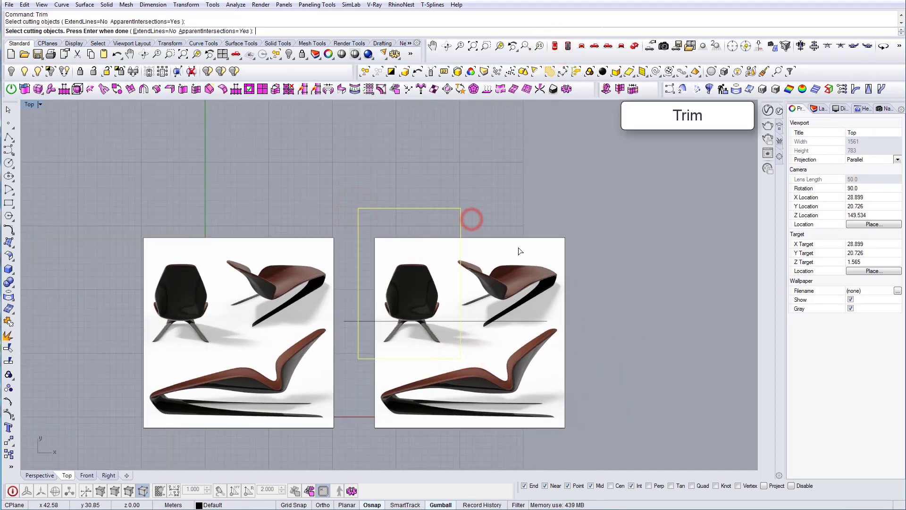
{"action": "left_click", "coordinate": [540, 267]}
{"action": "key", "text": "Escape"}
Step: Trim the picture copy to the rectangle, keeping only the back-view chair, and delete the rectangle
{"action": "key", "text": "Return"}
{"action": "left_click", "coordinate": [461, 218]}
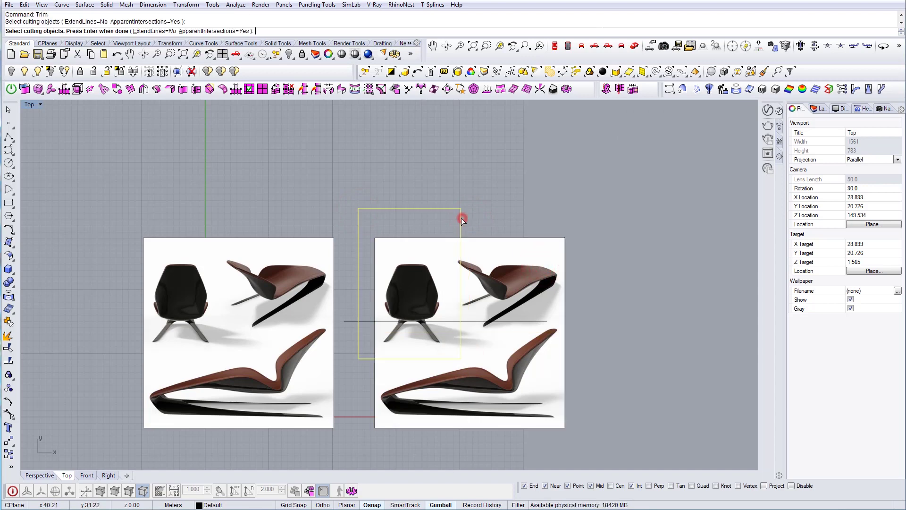
{"action": "key", "text": "Return"}
{"action": "left_click_drag", "start_coordinate": [598, 317], "coordinate": [525, 262]}
{"action": "key", "text": "Return"}
{"action": "left_click_drag", "start_coordinate": [483, 219], "coordinate": [415, 238]}
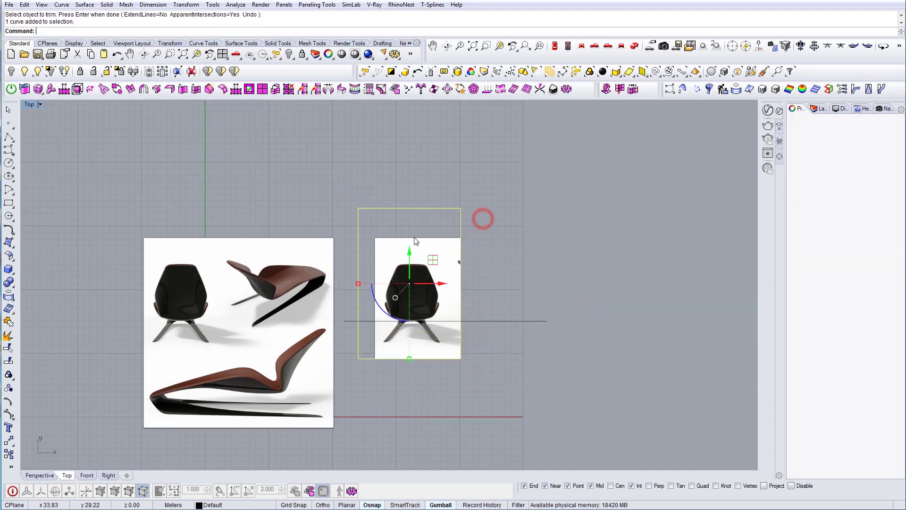
{"action": "key", "text": "Delete"}
Step: Rotate the cropped back-view picture by -90 degrees in plan and switch to a Perspective view showing all the pictures
{"action": "right_click_drag", "start_coordinate": [419, 260], "coordinate": [444, 254]}
{"action": "left_click", "coordinate": [446, 286]}
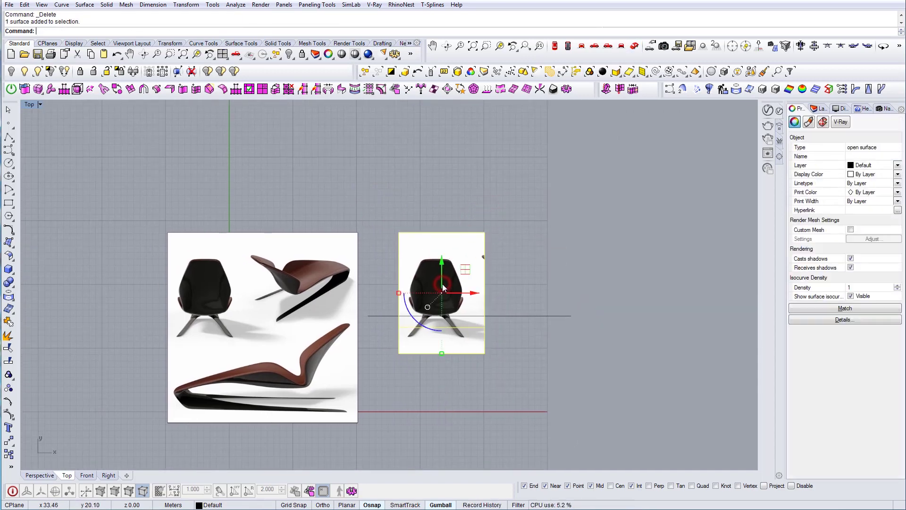
{"action": "left_click", "coordinate": [421, 326]}
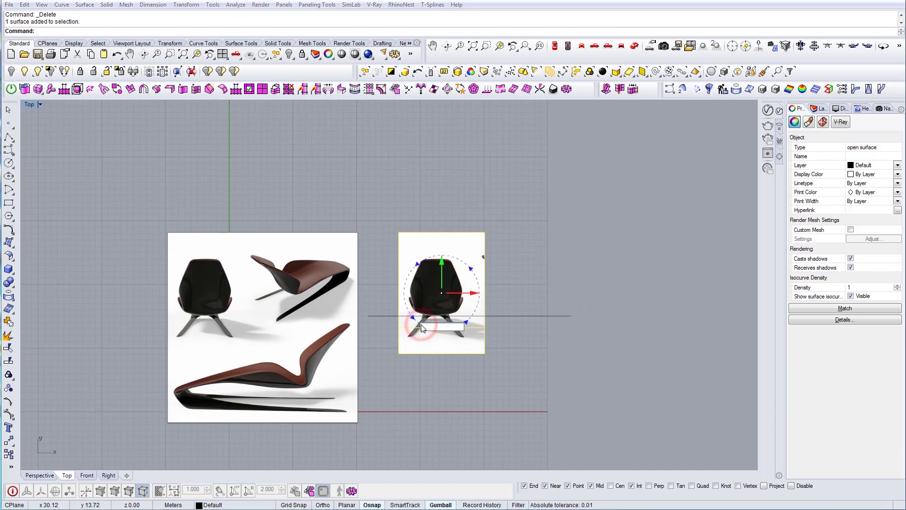
{"action": "type", "text": "-90"}
{"action": "key", "text": "Return"}
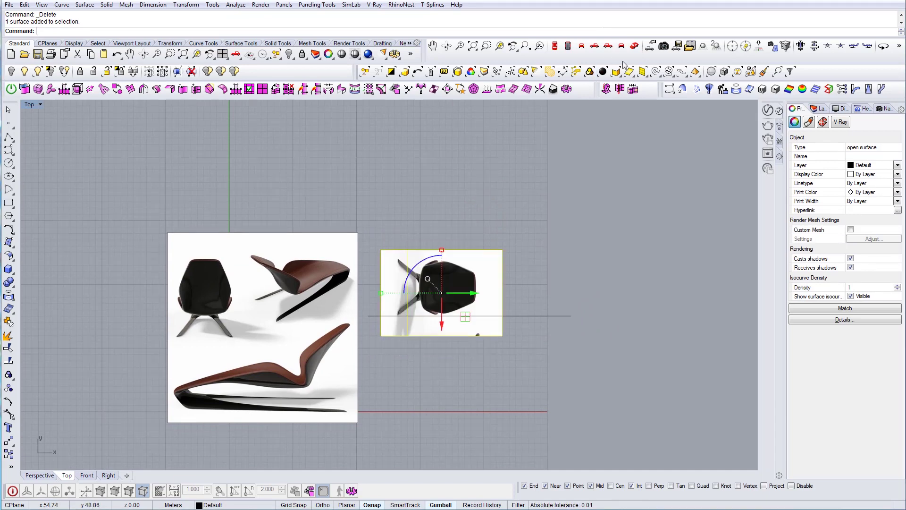
{"action": "left_click", "coordinate": [633, 45]}
{"action": "key", "text": "Escape"}
{"action": "right_click_drag", "start_coordinate": [495, 198], "coordinate": [436, 260]}
{"action": "scroll", "coordinate": [386, 279], "scroll_direction": "up", "scroll_amount": 5}
{"action": "right_click_drag", "start_coordinate": [392, 279], "coordinate": [455, 297], "text": "shift"}
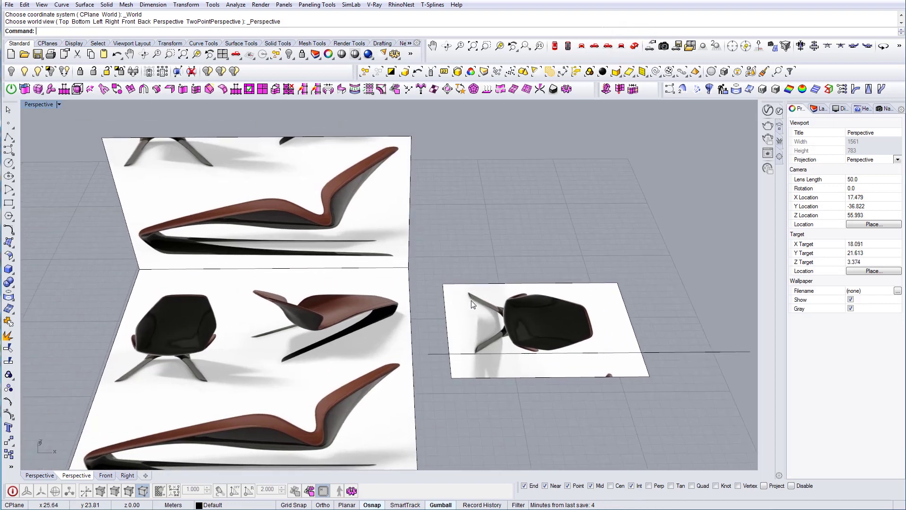
{"action": "left_click", "coordinate": [472, 304]}
{"action": "type", "text": "m"}
{"action": "key", "text": "Return"}
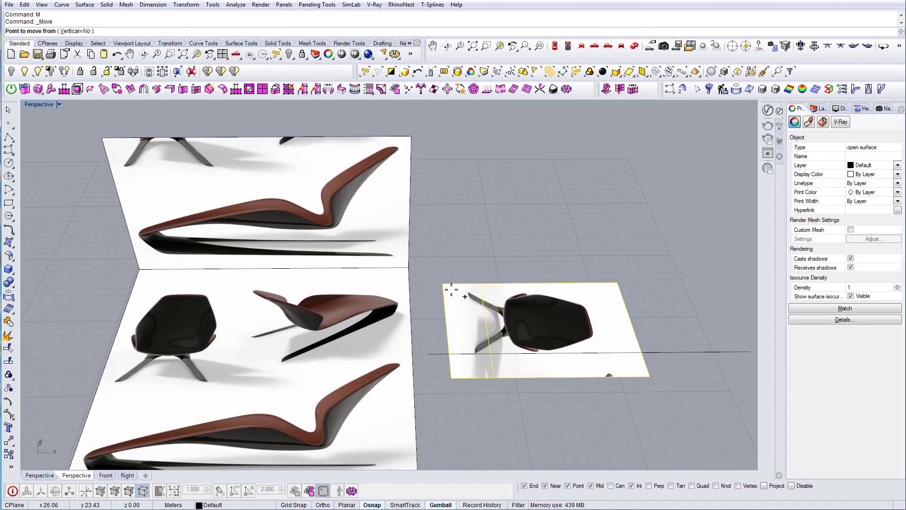
{"action": "key", "text": "Escape"}
{"action": "key", "text": "Escape"}
Step: Use Rotate3D to stand the back-view picture upright about its short edge nearest the chair legs
{"action": "left_click", "coordinate": [448, 292]}
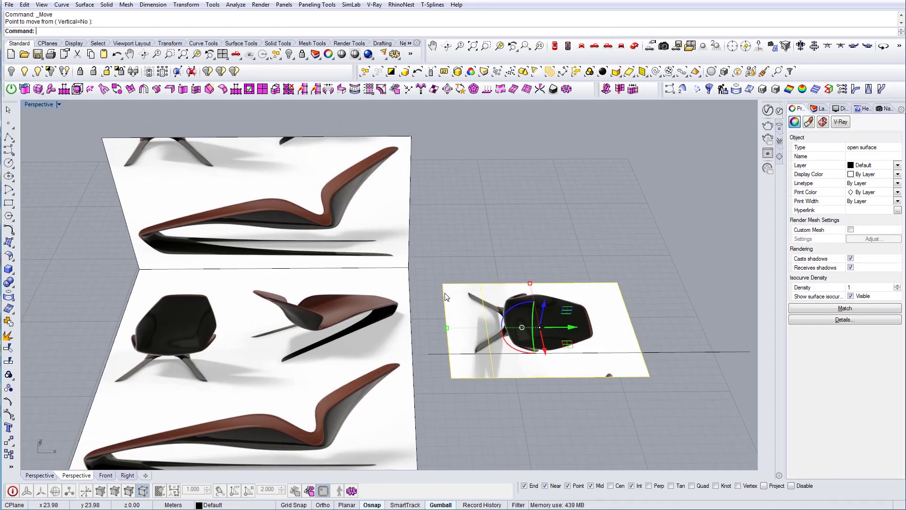
{"action": "type", "text": "rotate3d"}
{"action": "key", "text": "Return"}
{"action": "left_click", "coordinate": [451, 377]}
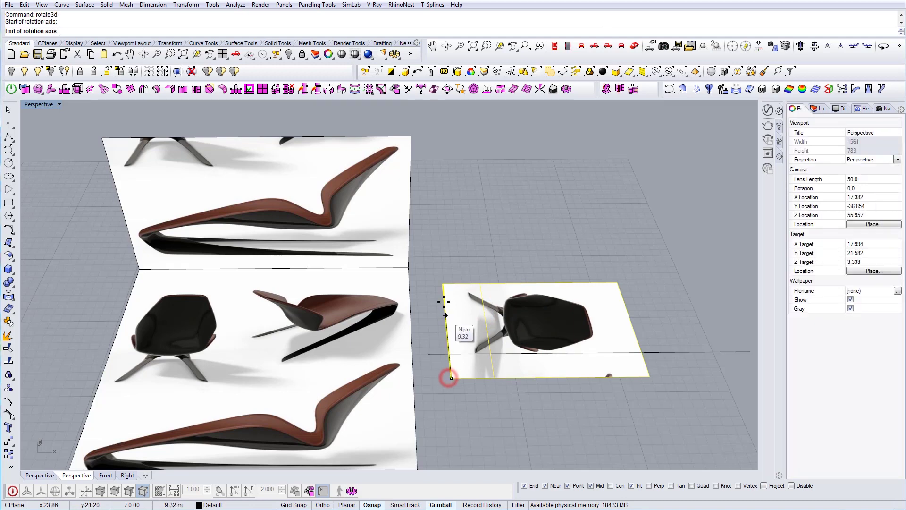
{"action": "left_click", "coordinate": [442, 283]}
{"action": "left_click", "coordinate": [650, 377]}
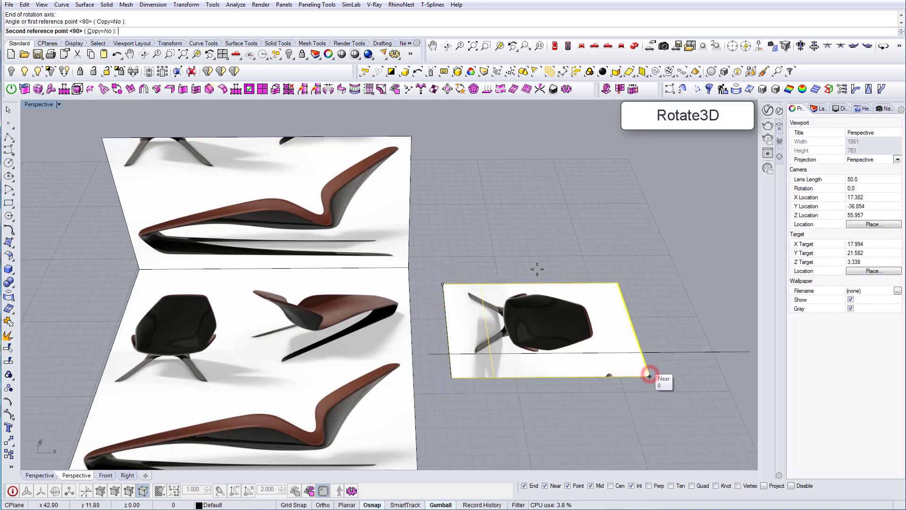
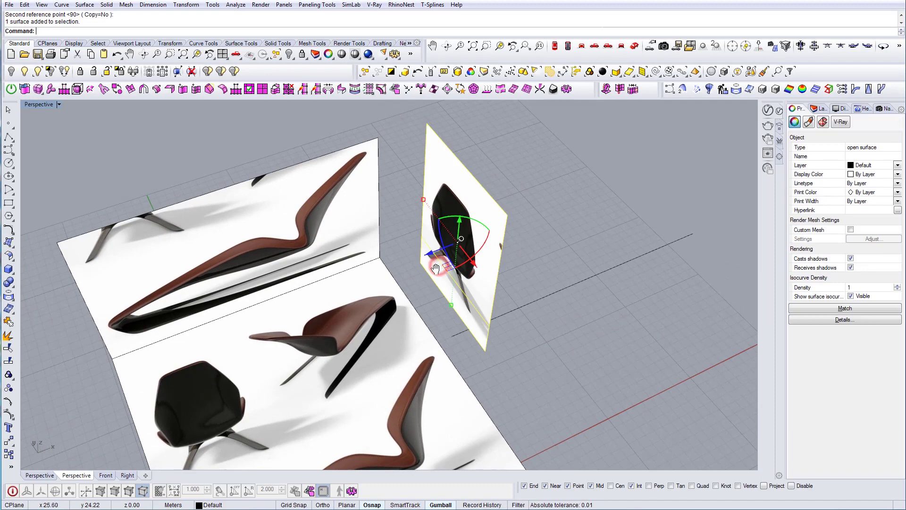
Step: Move the upright back-view picture so its lower corner snaps to the corner where the side-view and flat pictures meet
{"action": "key", "text": "Return"}
{"action": "left_click", "coordinate": [414, 269]}
{"action": "left_click", "coordinate": [410, 268]}
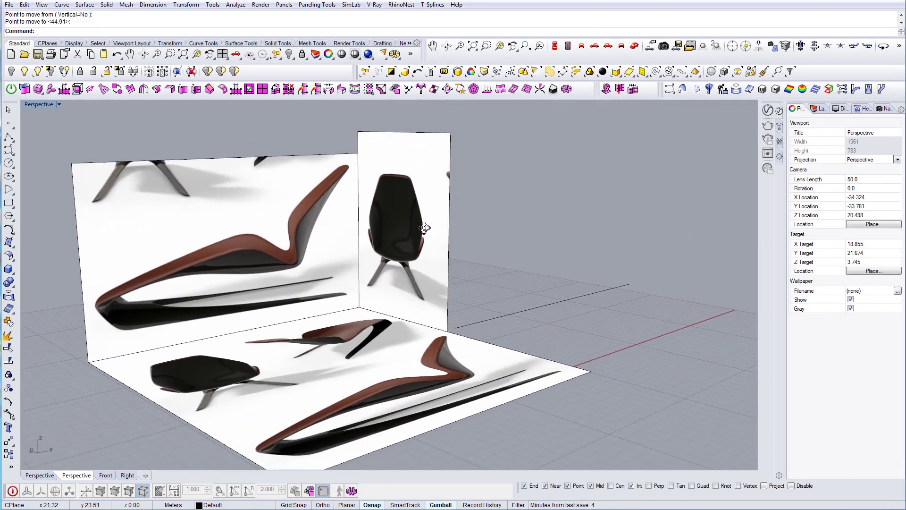
Step: Lower the upright back-view picture slightly so its bottom edge drops below the side-view picture's bottom edge
{"action": "left_click", "coordinate": [431, 247]}
{"action": "scroll", "coordinate": [404, 217], "scroll_direction": "up", "scroll_amount": 2}
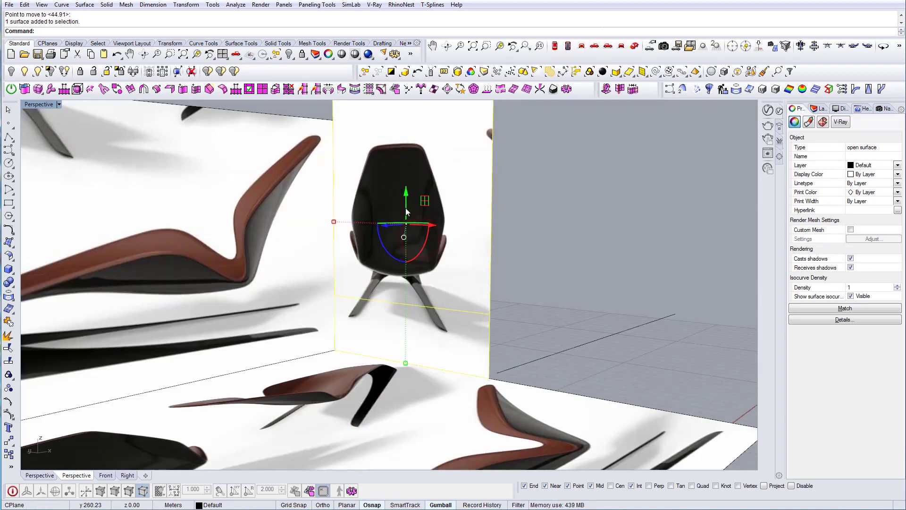
{"action": "left_click_drag", "start_coordinate": [405, 200], "coordinate": [400, 218]}
{"action": "key", "text": "Escape"}
{"action": "right_click_drag", "start_coordinate": [400, 237], "coordinate": [397, 314]}
Step: Try to scale the back-view picture with Scale2D from the corner it shares with the side view, referencing its floor line
{"action": "left_click", "coordinate": [408, 255]}
{"action": "type", "text": "ale2D"}
{"action": "key", "text": "Return"}
{"action": "left_click", "coordinate": [332, 337]}
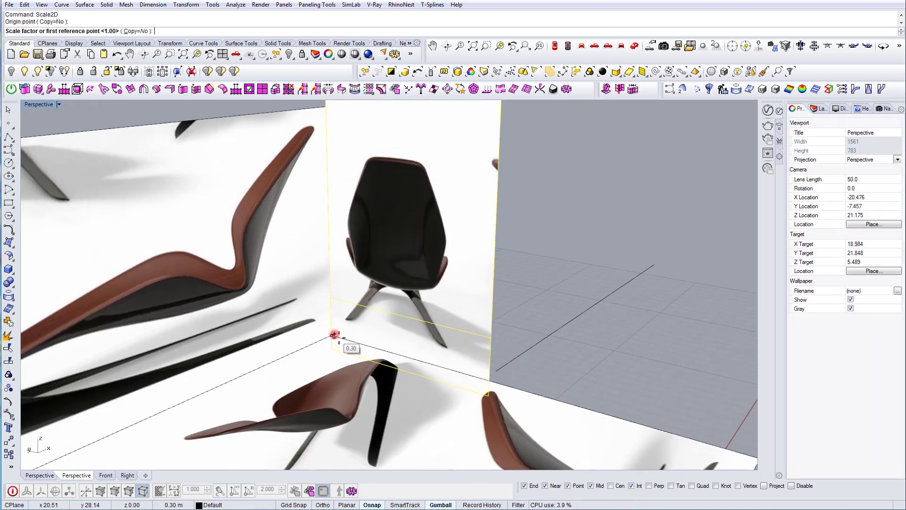
{"action": "left_click", "coordinate": [489, 380]}
{"action": "left_click", "coordinate": [493, 381]}
Step: Scale the back-view picture down uniformly from the floor corner it shares with the side-view picture
{"action": "type", "text": "SC"}
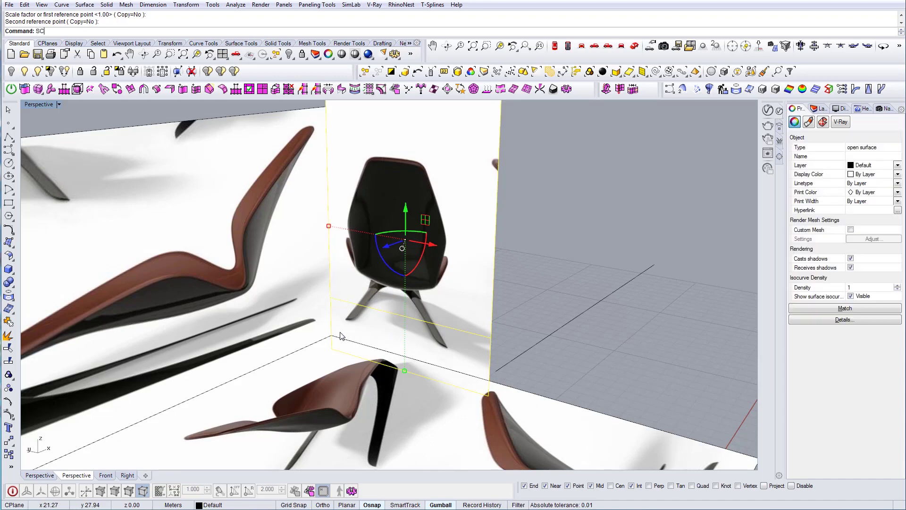
{"action": "key", "text": "Return"}
{"action": "left_click", "coordinate": [331, 335]}
{"action": "scroll", "coordinate": [332, 333], "scroll_direction": "down", "scroll_amount": 2}
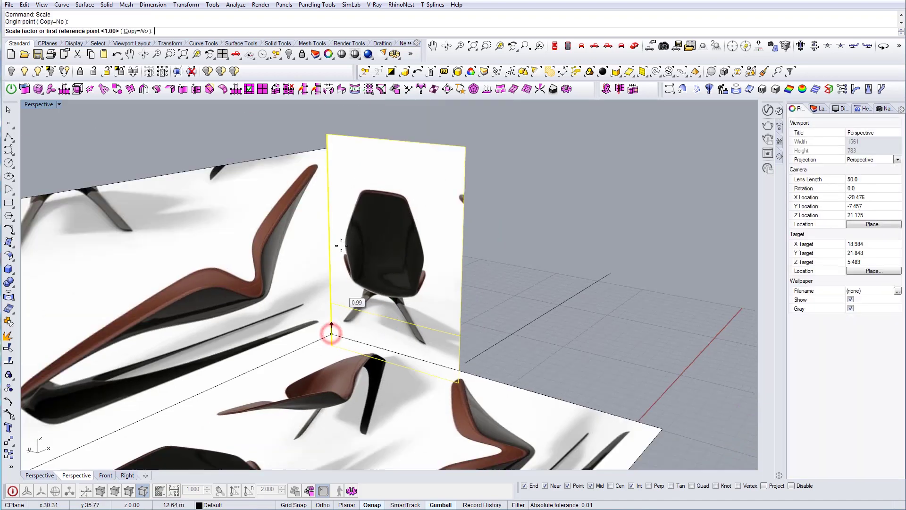
{"action": "left_click", "coordinate": [327, 147]}
{"action": "scroll", "coordinate": [330, 156], "scroll_direction": "down", "scroll_amount": 3}
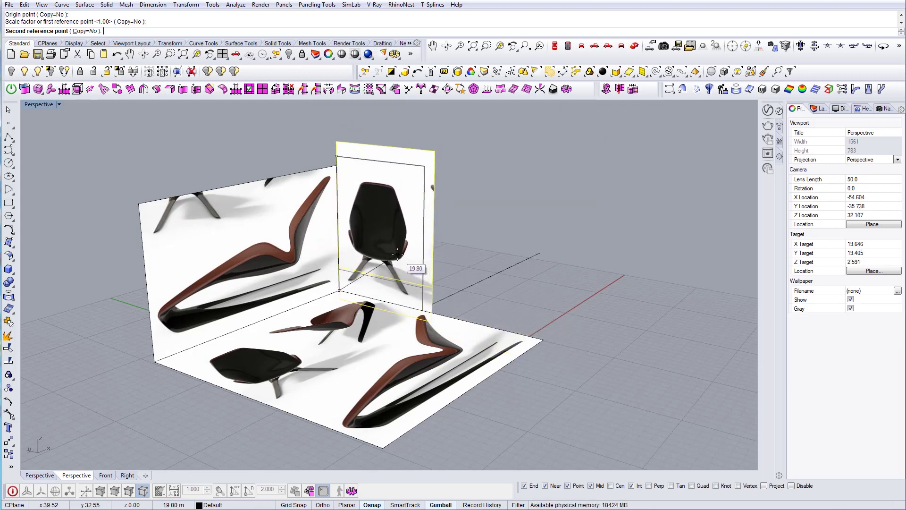
{"action": "left_click", "coordinate": [395, 253]}
{"action": "right_click_drag", "start_coordinate": [395, 253], "coordinate": [345, 321]}
{"action": "key", "text": "Escape"}
{"action": "scroll", "coordinate": [345, 220], "scroll_direction": "up", "scroll_amount": 6}
{"action": "scroll", "coordinate": [398, 273], "scroll_direction": "down", "scroll_amount": 7}
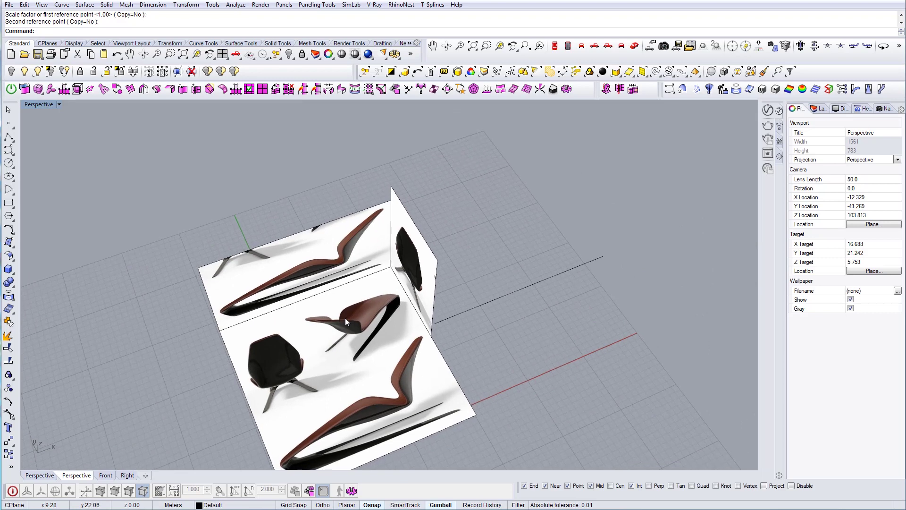
Step: Move the flat picture well clear of the two upright pictures and delete the leftover line beside them
{"action": "right_click_drag", "start_coordinate": [367, 360], "coordinate": [341, 370]}
{"action": "left_click", "coordinate": [365, 348]}
{"action": "left_click_drag", "start_coordinate": [340, 367], "coordinate": [701, 344]}
{"action": "left_click_drag", "start_coordinate": [486, 380], "coordinate": [454, 312]}
{"action": "right_click_drag", "start_coordinate": [430, 332], "coordinate": [503, 324], "text": "shift"}
{"action": "key", "text": "Delete"}
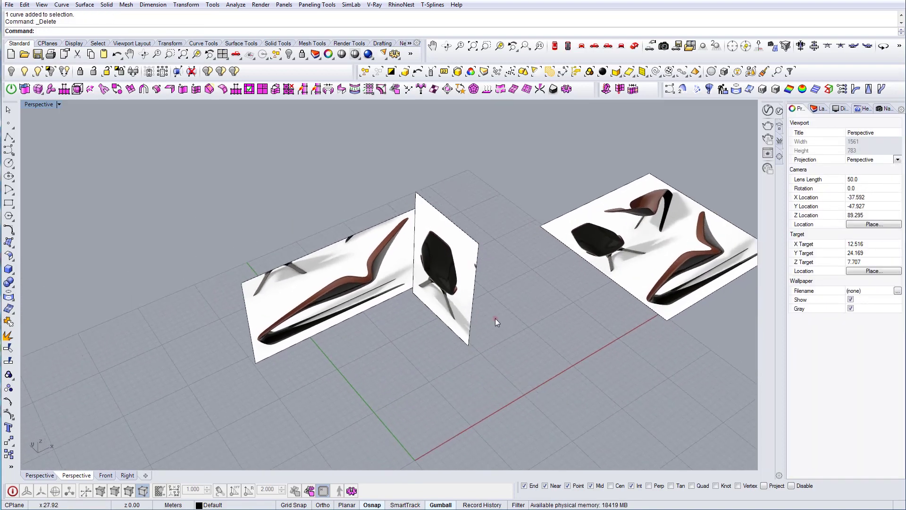
Step: In a Right view, draw two horizontal lines across the back-view picture, at the side picture's top corner and at ground level
{"action": "type", "text": "l"}
{"action": "key", "text": "Return"}
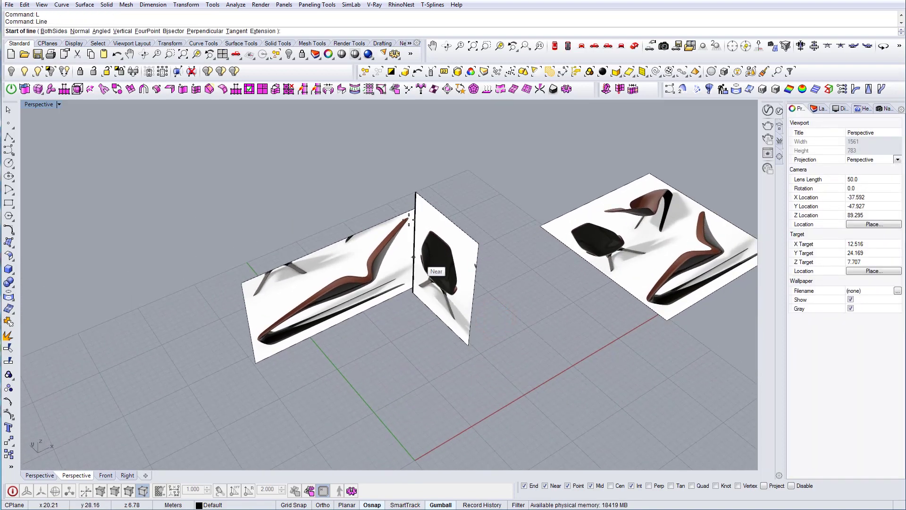
{"action": "left_click", "coordinate": [415, 208]}
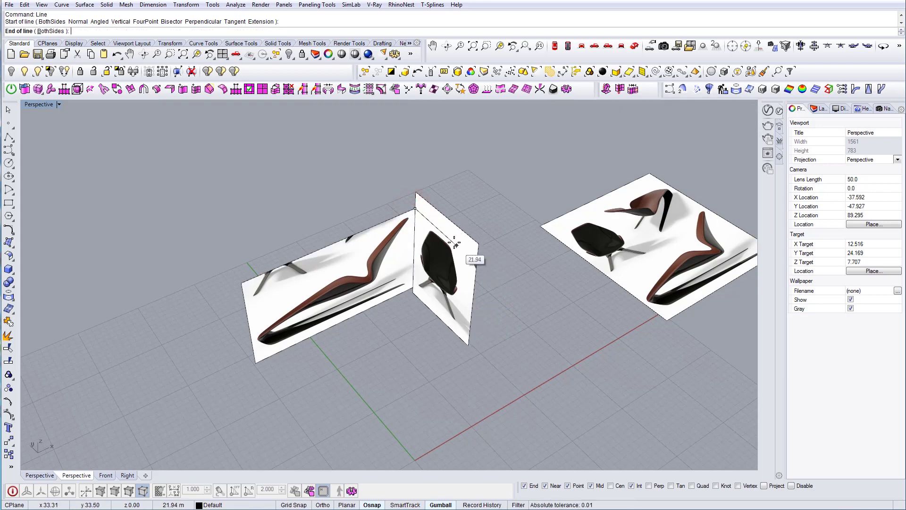
{"action": "scroll", "coordinate": [472, 257], "scroll_direction": "up", "scroll_amount": 4}
{"action": "left_click", "coordinate": [608, 46]}
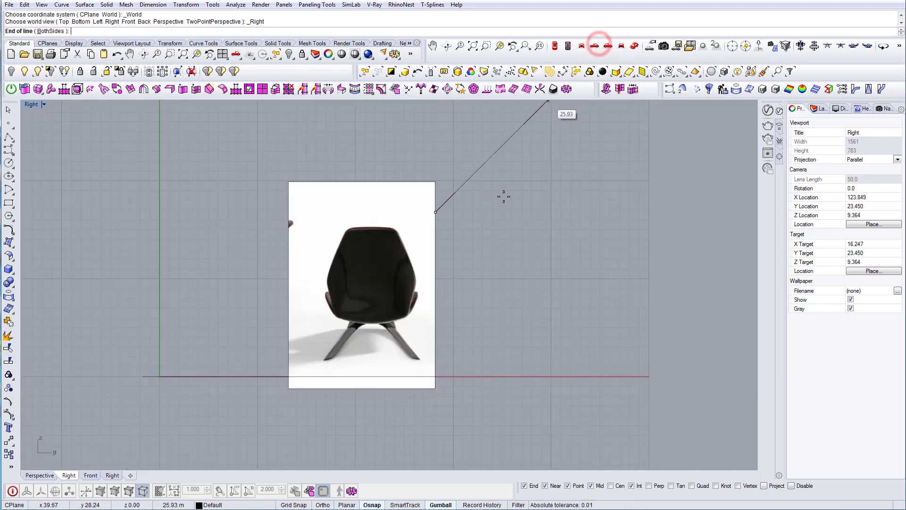
{"action": "left_click", "coordinate": [198, 231]}
{"action": "key", "text": "Return"}
{"action": "left_click", "coordinate": [209, 376]}
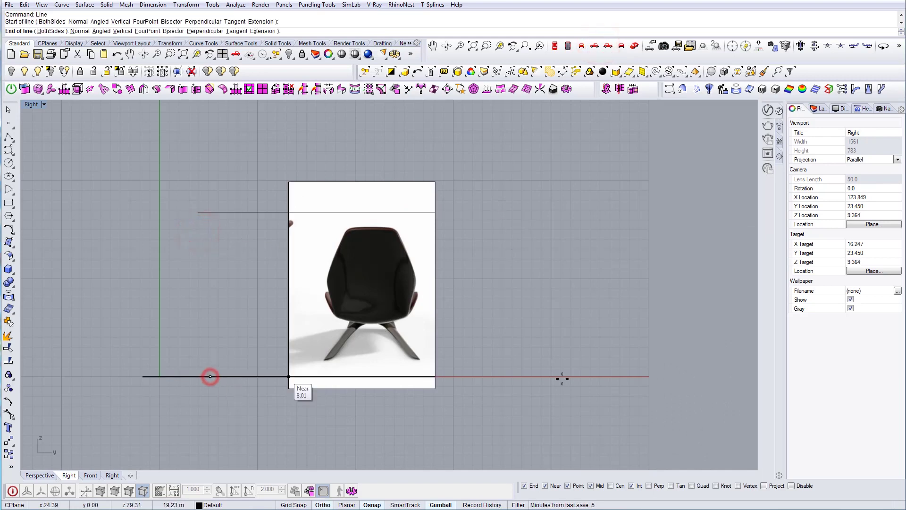
{"action": "left_click", "coordinate": [599, 378]}
Step: Trim the back-view picture above and below the two horizontal lines, and delete both lines
{"action": "key", "text": "ctrl+t"}
{"action": "left_click_drag", "start_coordinate": [259, 243], "coordinate": [241, 198]}
{"action": "left_click_drag", "start_coordinate": [537, 405], "coordinate": [506, 356]}
{"action": "right_click", "coordinate": [426, 385]}
{"action": "left_click", "coordinate": [426, 384]}
{"action": "left_click", "coordinate": [386, 194]}
{"action": "key", "text": "Return"}
{"action": "left_click_drag", "start_coordinate": [581, 393], "coordinate": [538, 353]}
{"action": "left_click", "coordinate": [249, 251]}
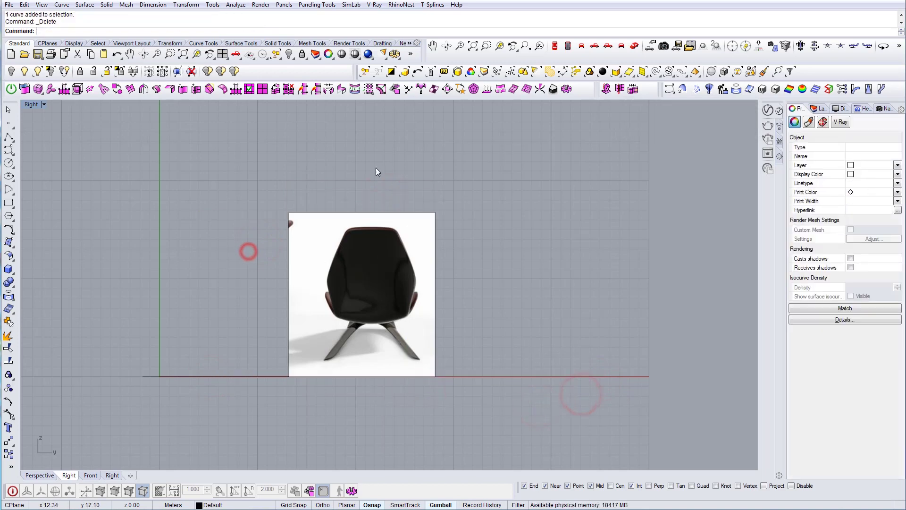
Step: Return to a Perspective view and set the construction plane back to the horizontal ground plane
{"action": "left_click", "coordinate": [634, 46]}
{"action": "right_click_drag", "start_coordinate": [458, 239], "coordinate": [387, 274]}
{"action": "left_click", "coordinate": [47, 43]}
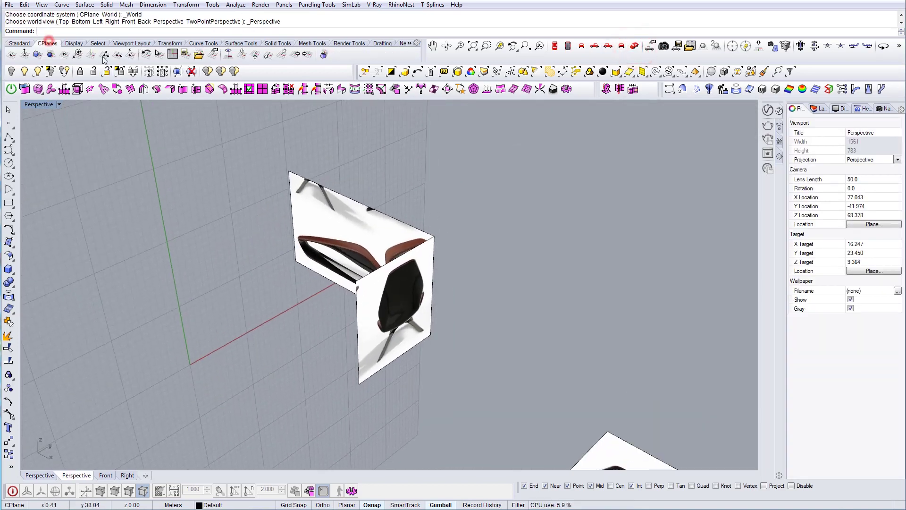
{"action": "left_click", "coordinate": [240, 54]}
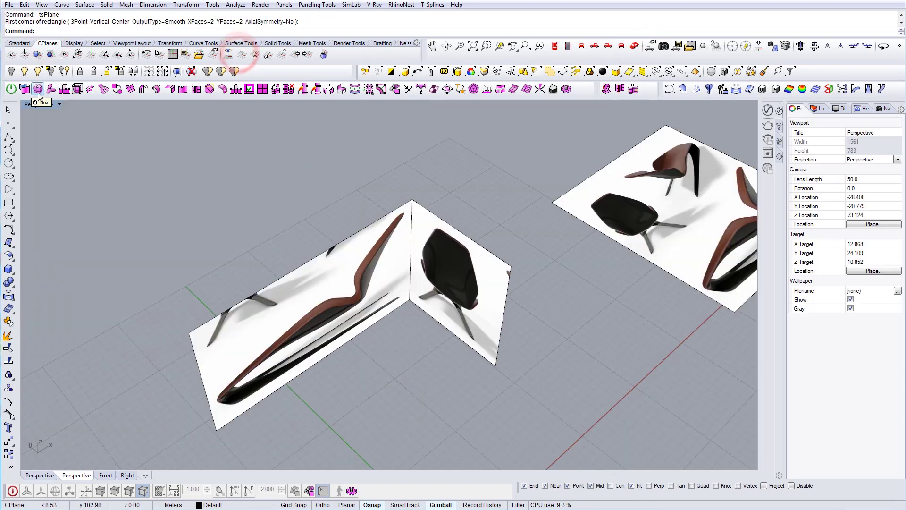
{"action": "right_click_drag", "start_coordinate": [337, 268], "coordinate": [388, 293], "text": "shift"}
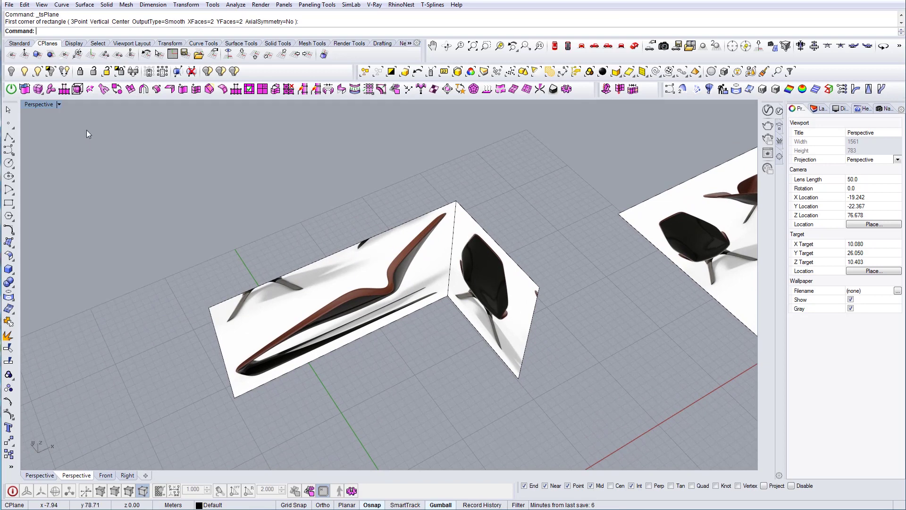
Step: Create a smooth T-Splines plane with 2 by 2 faces on the ground between the outer lower corners of the upright pictures
{"action": "left_click", "coordinate": [39, 92]}
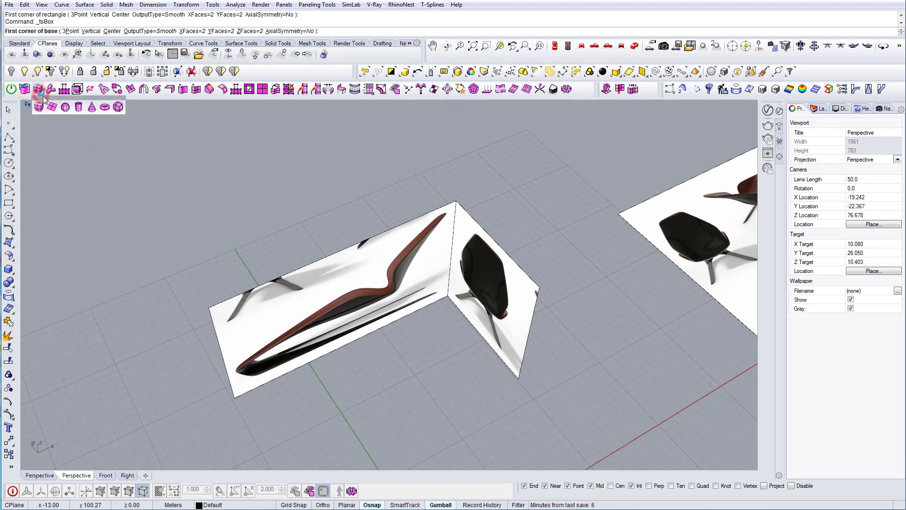
{"action": "left_click", "coordinate": [51, 108]}
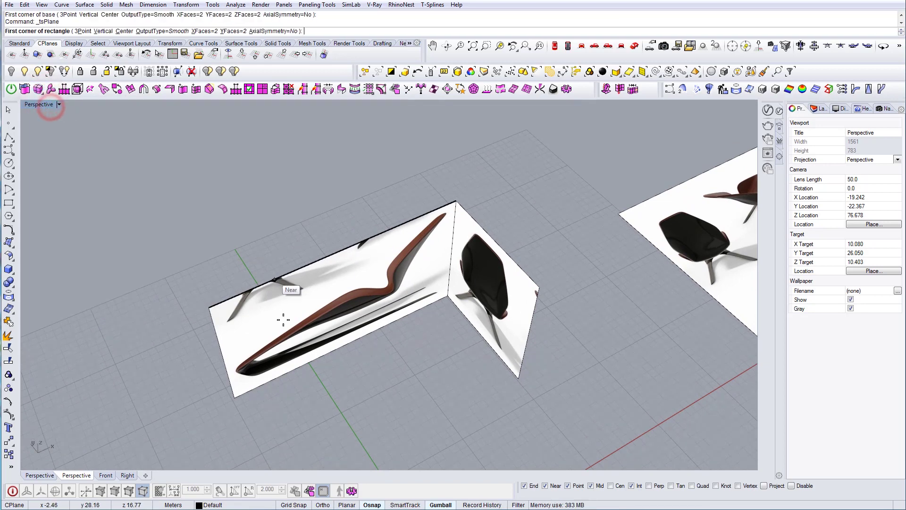
{"action": "left_click", "coordinate": [234, 398]}
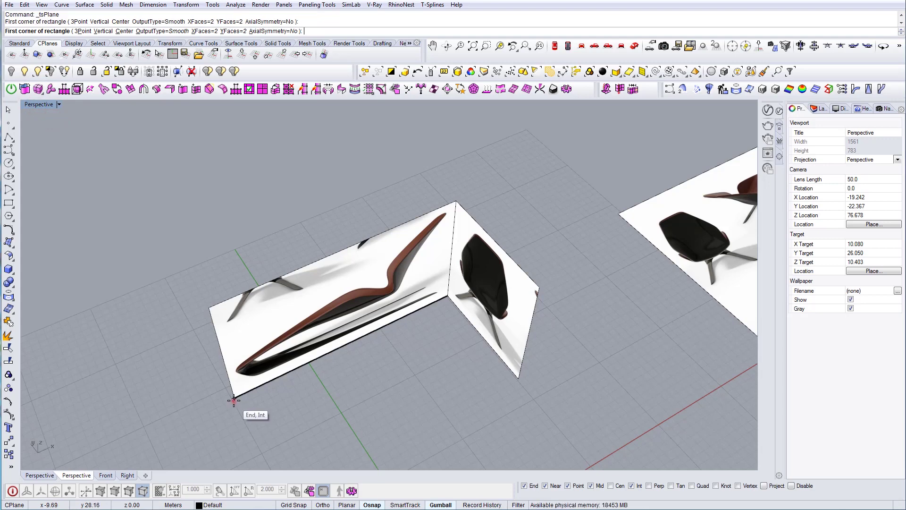
{"action": "left_click", "coordinate": [518, 378]}
{"action": "right_click_drag", "start_coordinate": [419, 390], "coordinate": [411, 359]}
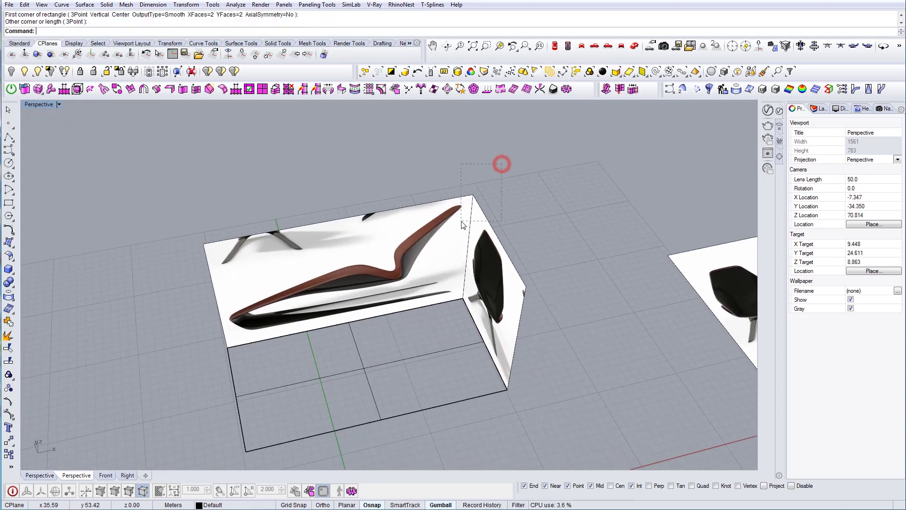
Step: Select both upright pictures and raise their Picture Frame material transparency to about 79%
{"action": "left_click_drag", "start_coordinate": [462, 225], "coordinate": [463, 225]}
{"action": "left_click", "coordinate": [822, 109]}
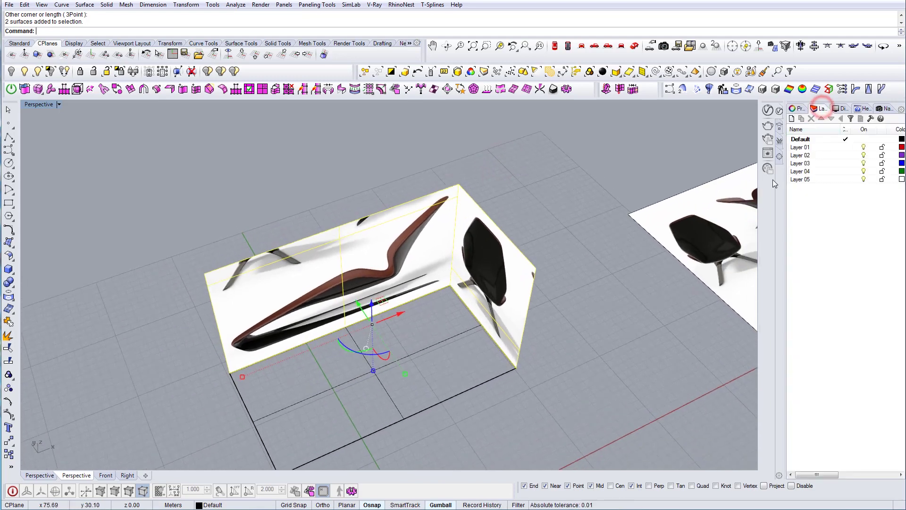
{"action": "left_click", "coordinate": [799, 109]}
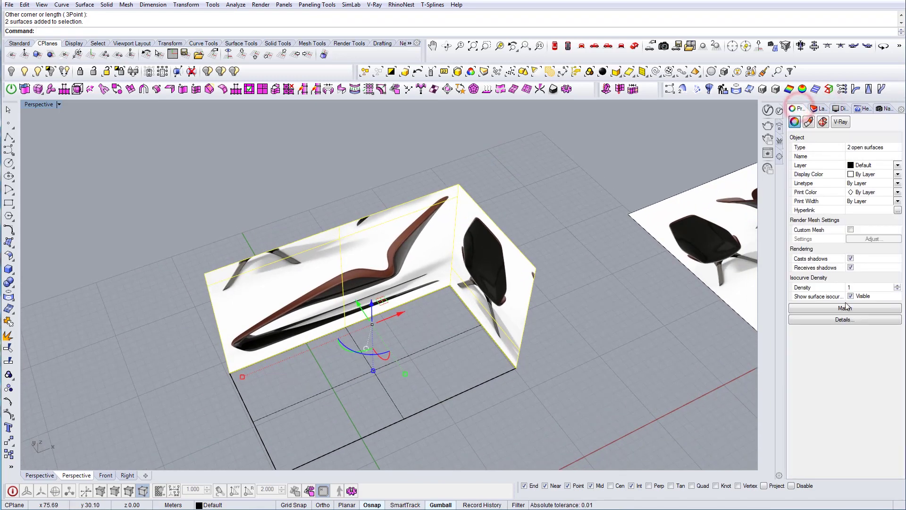
{"action": "left_click", "coordinate": [810, 122]}
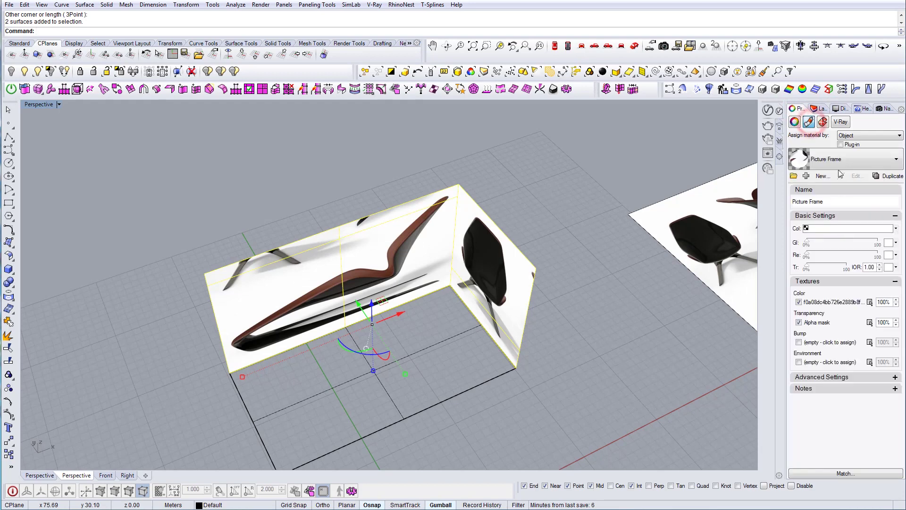
{"action": "left_click_drag", "start_coordinate": [820, 267], "coordinate": [837, 268]}
{"action": "right_click_drag", "start_coordinate": [543, 222], "coordinate": [462, 289]}
{"action": "key", "text": "Escape"}
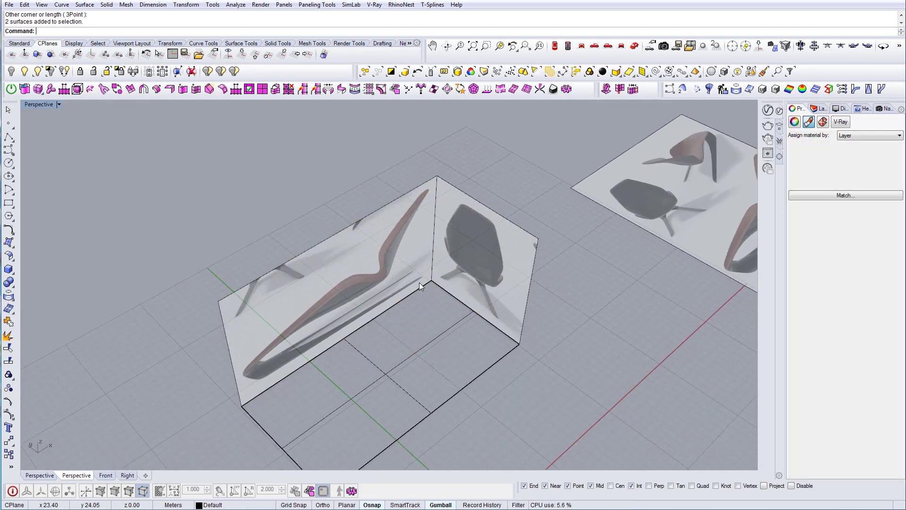
Step: Set the Perspective view to Shaded display and lock the two upright pictures
{"action": "left_click", "coordinate": [58, 104]}
{"action": "left_click", "coordinate": [48, 140]}
{"action": "mouse_move", "coordinate": [319, 288]}
{"action": "right_mouse_down"}
{"action": "mouse_move", "coordinate": [388, 316]}
{"action": "mouse_move", "coordinate": [494, 261]}
{"action": "mouse_move", "coordinate": [514, 174]}
{"action": "right_mouse_up"}
{"action": "left_click", "coordinate": [526, 239]}
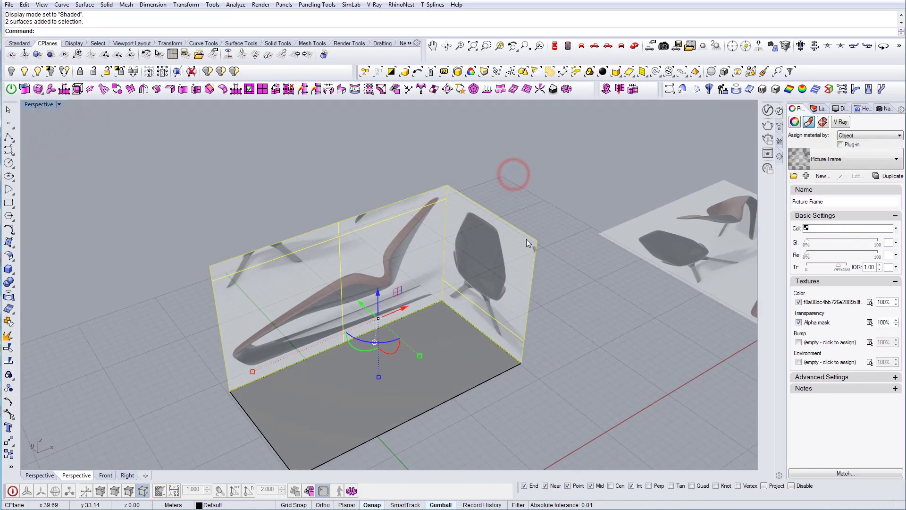
{"action": "type", "text": "Lock"}
{"action": "key", "text": "Return"}
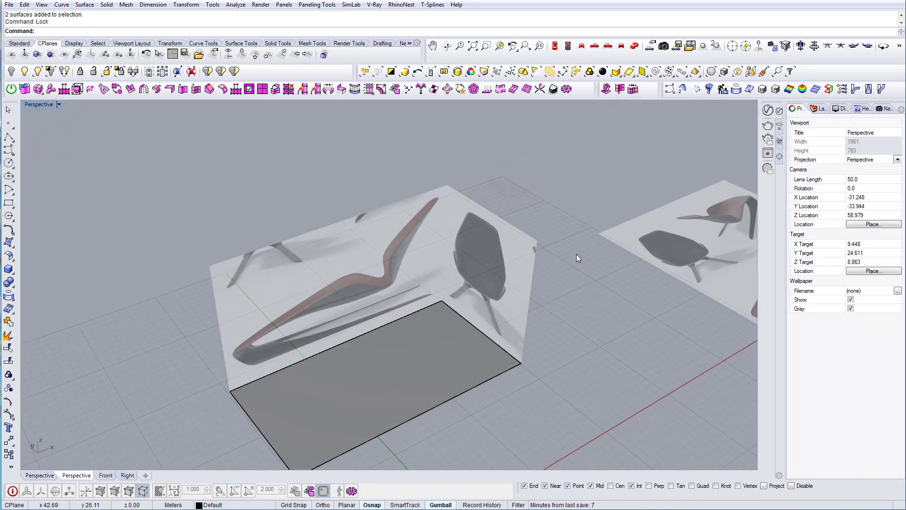
Step: In a Front view, raise the T-Splines plane to the underside of the chair base in the side-view picture
{"action": "right_click_drag", "start_coordinate": [574, 272], "coordinate": [455, 329]}
{"action": "left_click", "coordinate": [407, 350]}
{"action": "right_click_drag", "start_coordinate": [407, 350], "coordinate": [401, 314]}
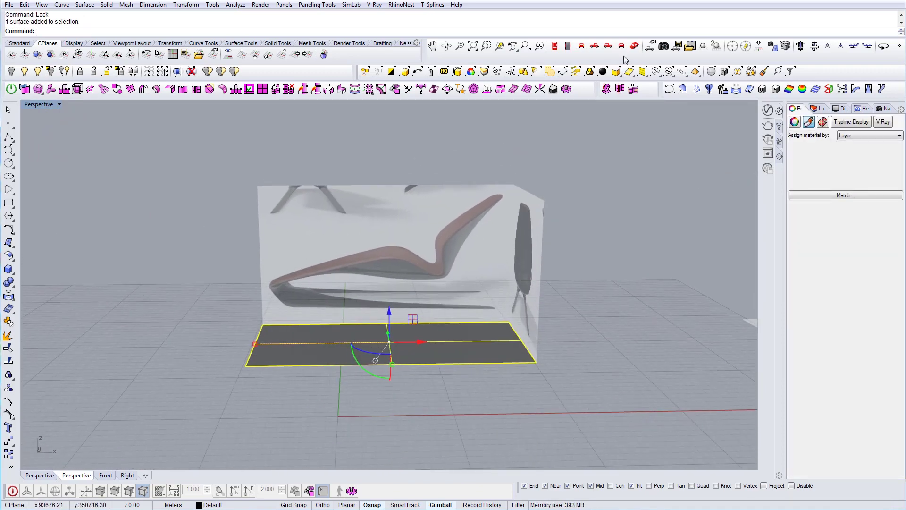
{"action": "left_click", "coordinate": [582, 46]}
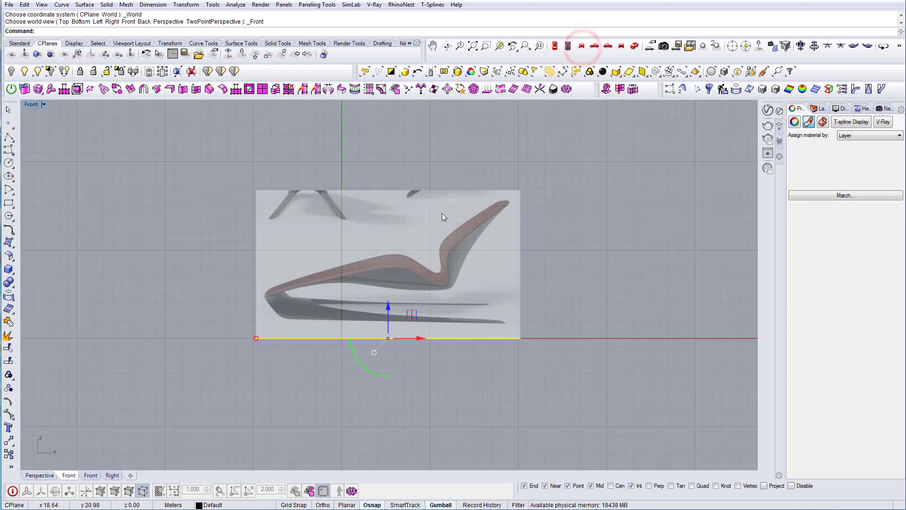
{"action": "scroll", "coordinate": [396, 325], "scroll_direction": "up", "scroll_amount": 2}
{"action": "left_click_drag", "start_coordinate": [396, 325], "coordinate": [396, 307]}
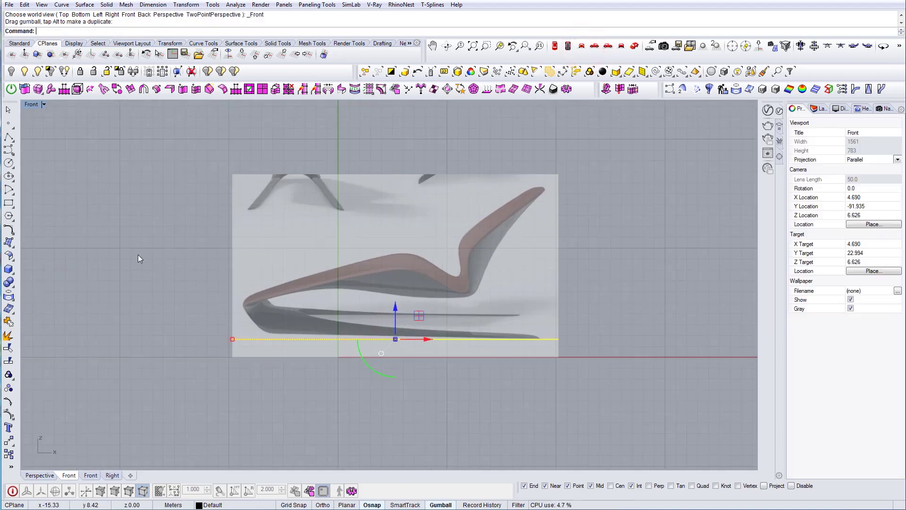
Step: Enable T-Splines vertex editing and move the plane's end vertices below the backrest inward to the tip of the chair base
{"action": "left_click", "coordinate": [10, 492]}
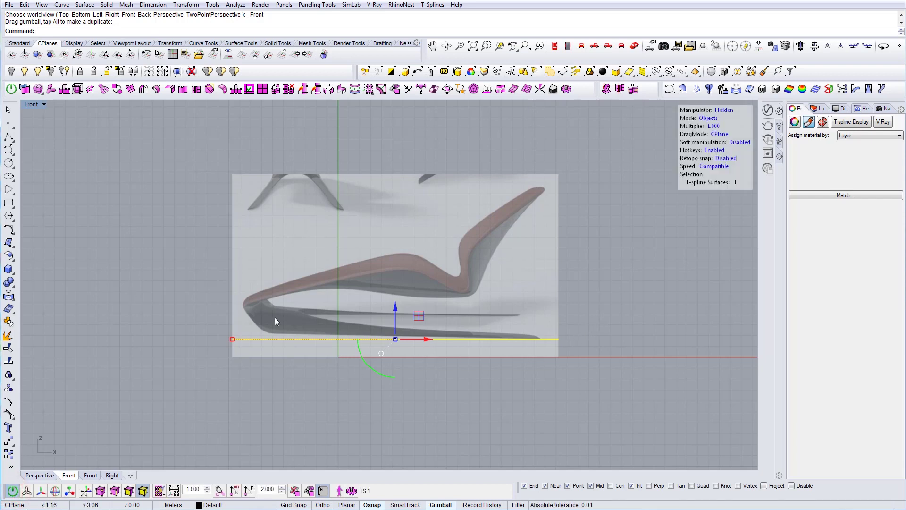
{"action": "left_click", "coordinate": [100, 491]}
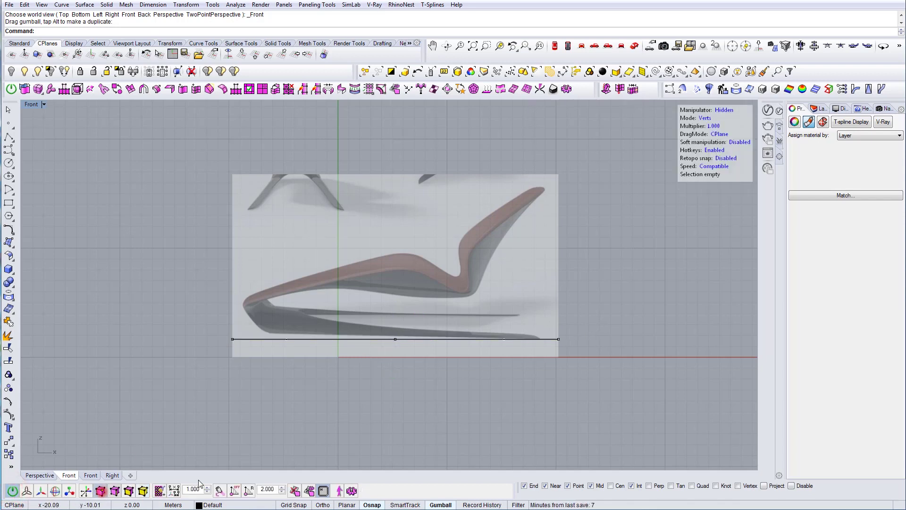
{"action": "scroll", "coordinate": [574, 337], "scroll_direction": "up", "scroll_amount": 3}
{"action": "left_click_drag", "start_coordinate": [571, 349], "coordinate": [541, 346]}
{"action": "right_click_drag", "start_coordinate": [306, 337], "coordinate": [502, 345]}
{"action": "right_click_drag", "start_coordinate": [210, 350], "coordinate": [241, 347]}
{"action": "scroll", "coordinate": [426, 341], "scroll_direction": "down", "scroll_amount": 4}
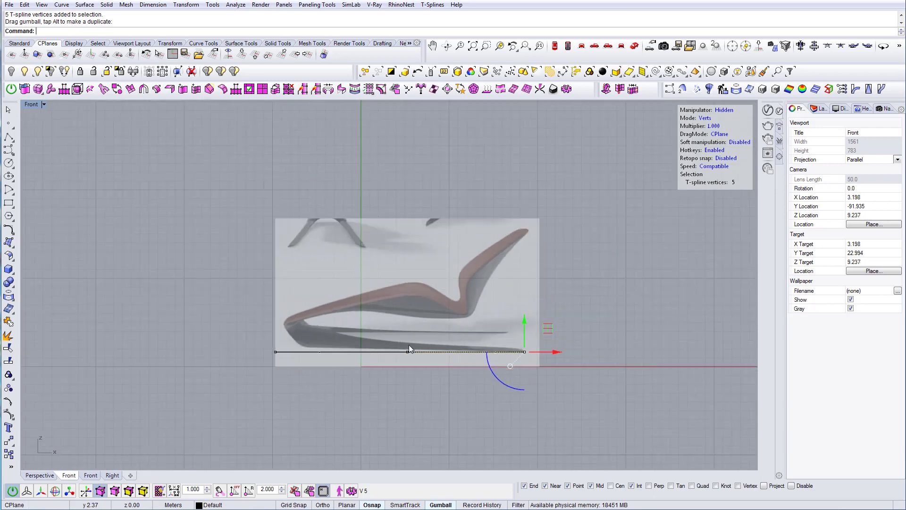
Step: Move the plane's end vertices below the footrest inward to the front end of the chair base
{"action": "scroll", "coordinate": [430, 255], "scroll_direction": "up", "scroll_amount": 4}
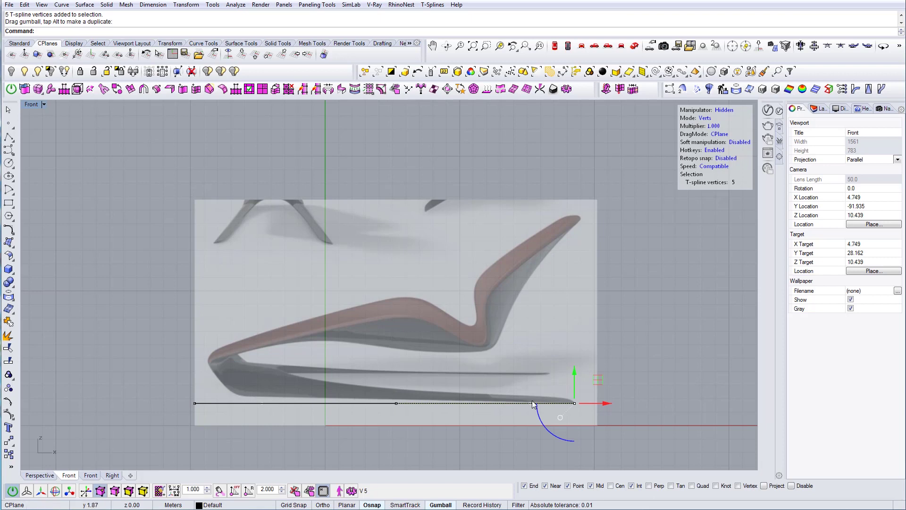
{"action": "left_click_drag", "start_coordinate": [136, 390], "coordinate": [333, 420], "text": "shift"}
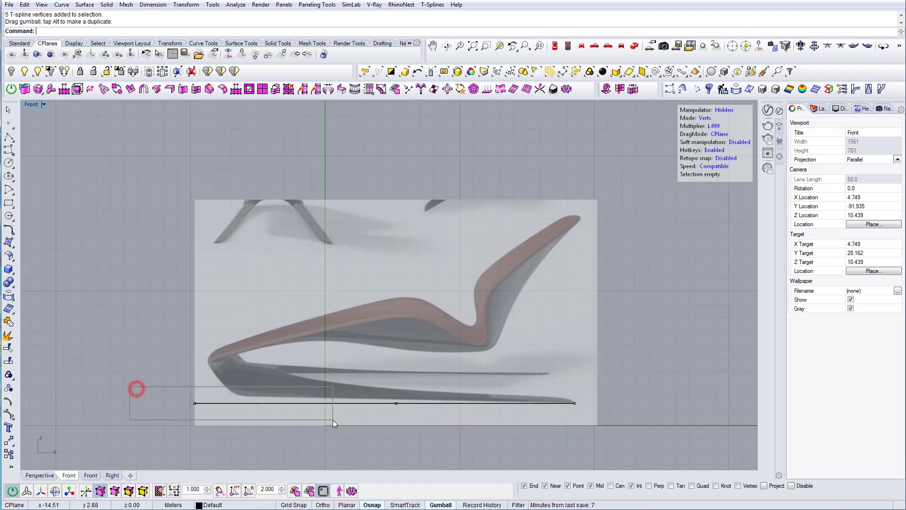
{"action": "left_click_drag", "start_coordinate": [259, 403], "coordinate": [316, 406]}
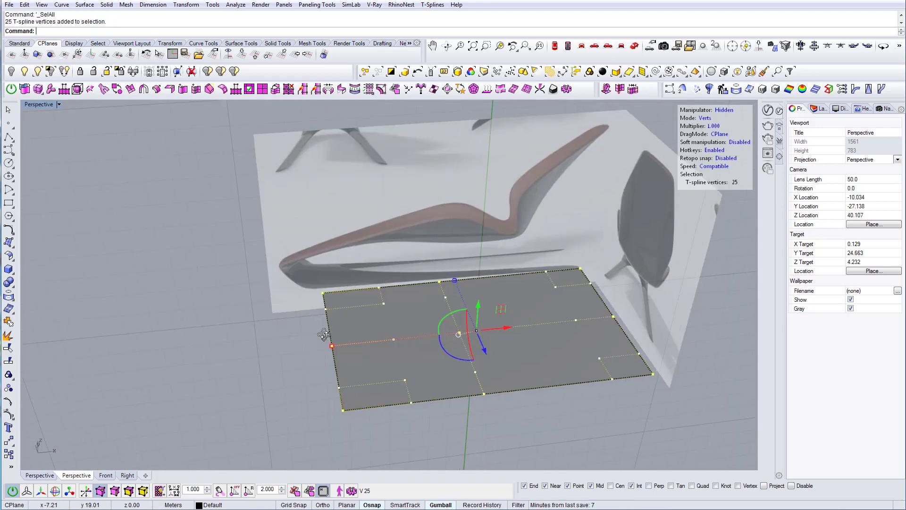
{"action": "right_click_drag", "start_coordinate": [338, 349], "coordinate": [325, 329]}
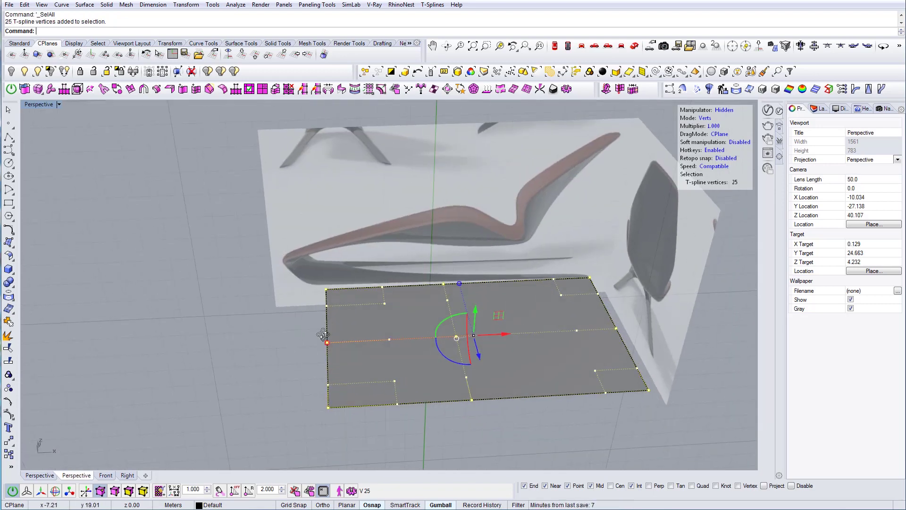
Step: Remove the creases from all vertices of the T-Splines plane and display the surface in box mode
{"action": "left_click", "coordinate": [171, 90]}
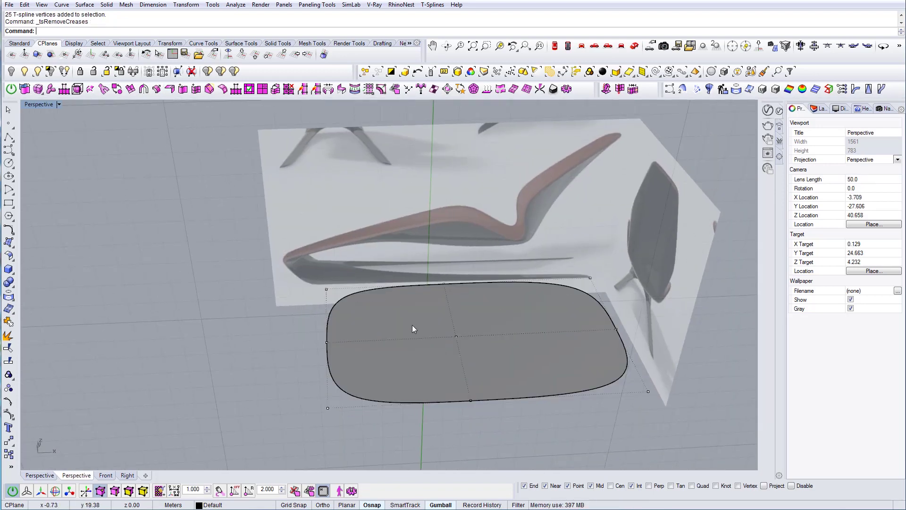
{"action": "key", "text": "b"}
{"action": "right_click_drag", "start_coordinate": [387, 340], "coordinate": [334, 332]}
Step: Select the two plane edges below the footrest and extrude them in a Front view up to the footrest's front tip
{"action": "key", "text": "2"}
{"action": "left_click", "coordinate": [329, 326]}
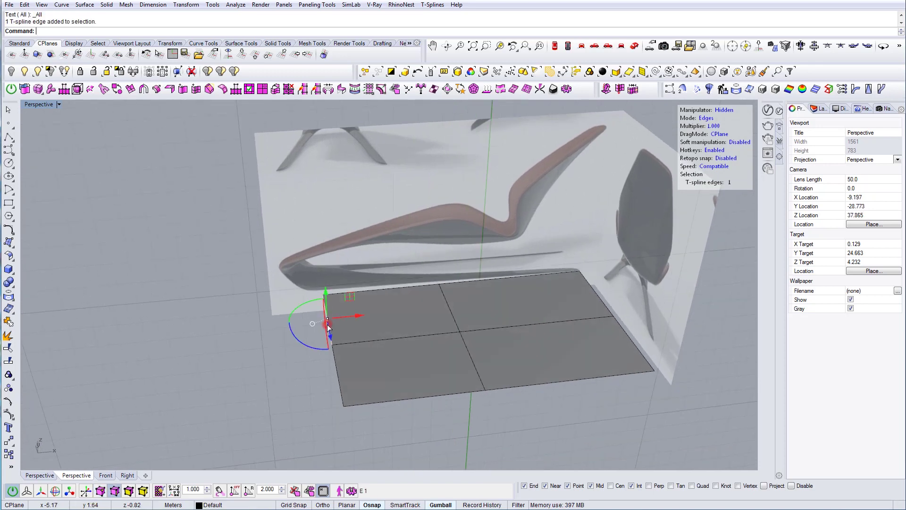
{"action": "left_click", "coordinate": [336, 378], "text": "shift"}
{"action": "right_click_drag", "start_coordinate": [345, 378], "coordinate": [379, 357]}
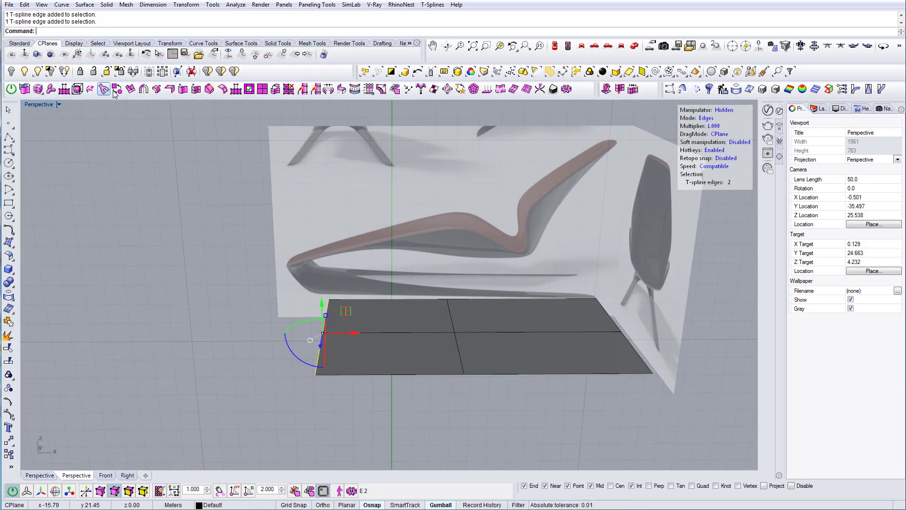
{"action": "left_click", "coordinate": [130, 90]}
{"action": "right_click_drag", "start_coordinate": [347, 304], "coordinate": [373, 274]}
{"action": "left_click", "coordinate": [595, 46]}
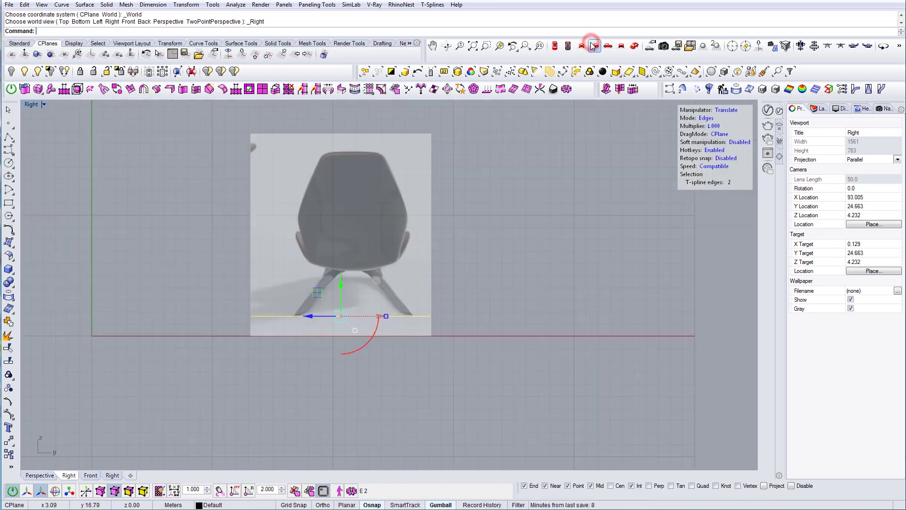
{"action": "left_click", "coordinate": [582, 47]}
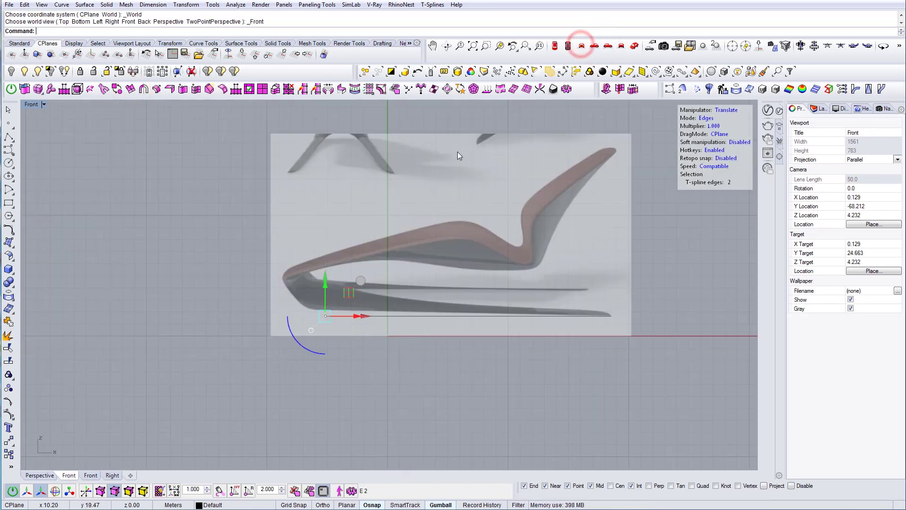
{"action": "scroll", "coordinate": [364, 287], "scroll_direction": "up", "scroll_amount": 5}
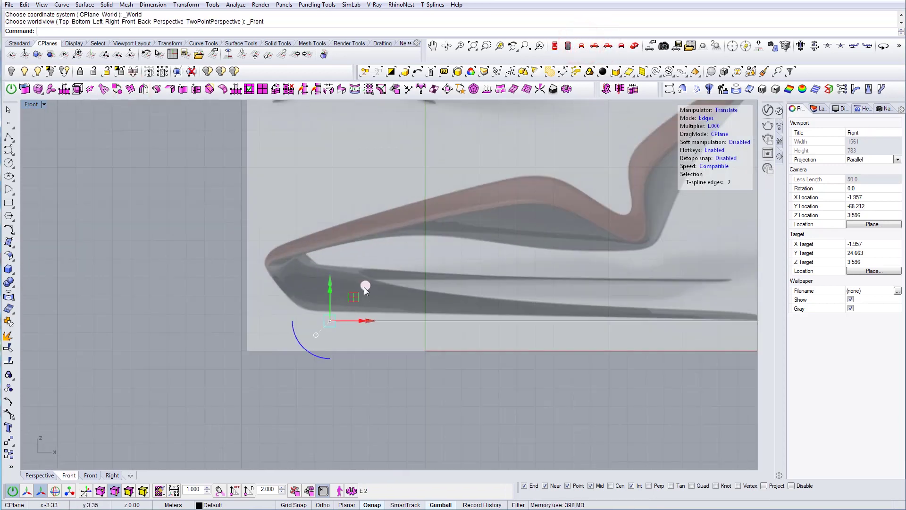
{"action": "left_click", "coordinate": [300, 234]}
{"action": "right_click_drag", "start_coordinate": [362, 254], "coordinate": [352, 270]}
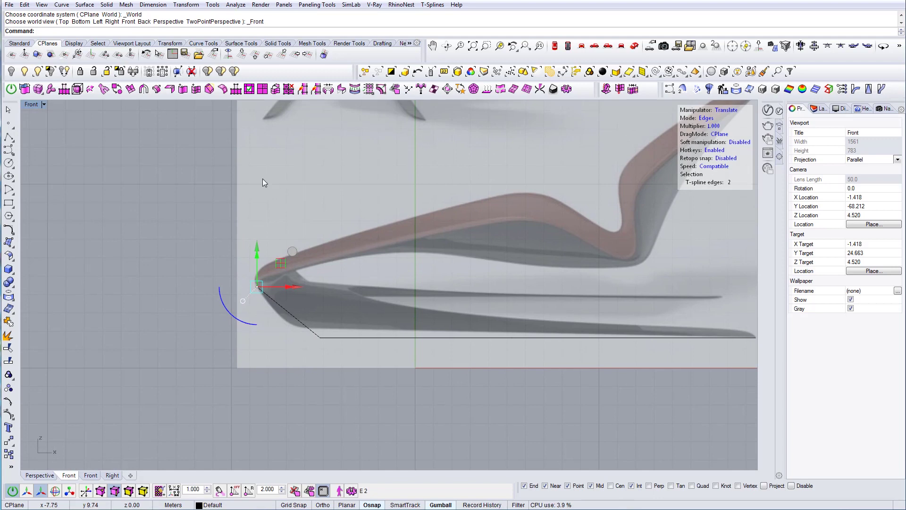
Step: Extrude the end edges in segments along the footrest's underside, across the knee bend and down to the seat's low point
{"action": "left_click", "coordinate": [104, 89]}
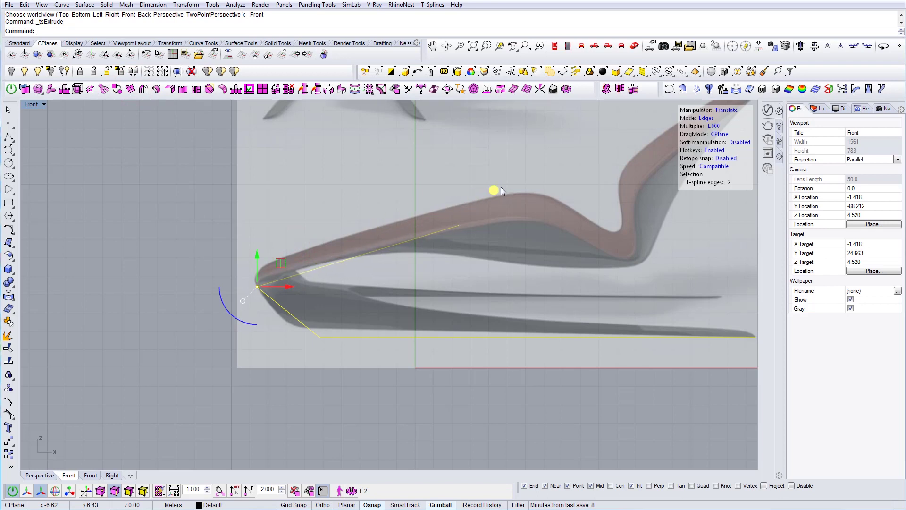
{"action": "left_click_drag", "start_coordinate": [508, 188], "coordinate": [508, 188]}
{"action": "right_click_drag", "start_coordinate": [518, 217], "coordinate": [419, 222]}
{"action": "left_click", "coordinate": [130, 89]}
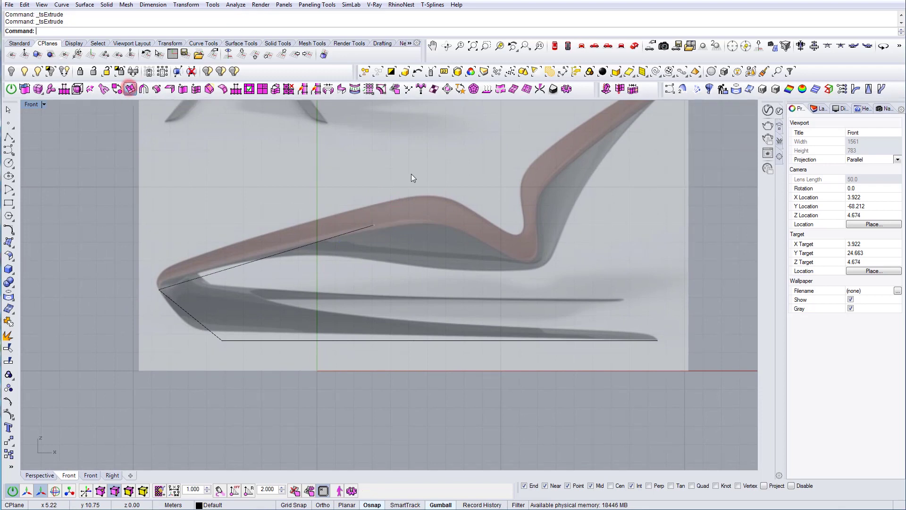
{"action": "left_click_drag", "start_coordinate": [411, 190], "coordinate": [548, 225]}
{"action": "left_click", "coordinate": [548, 225]}
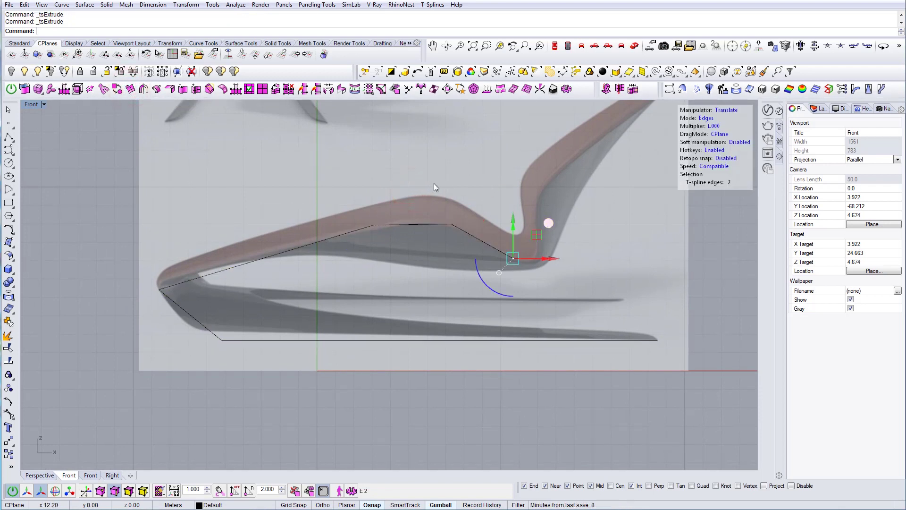
Step: Extrude the end edges across the bottom of the seat and in two segments up to the lower backrest bend
{"action": "left_click", "coordinate": [107, 93]}
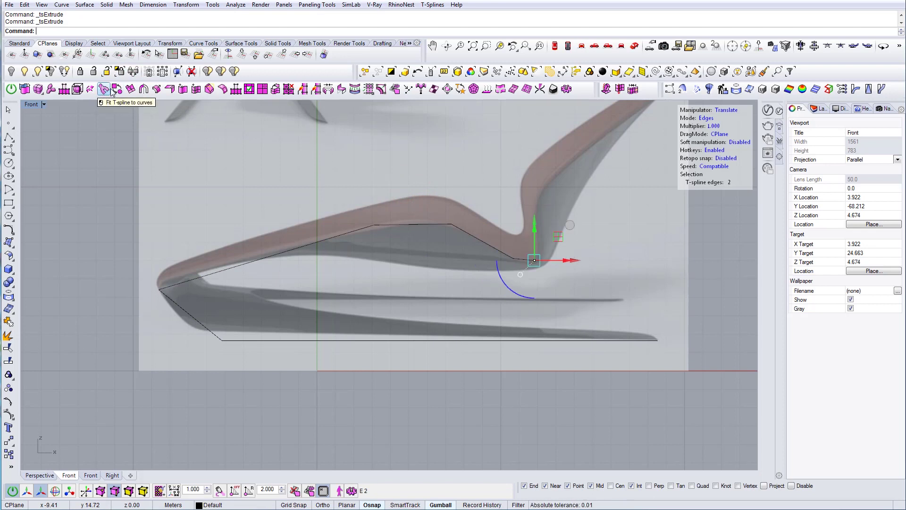
{"action": "left_click_drag", "start_coordinate": [568, 227], "coordinate": [573, 207]}
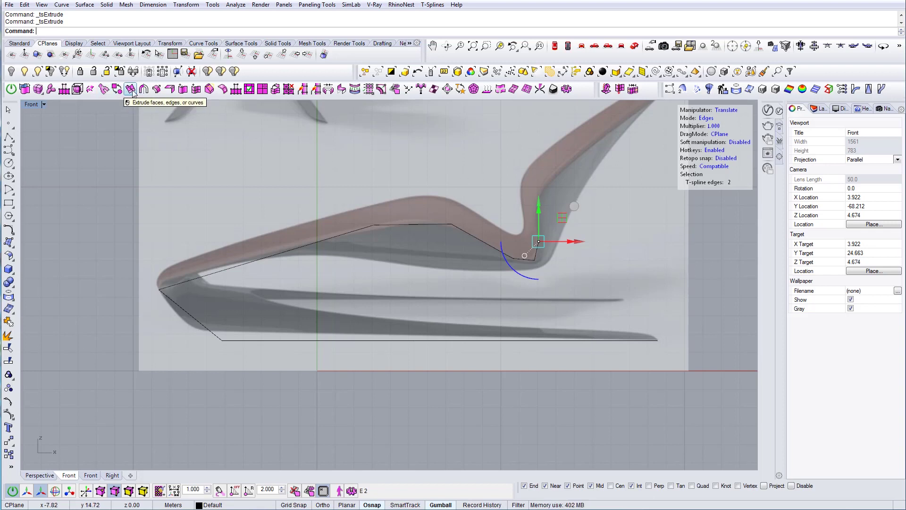
{"action": "left_click_drag", "start_coordinate": [573, 206], "coordinate": [573, 166]}
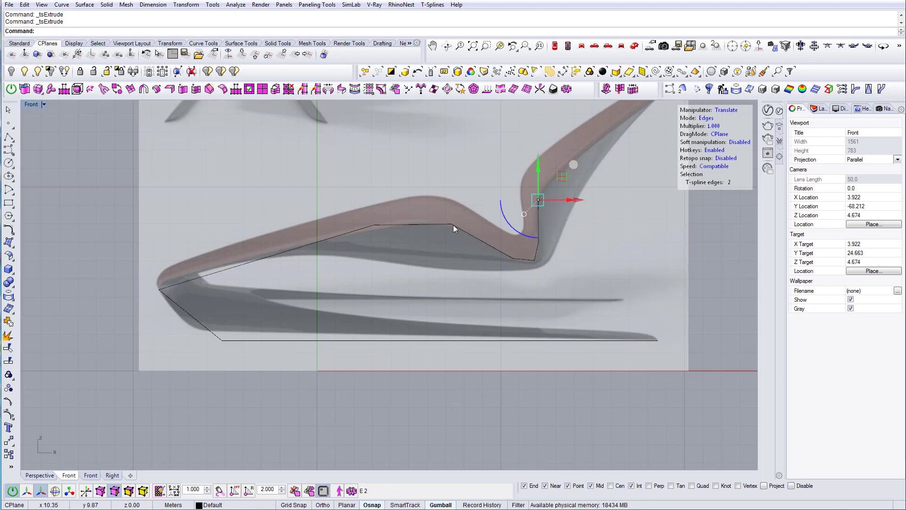
Step: Extrude the end edges in two segments along the backrest up to its top end in the side-view picture
{"action": "scroll", "coordinate": [379, 274], "scroll_direction": "down", "scroll_amount": 3}
{"action": "scroll", "coordinate": [485, 250], "scroll_direction": "up", "scroll_amount": 3}
{"action": "scroll", "coordinate": [488, 265], "scroll_direction": "down", "scroll_amount": 2}
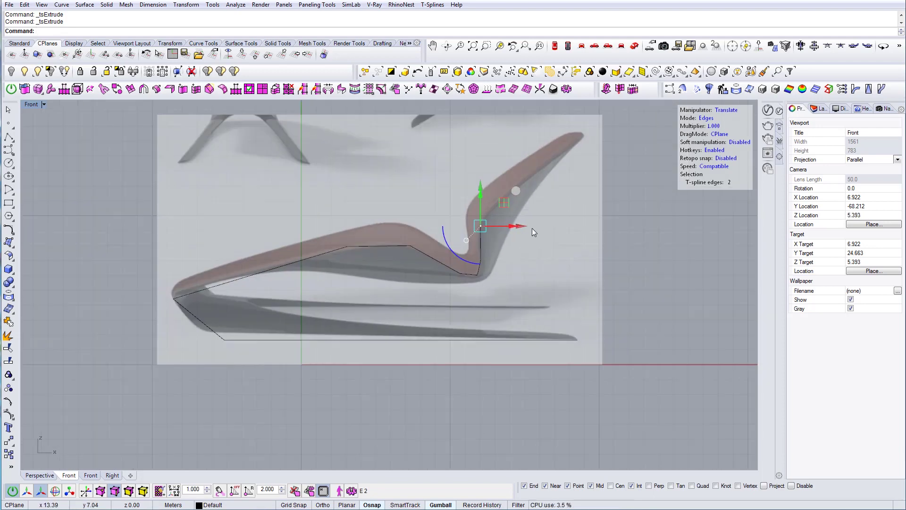
{"action": "scroll", "coordinate": [540, 213], "scroll_direction": "up", "scroll_amount": 2}
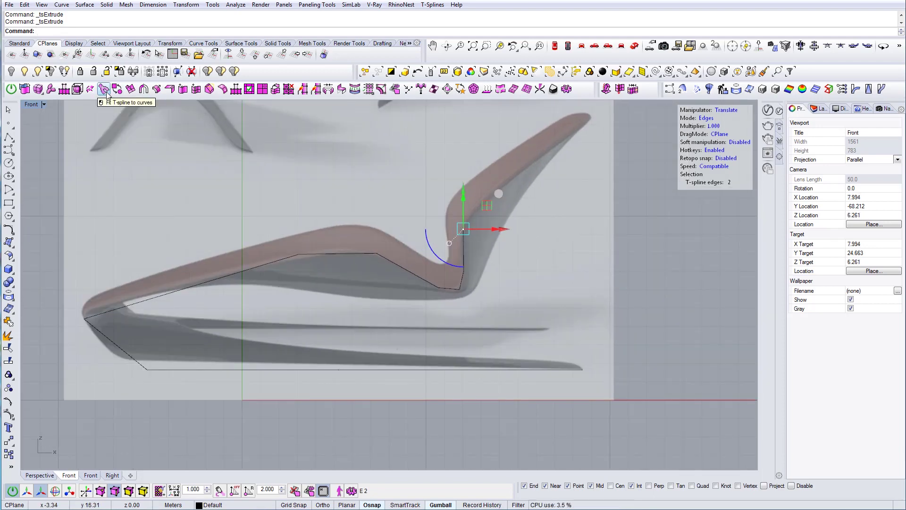
{"action": "left_click", "coordinate": [132, 89]}
{"action": "scroll", "coordinate": [486, 194], "scroll_direction": "up", "scroll_amount": 2}
{"action": "scroll", "coordinate": [282, 367], "scroll_direction": "down", "scroll_amount": 3}
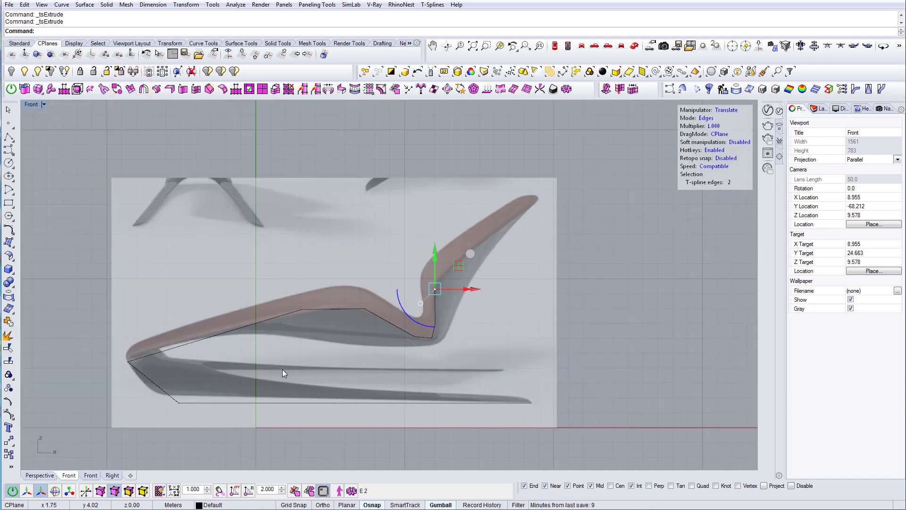
{"action": "scroll", "coordinate": [277, 392], "scroll_direction": "up", "scroll_amount": 2}
{"action": "scroll", "coordinate": [282, 394], "scroll_direction": "down", "scroll_amount": 1}
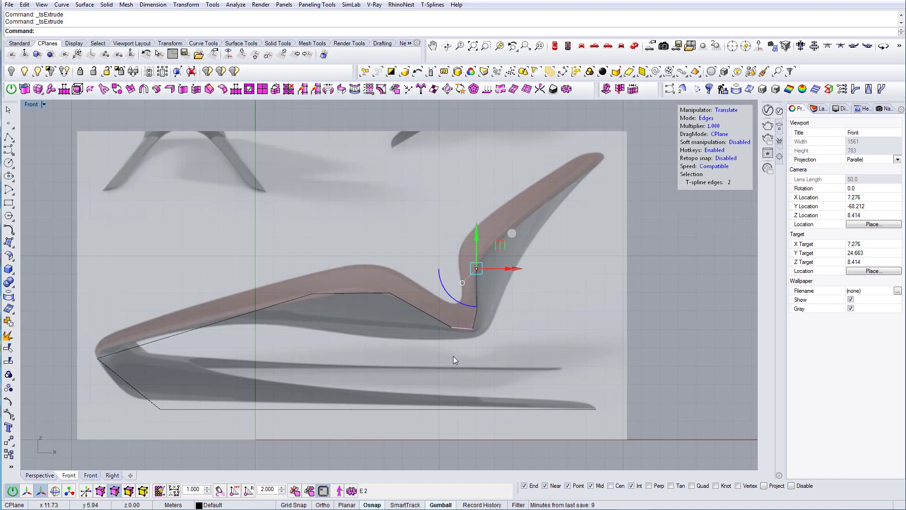
{"action": "scroll", "coordinate": [460, 350], "scroll_direction": "down", "scroll_amount": 4}
{"action": "scroll", "coordinate": [500, 278], "scroll_direction": "up", "scroll_amount": 4}
{"action": "left_click_drag", "start_coordinate": [500, 255], "coordinate": [548, 205], "text": "alt"}
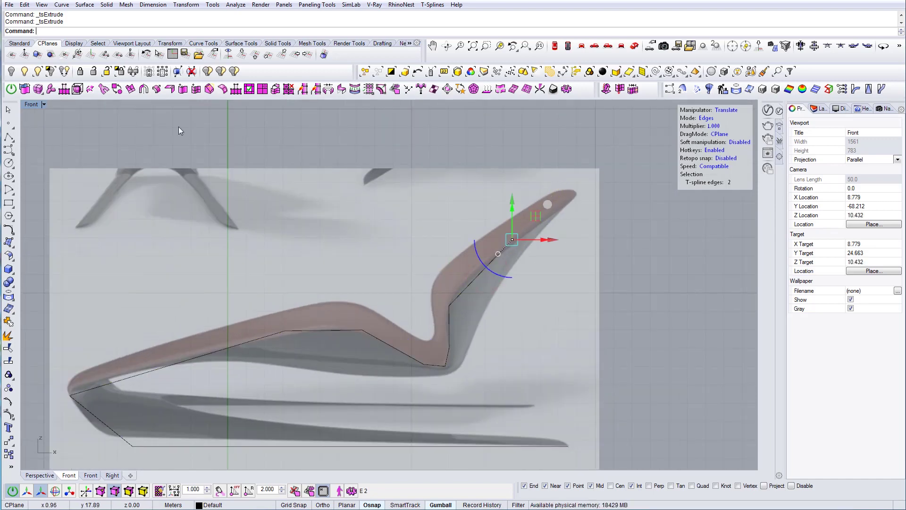
{"action": "left_click", "coordinate": [545, 204]}
{"action": "left_click_drag", "start_coordinate": [606, 158], "coordinate": [612, 159]}
Step: Return the surface to smooth display and move the vertex row at the lower backrest bend upward along the pictured profile
{"action": "scroll", "coordinate": [516, 321], "scroll_direction": "down", "scroll_amount": 3}
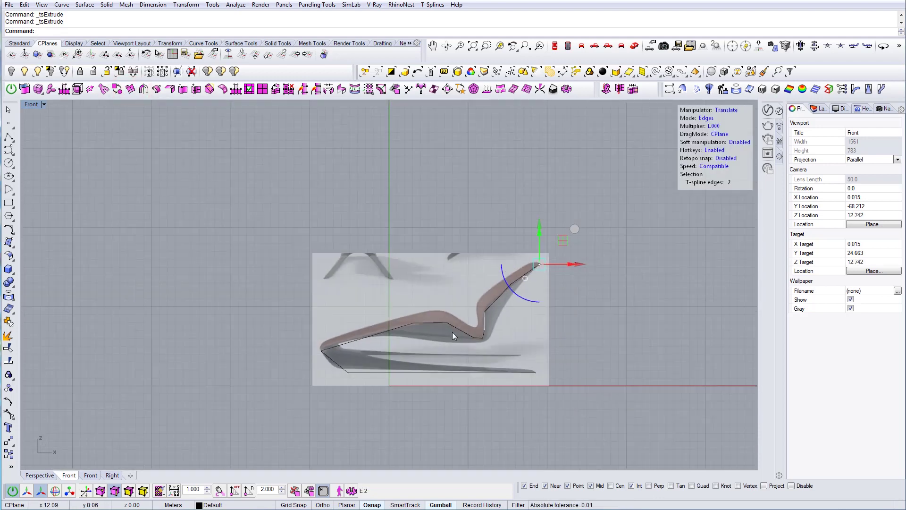
{"action": "scroll", "coordinate": [362, 347], "scroll_direction": "up", "scroll_amount": 2}
{"action": "key", "text": "Tab"}
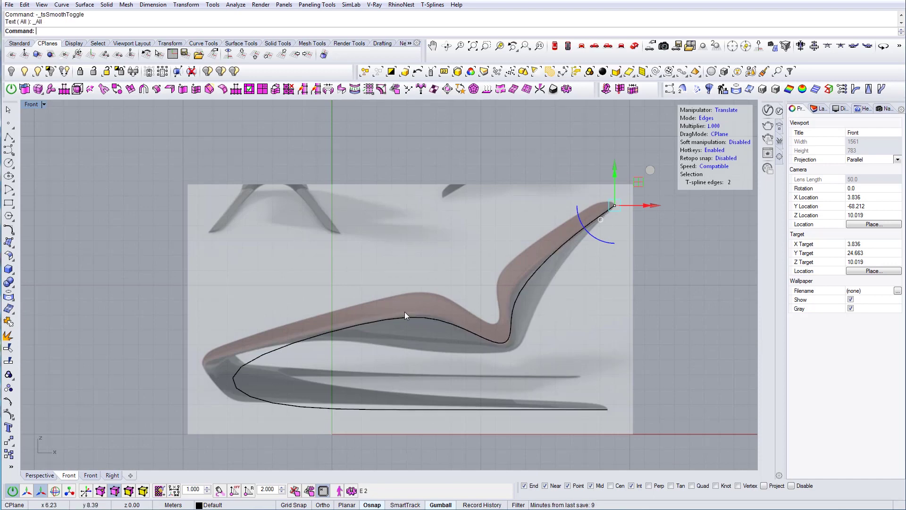
{"action": "key", "text": "a"}
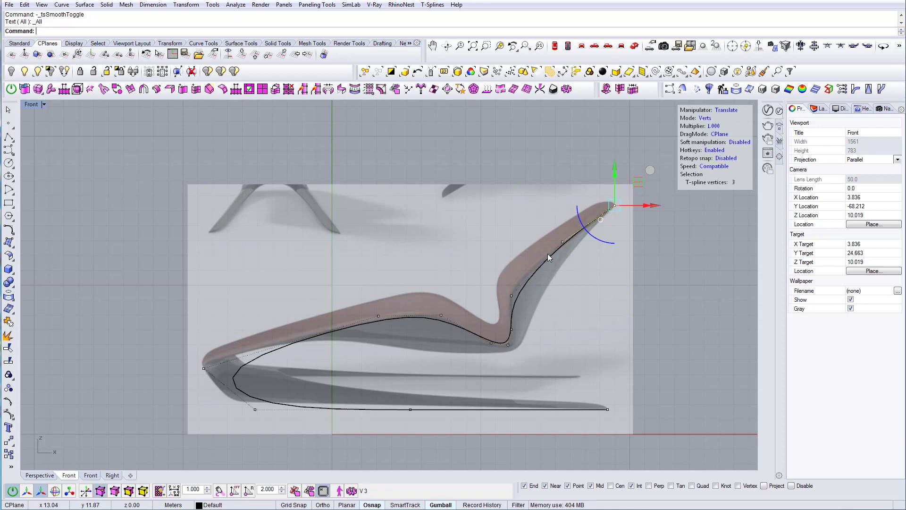
{"action": "left_click_drag", "start_coordinate": [498, 270], "coordinate": [537, 307]}
{"action": "scroll", "coordinate": [534, 293], "scroll_direction": "up", "scroll_amount": 4}
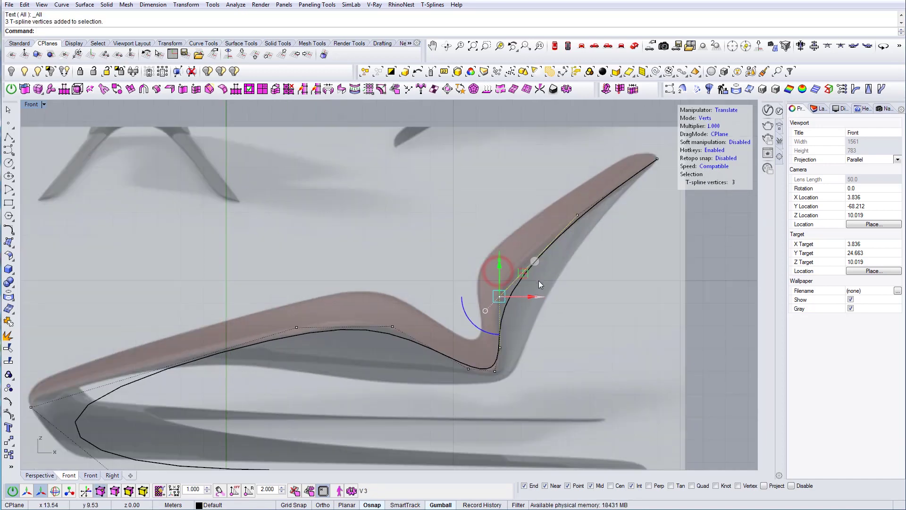
{"action": "left_click_drag", "start_coordinate": [535, 270], "coordinate": [547, 260]}
Step: Turn off the Gumball and move the two vertex rows at the knee bend to fit the side-view profile
{"action": "scroll", "coordinate": [506, 341], "scroll_direction": "down", "scroll_amount": 4}
{"action": "scroll", "coordinate": [485, 291], "scroll_direction": "up", "scroll_amount": 2}
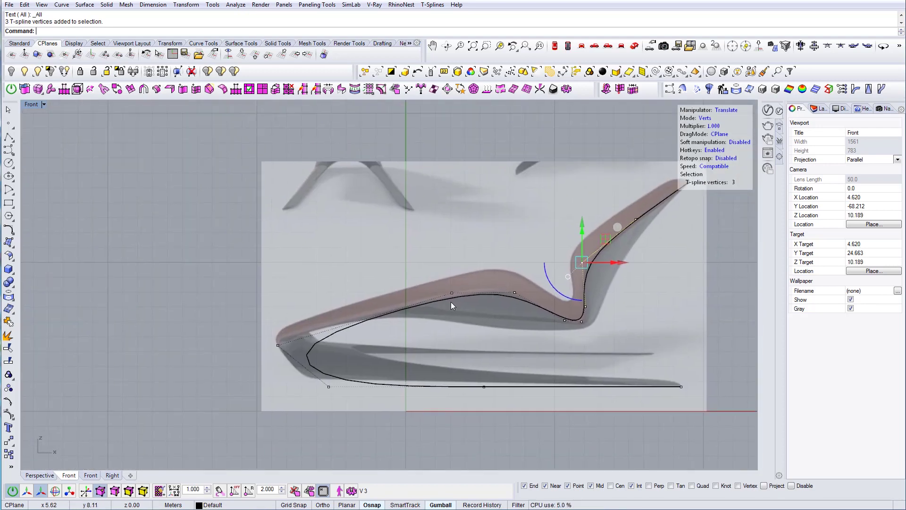
{"action": "left_click_drag", "start_coordinate": [446, 267], "coordinate": [495, 297]}
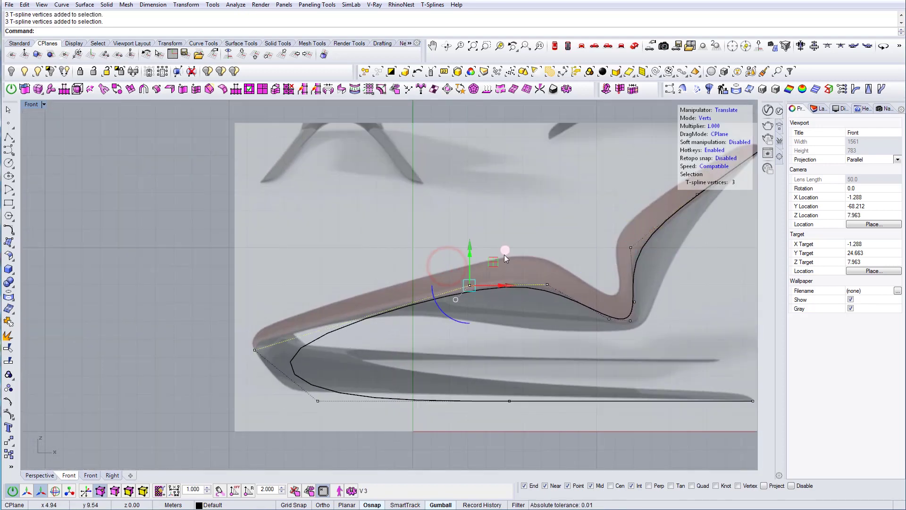
{"action": "left_click", "coordinate": [439, 505]}
{"action": "left_click_drag", "start_coordinate": [504, 251], "coordinate": [461, 254]}
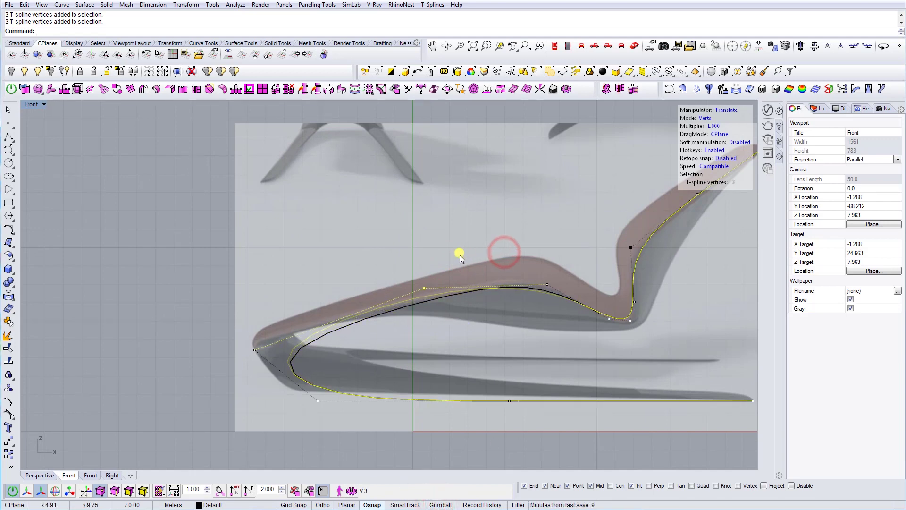
{"action": "left_click_drag", "start_coordinate": [537, 261], "coordinate": [569, 292]}
{"action": "left_click_drag", "start_coordinate": [582, 250], "coordinate": [570, 238]}
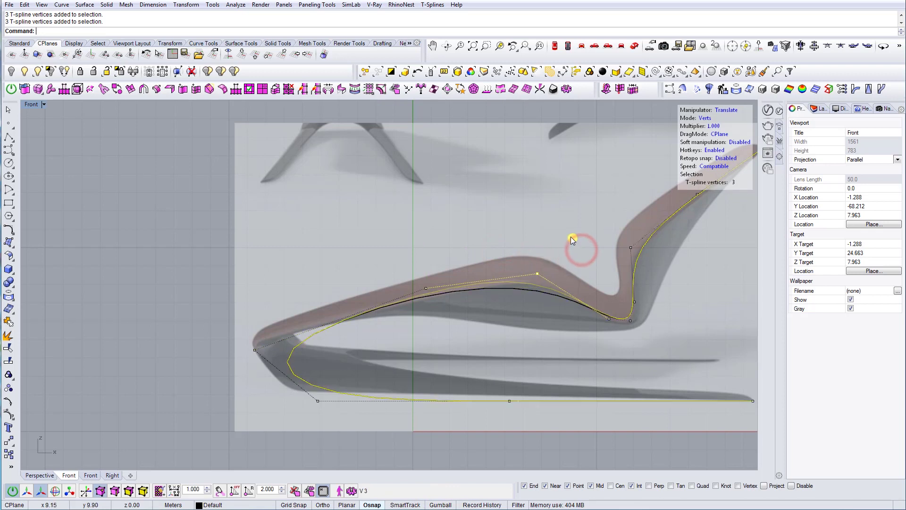
{"action": "left_click", "coordinate": [396, 270]}
{"action": "left_click_drag", "start_coordinate": [439, 303], "coordinate": [442, 305]}
{"action": "left_click_drag", "start_coordinate": [462, 251], "coordinate": [459, 259]}
Step: Adjust the vertex row just in front of the seat corner and the row at the lower backrest bend
{"action": "left_click_drag", "start_coordinate": [599, 290], "coordinate": [617, 329]}
{"action": "left_click_drag", "start_coordinate": [645, 285], "coordinate": [643, 287]}
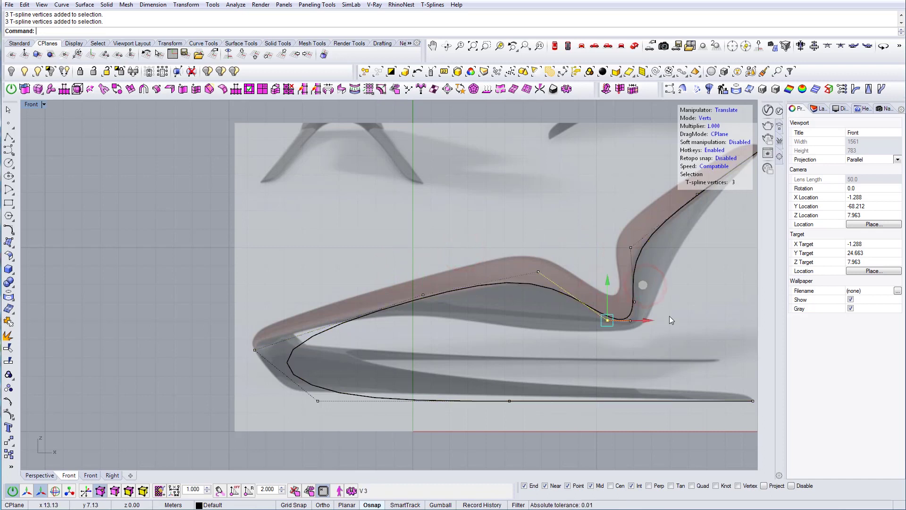
{"action": "left_click", "coordinate": [672, 324]}
{"action": "left_click_drag", "start_coordinate": [628, 239], "coordinate": [649, 257]}
{"action": "left_click_drag", "start_coordinate": [663, 212], "coordinate": [659, 212]}
{"action": "left_click", "coordinate": [683, 290]}
Step: Adjust the vertex rows just above and at the bottom of the seat corner to tighten the bend to the picture
{"action": "left_click_drag", "start_coordinate": [616, 286], "coordinate": [647, 307]}
{"action": "left_click_drag", "start_coordinate": [670, 268], "coordinate": [670, 270]}
{"action": "left_click", "coordinate": [671, 340]}
{"action": "left_click_drag", "start_coordinate": [624, 306], "coordinate": [633, 325]}
{"action": "scroll", "coordinate": [633, 326], "scroll_direction": "up", "scroll_amount": 6}
{"action": "left_click_drag", "start_coordinate": [665, 281], "coordinate": [666, 292]}
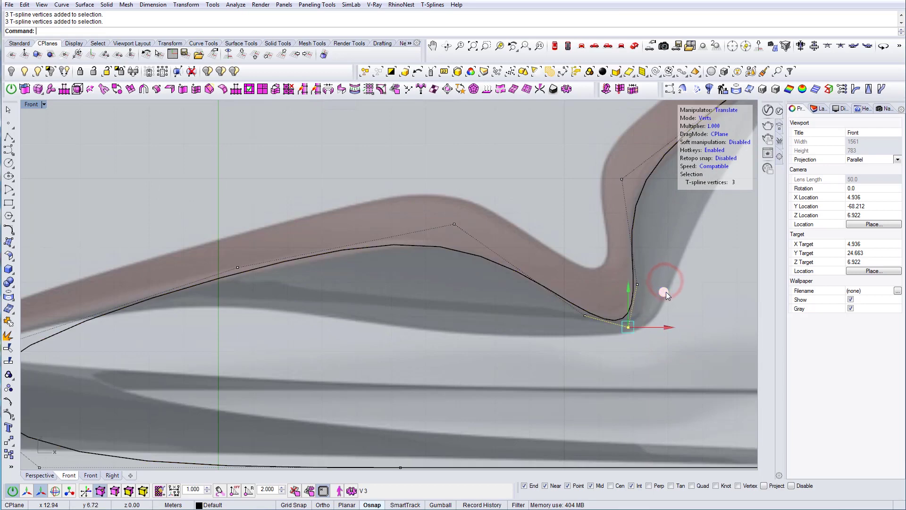
Step: In a Perspective view, select the three lengthwise edges behind the footrest tip and insert a simple edge row across them near the tip
{"action": "scroll", "coordinate": [643, 339], "scroll_direction": "down", "scroll_amount": 5}
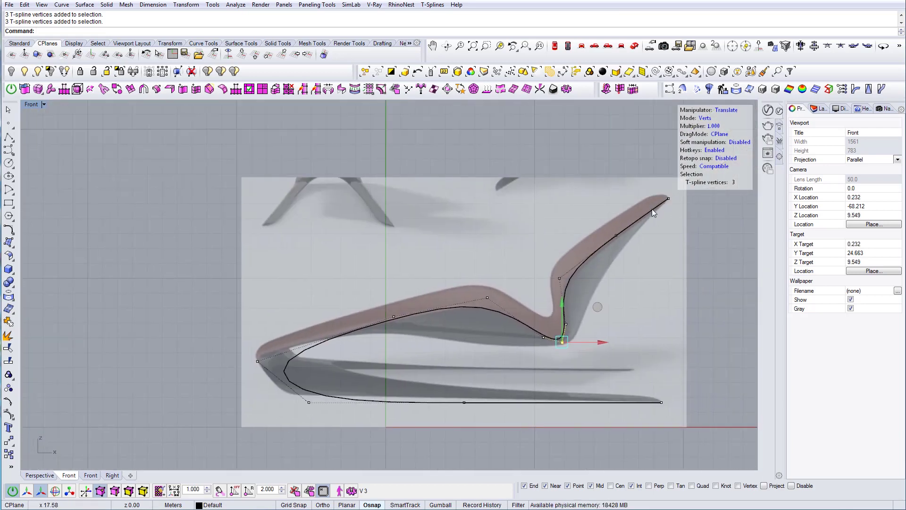
{"action": "scroll", "coordinate": [465, 311], "scroll_direction": "up", "scroll_amount": 3}
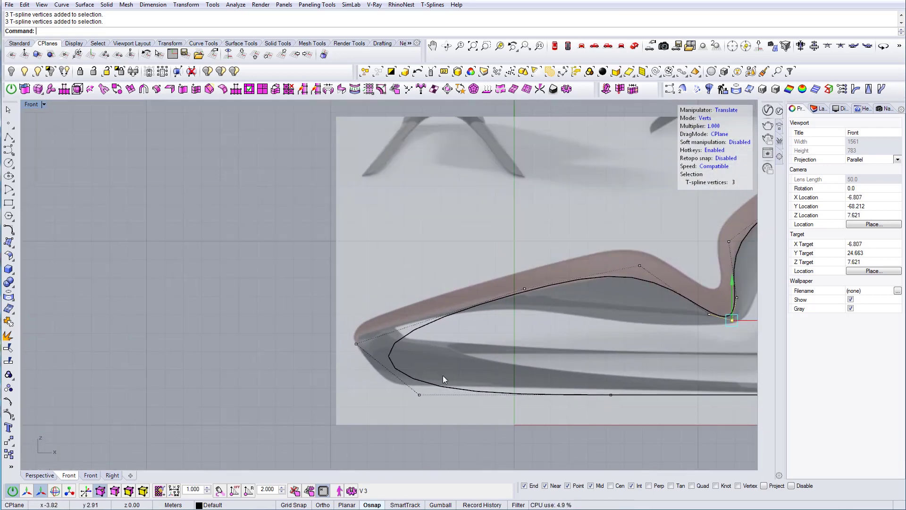
{"action": "scroll", "coordinate": [432, 367], "scroll_direction": "down", "scroll_amount": 3}
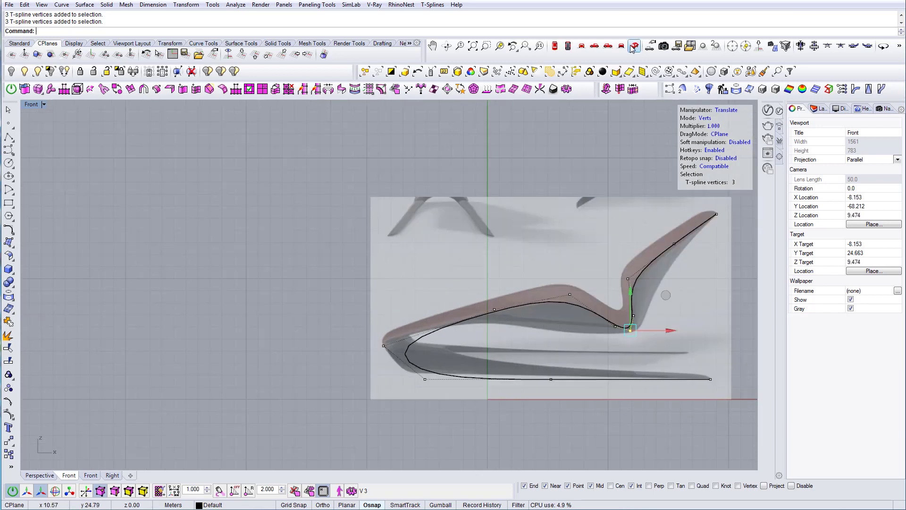
{"action": "left_click", "coordinate": [635, 46]}
{"action": "right_click_drag", "start_coordinate": [518, 285], "coordinate": [394, 345]}
{"action": "scroll", "coordinate": [394, 344], "scroll_direction": "up", "scroll_amount": 4}
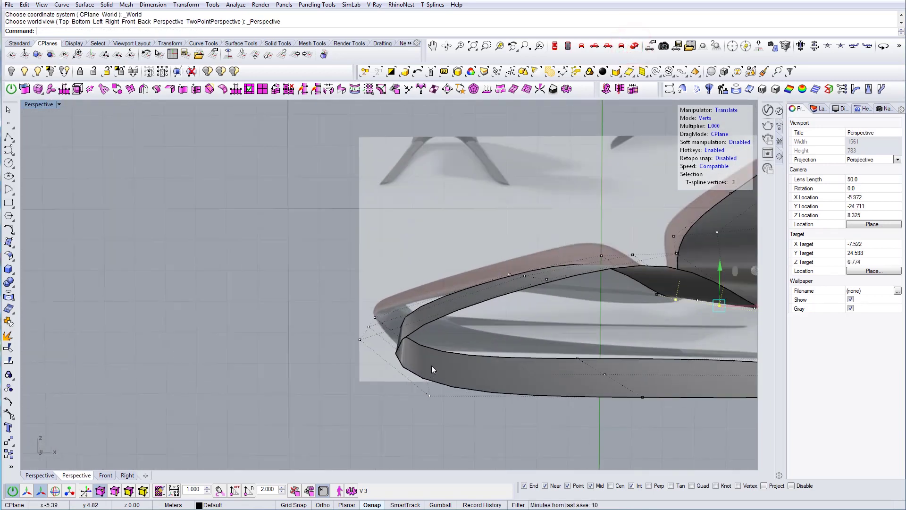
{"action": "right_click_drag", "start_coordinate": [427, 306], "coordinate": [472, 327]}
{"action": "key", "text": "s"}
{"action": "left_click_drag", "start_coordinate": [472, 326], "coordinate": [444, 274]}
{"action": "right_click_drag", "start_coordinate": [392, 191], "coordinate": [384, 219]}
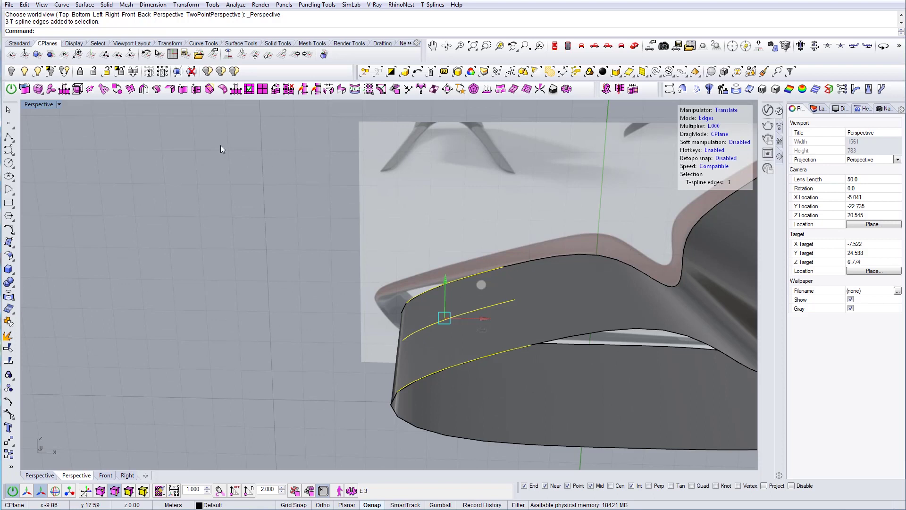
{"action": "left_click", "coordinate": [197, 91]}
{"action": "left_click", "coordinate": [426, 295]}
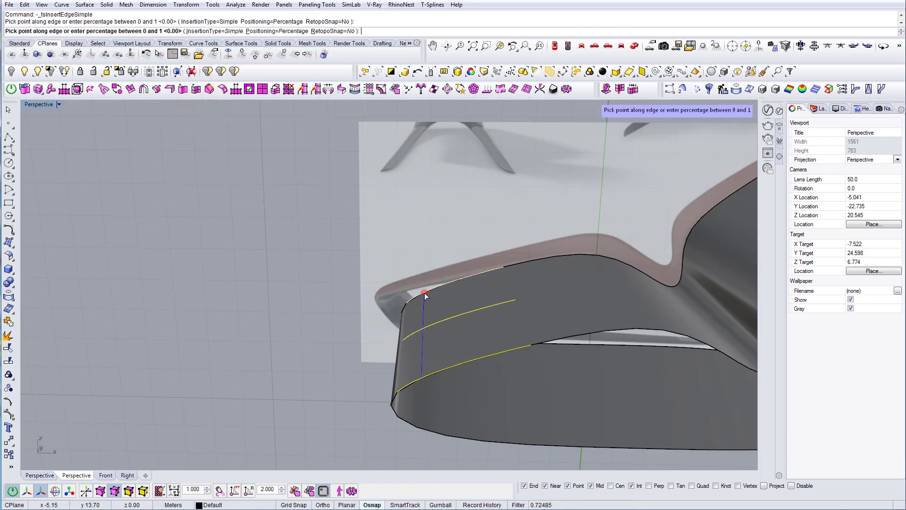
{"action": "right_click_drag", "start_coordinate": [446, 293], "coordinate": [433, 230]}
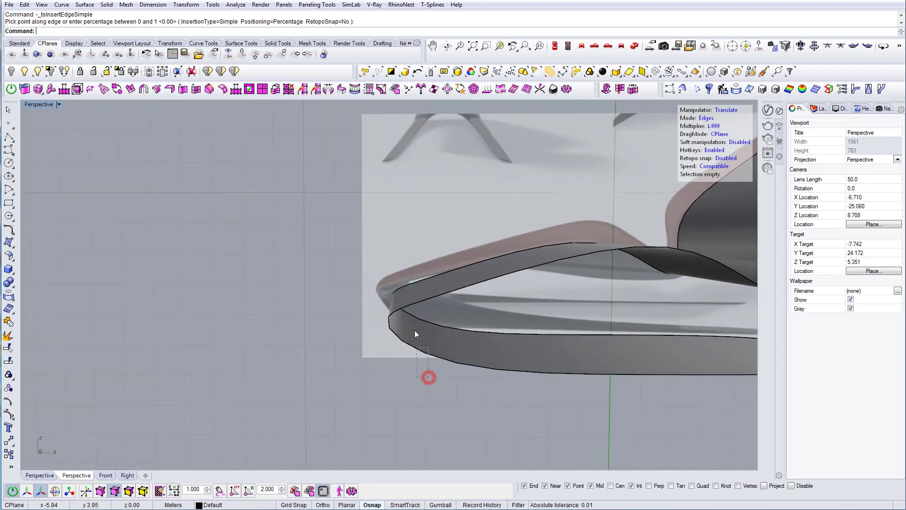
Step: Select the three lengthwise edges between the footrest tip and the base, and insert a simple edge row across them
{"action": "left_click", "coordinate": [415, 318]}
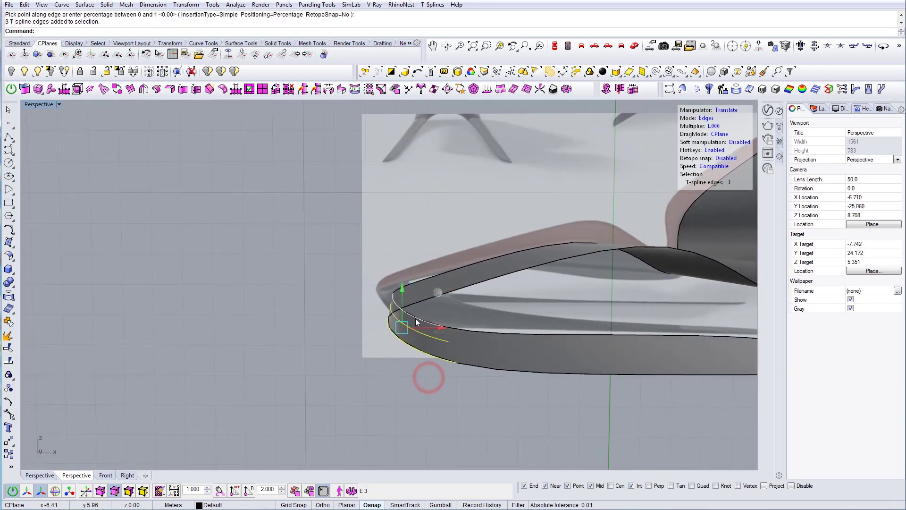
{"action": "left_click", "coordinate": [196, 89]}
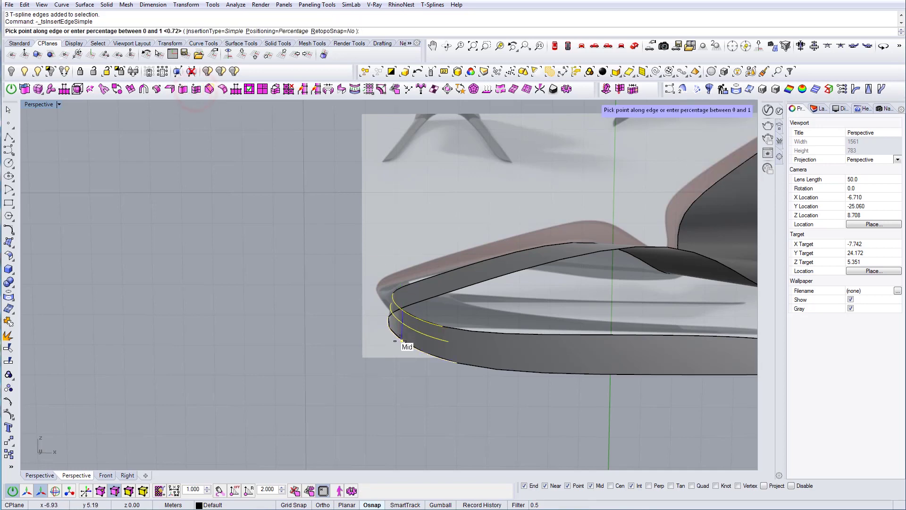
{"action": "left_click", "coordinate": [402, 342]}
{"action": "right_click_drag", "start_coordinate": [412, 339], "coordinate": [401, 302]}
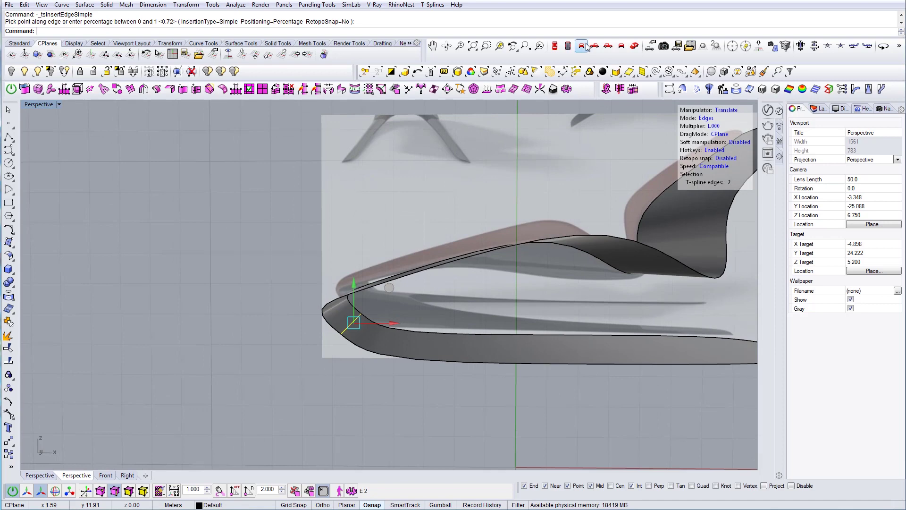
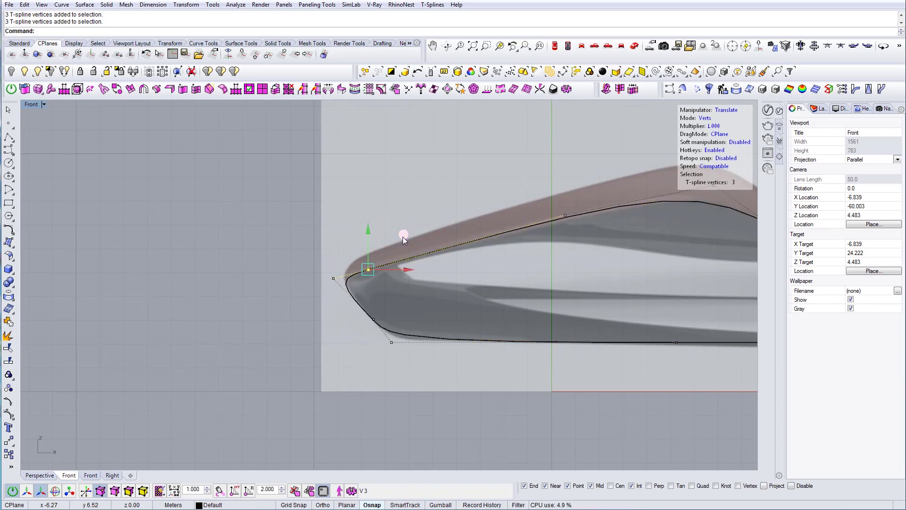
Step: In the Front view, move the newly inserted vertex row down the slope and inward, close to the base corner
{"action": "left_click", "coordinate": [418, 315]}
{"action": "left_click_drag", "start_coordinate": [331, 319], "coordinate": [408, 285]}
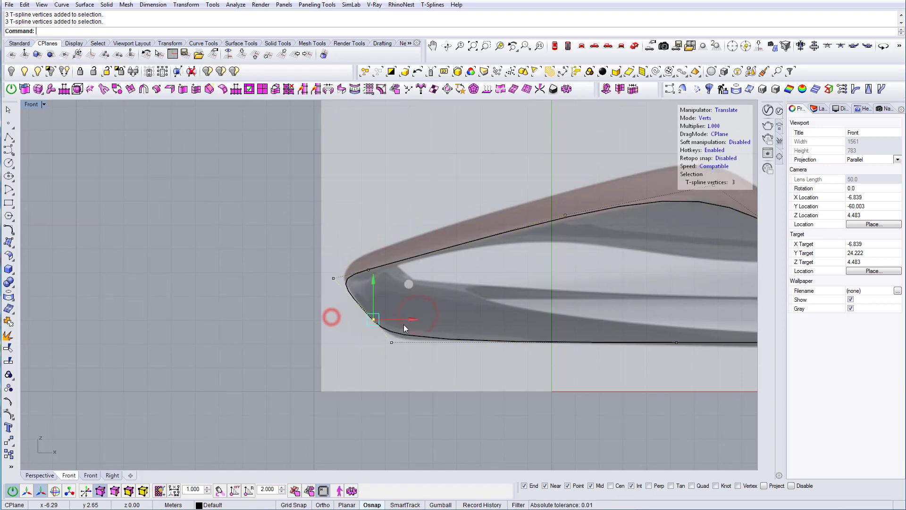
{"action": "left_click_drag", "start_coordinate": [350, 340], "coordinate": [430, 357]}
{"action": "left_click_drag", "start_coordinate": [342, 315], "coordinate": [391, 330]}
{"action": "left_click", "coordinate": [407, 289]}
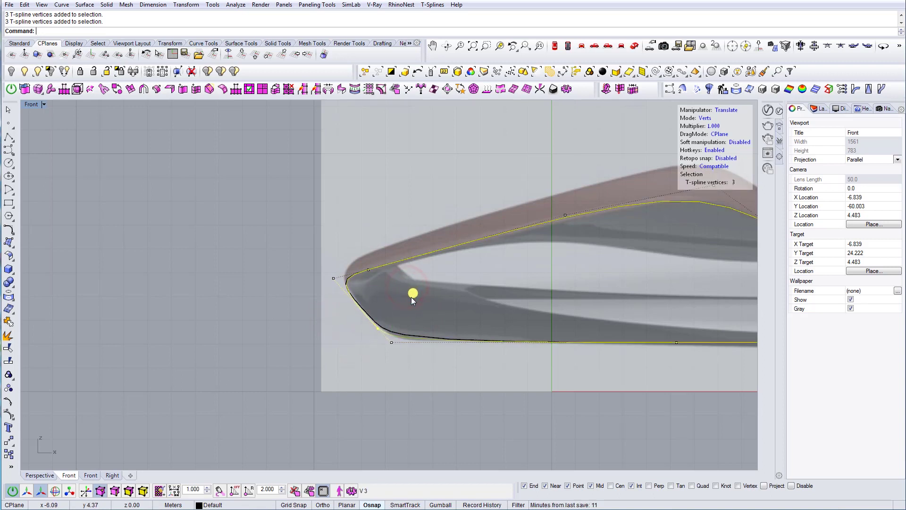
{"action": "left_click_drag", "start_coordinate": [412, 298], "coordinate": [412, 297]}
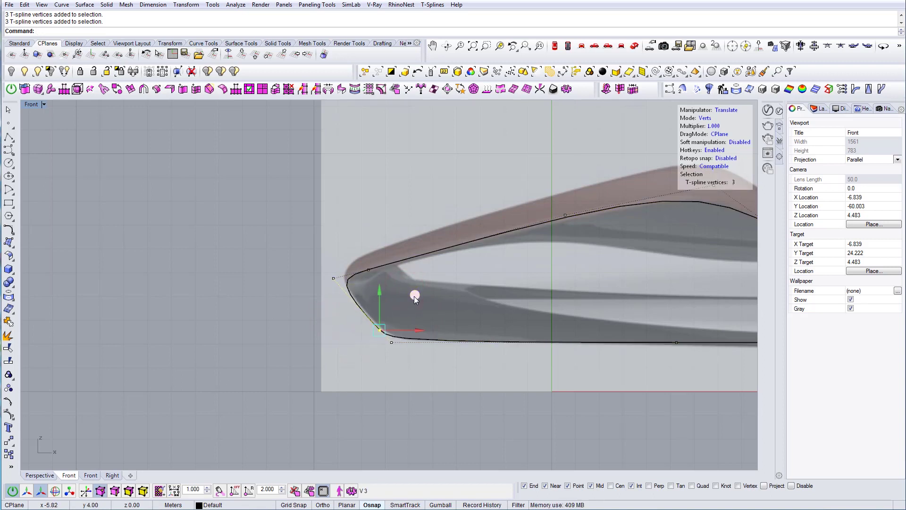
{"action": "left_click_drag", "start_coordinate": [415, 330], "coordinate": [417, 329]}
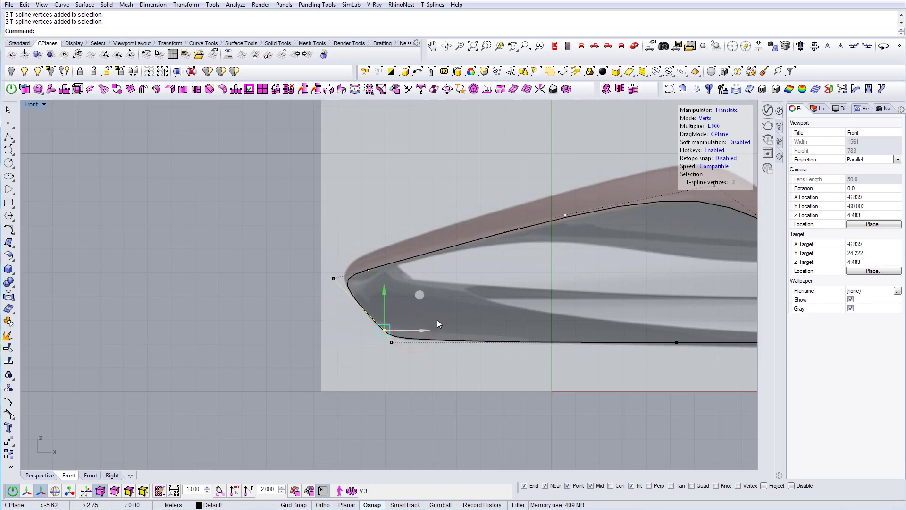
{"action": "left_click", "coordinate": [502, 308]}
Step: Lower the vertex row in the middle of the backrest slightly to follow the side-view picture
{"action": "scroll", "coordinate": [472, 308], "scroll_direction": "down", "scroll_amount": 5}
{"action": "scroll", "coordinate": [503, 306], "scroll_direction": "up", "scroll_amount": 2}
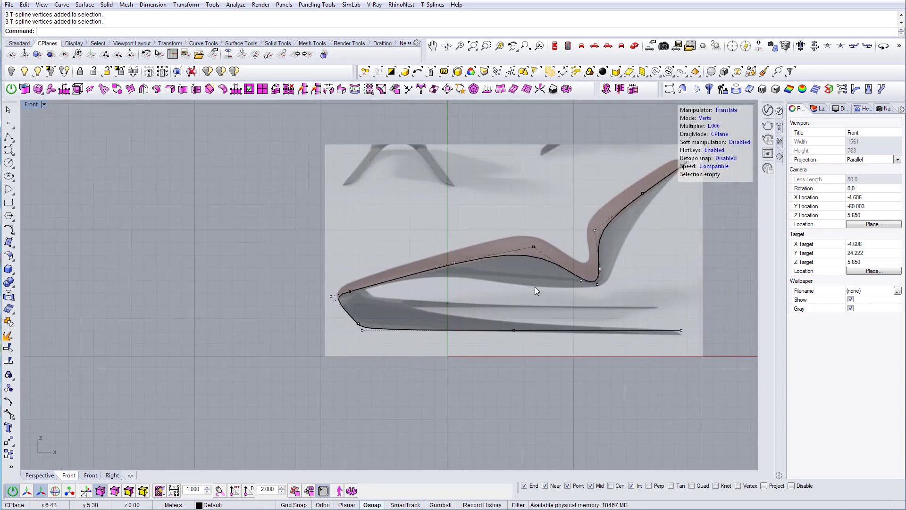
{"action": "right_click_drag", "start_coordinate": [503, 274], "coordinate": [387, 299]}
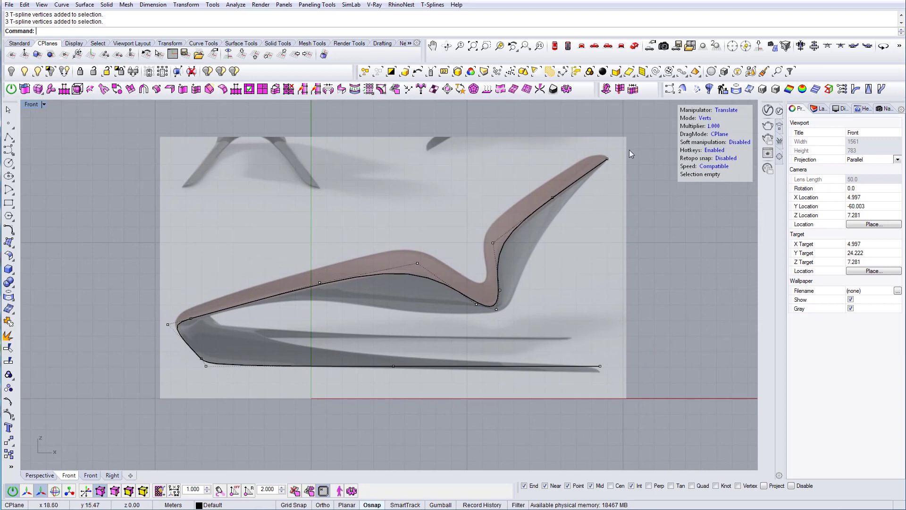
{"action": "scroll", "coordinate": [538, 170], "scroll_direction": "up", "scroll_amount": 3}
{"action": "left_click", "coordinate": [543, 189]}
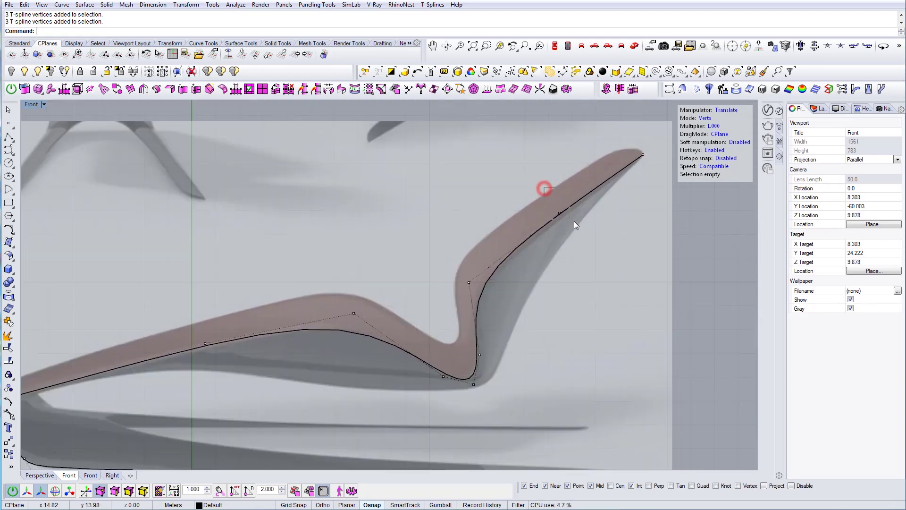
{"action": "left_click_drag", "start_coordinate": [559, 176], "coordinate": [558, 184]}
{"action": "left_click", "coordinate": [643, 202]}
{"action": "scroll", "coordinate": [598, 219], "scroll_direction": "down", "scroll_amount": 2}
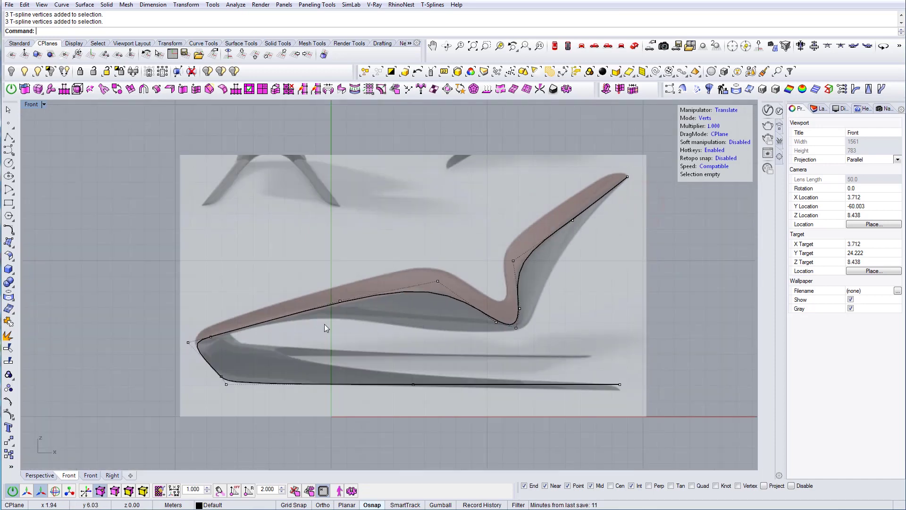
Step: In a Perspective view, select the two end edges of the base and extrude them a short way outward along X
{"action": "right_click_drag", "start_coordinate": [291, 328], "coordinate": [312, 310]}
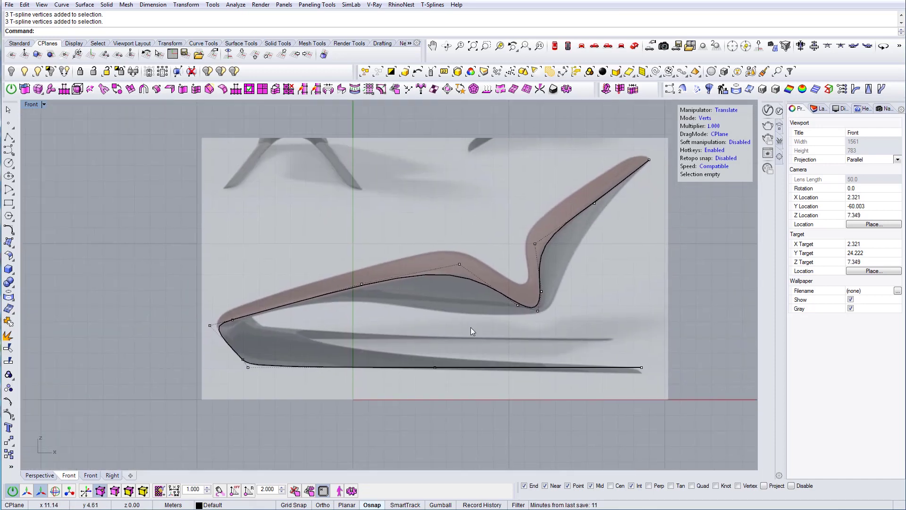
{"action": "left_click", "coordinate": [635, 46]}
{"action": "right_click_drag", "start_coordinate": [562, 245], "coordinate": [465, 245]}
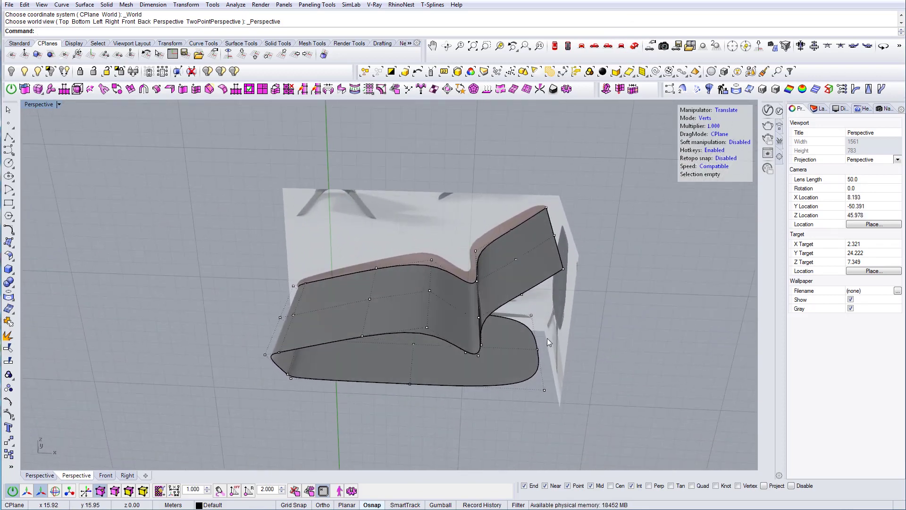
{"action": "right_click_drag", "start_coordinate": [548, 324], "coordinate": [498, 349], "text": "shift"}
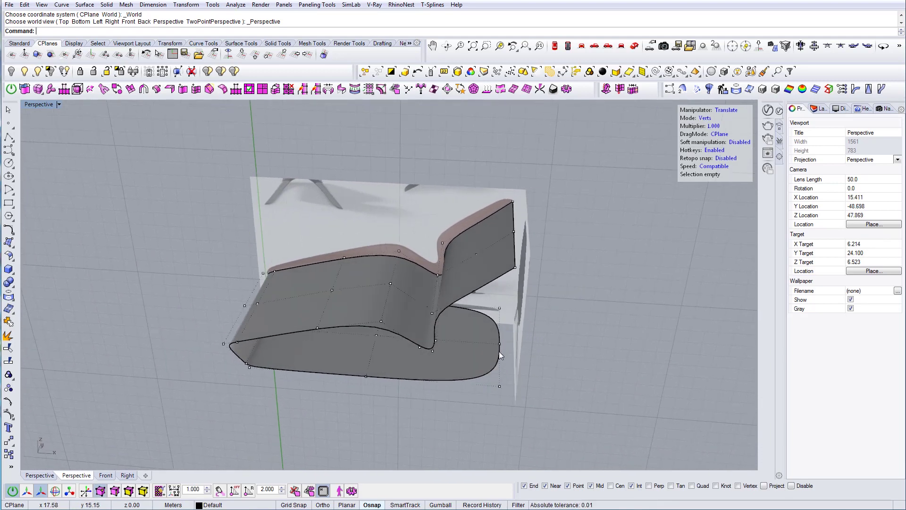
{"action": "key", "text": "2"}
{"action": "left_click", "coordinate": [497, 362]}
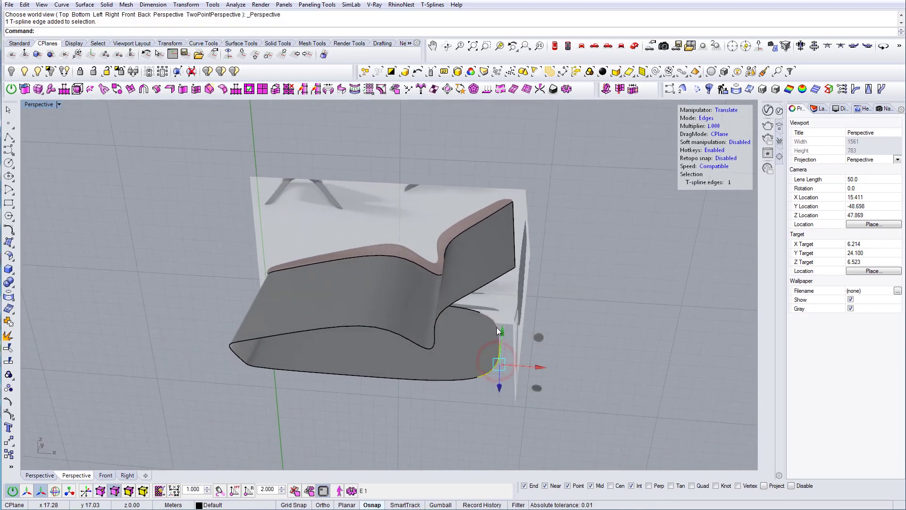
{"action": "left_click", "coordinate": [499, 329], "text": "shift"}
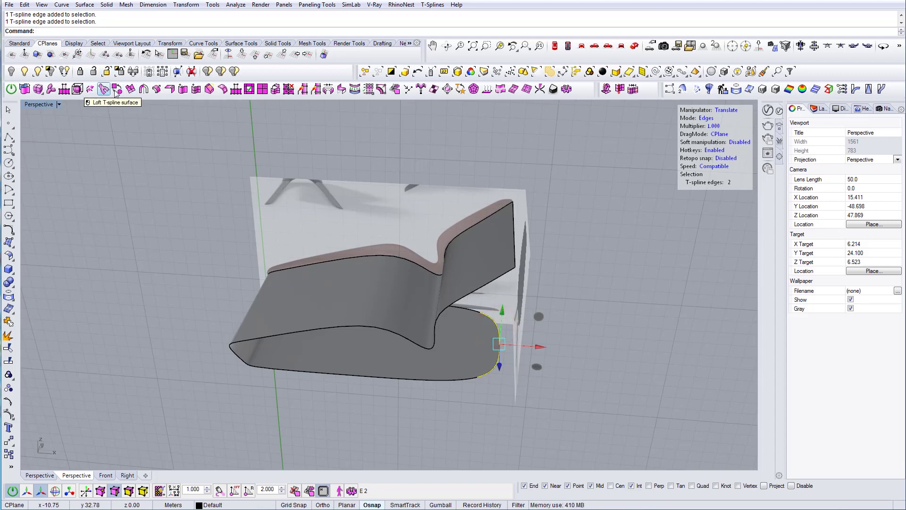
{"action": "left_click", "coordinate": [130, 89]}
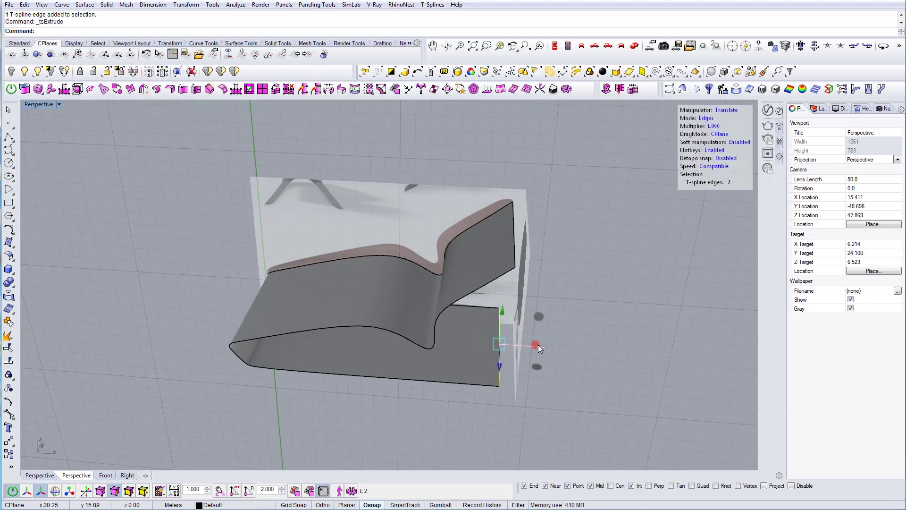
{"action": "left_click_drag", "start_coordinate": [538, 345], "coordinate": [546, 345]}
Step: Slide the vertex row just inside the base's new end back along X and display the surface in box mode
{"action": "key", "text": "a"}
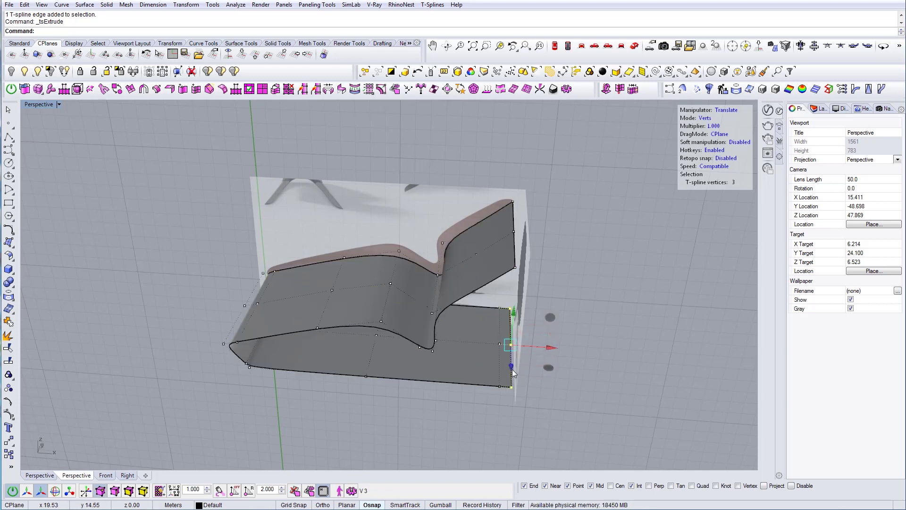
{"action": "right_click_drag", "start_coordinate": [512, 370], "coordinate": [511, 330]}
{"action": "left_click_drag", "start_coordinate": [490, 305], "coordinate": [508, 366]}
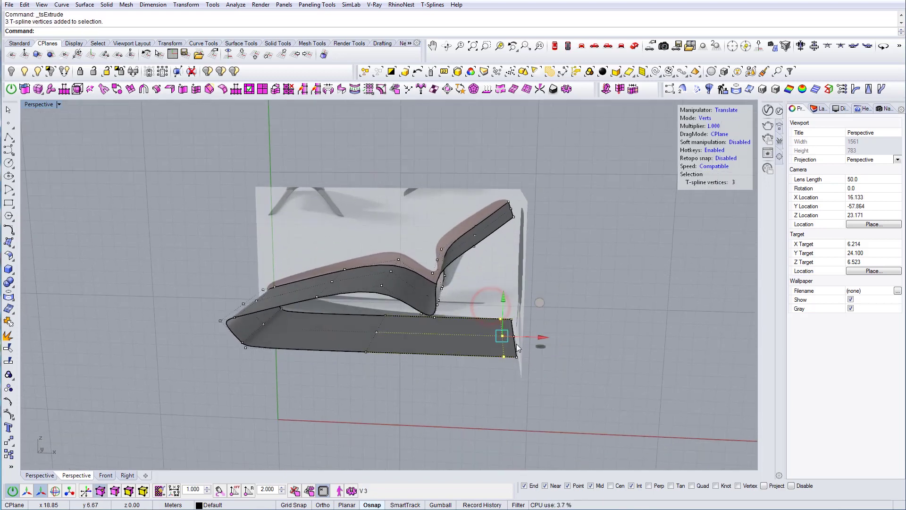
{"action": "left_click_drag", "start_coordinate": [536, 337], "coordinate": [432, 334]}
{"action": "key", "text": "Tab"}
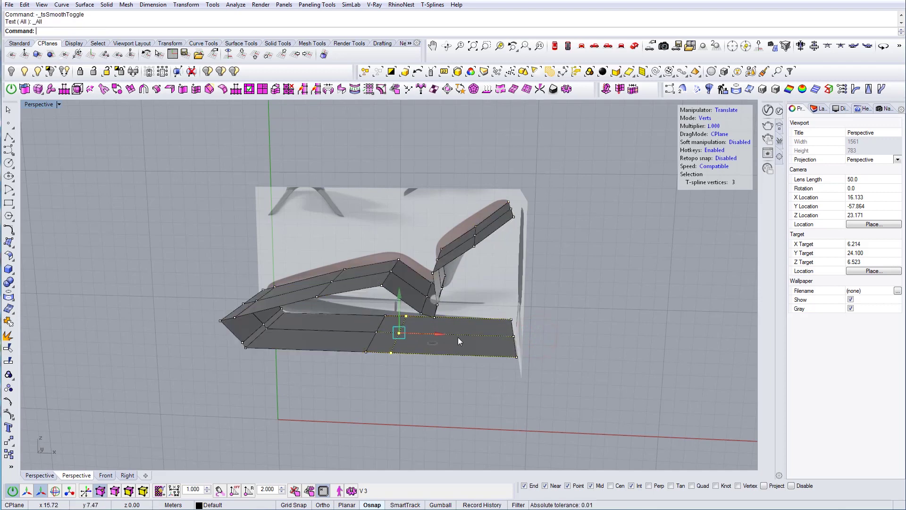
{"action": "left_click_drag", "start_coordinate": [442, 335], "coordinate": [503, 330]}
Step: Space the two inner vertex rows along the base toward the footrest and pull the end row inward
{"action": "left_click_drag", "start_coordinate": [358, 310], "coordinate": [394, 372]}
{"action": "left_click_drag", "start_coordinate": [408, 334], "coordinate": [368, 333]}
{"action": "left_click_drag", "start_coordinate": [459, 312], "coordinate": [475, 366]}
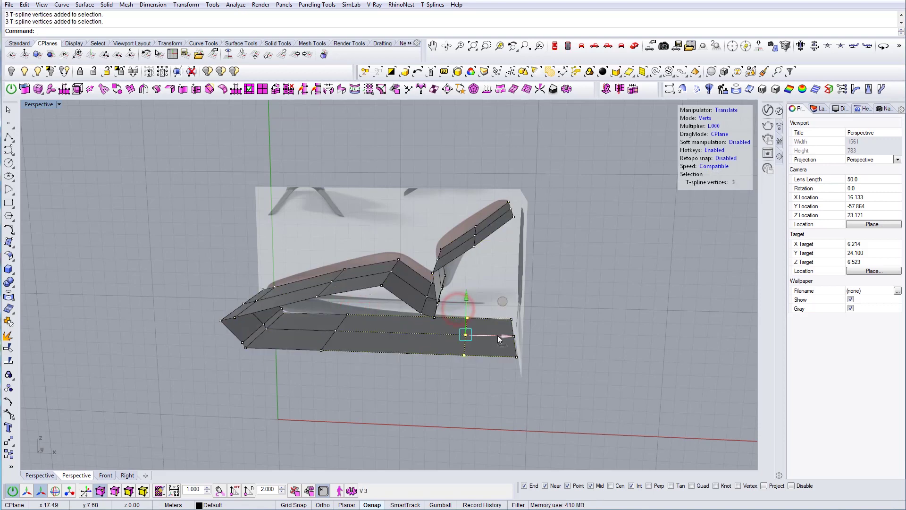
{"action": "left_click_drag", "start_coordinate": [500, 336], "coordinate": [447, 337]}
{"action": "left_click_drag", "start_coordinate": [494, 309], "coordinate": [538, 337]}
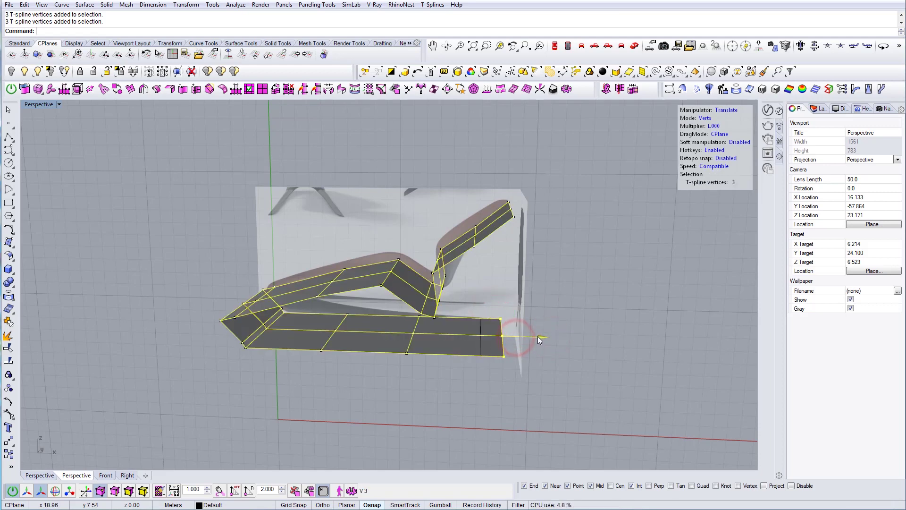
{"action": "right_click_drag", "start_coordinate": [400, 325], "coordinate": [408, 316]}
{"action": "left_click_drag", "start_coordinate": [402, 315], "coordinate": [460, 327]}
Step: In the Front view, shift the vertex row just above the base corner slightly outward and switch to smooth display
{"action": "right_click_drag", "start_coordinate": [457, 315], "coordinate": [389, 326]}
{"action": "scroll", "coordinate": [277, 315], "scroll_direction": "up", "scroll_amount": 10}
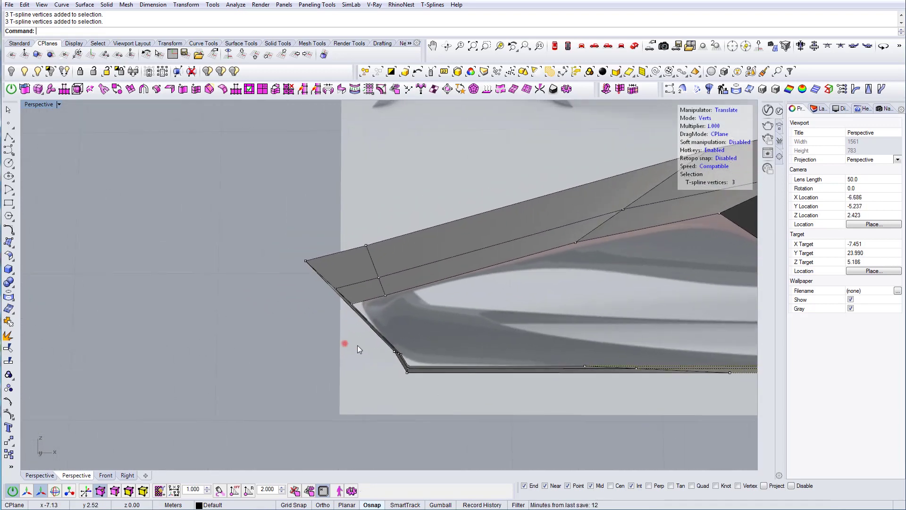
{"action": "left_click_drag", "start_coordinate": [344, 344], "coordinate": [418, 359]}
{"action": "right_click_drag", "start_coordinate": [418, 359], "coordinate": [457, 340]}
{"action": "key", "text": "Tab"}
{"action": "key", "text": "Tab"}
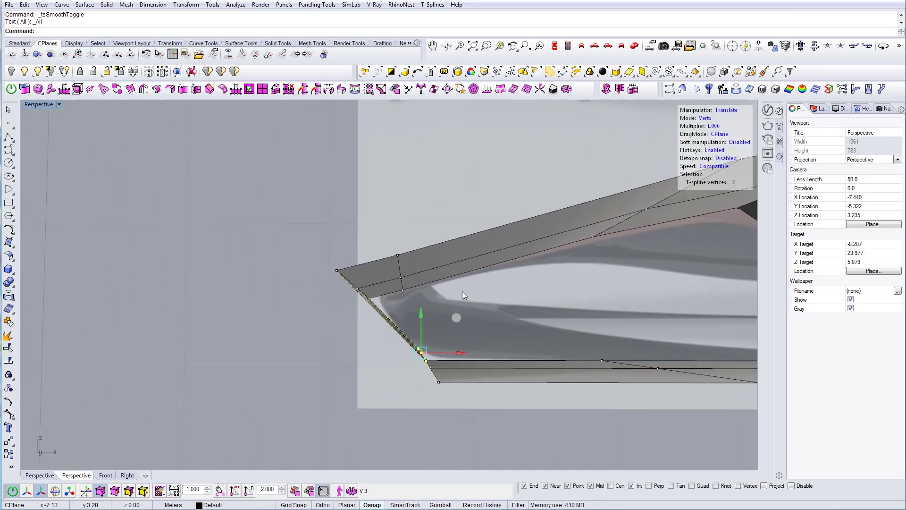
{"action": "left_click", "coordinate": [594, 45]}
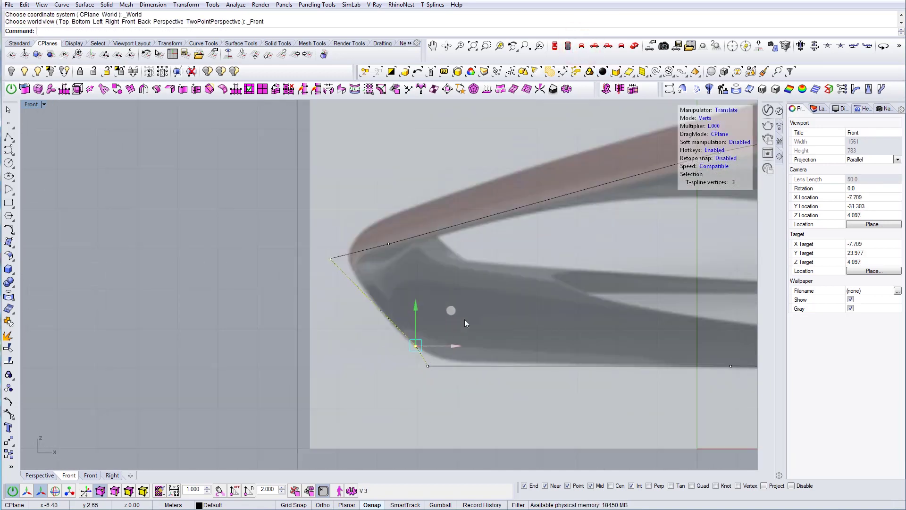
{"action": "left_click_drag", "start_coordinate": [456, 346], "coordinate": [451, 348]}
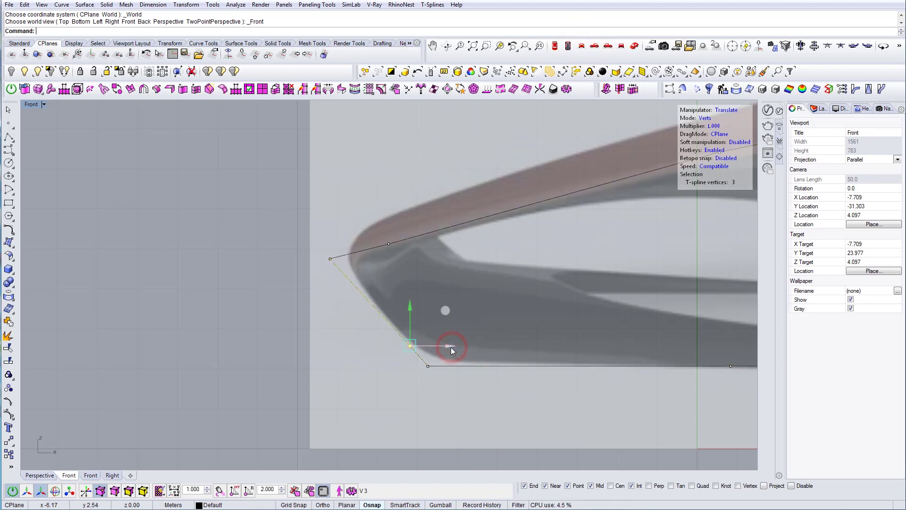
{"action": "key", "text": "Tab"}
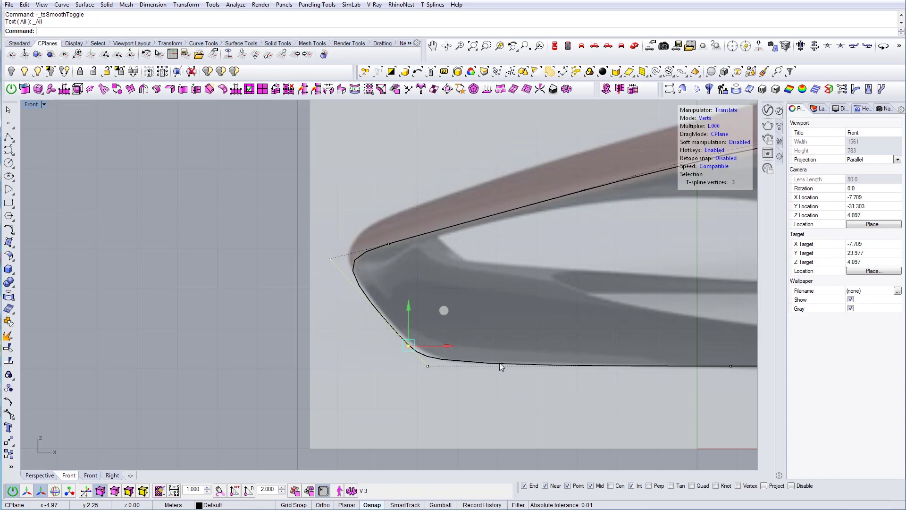
Step: Compare the front bend with the picture in box and smooth display, and fine-tune the footrest tip's vertex row
{"action": "scroll", "coordinate": [444, 373], "scroll_direction": "down", "scroll_amount": 1}
{"action": "scroll", "coordinate": [497, 319], "scroll_direction": "down", "scroll_amount": 2}
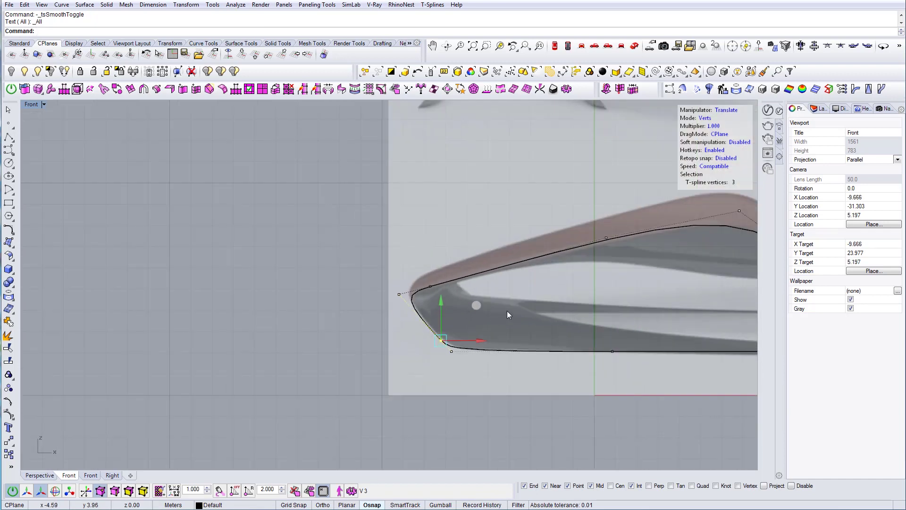
{"action": "key", "text": "Tab"}
{"action": "scroll", "coordinate": [346, 354], "scroll_direction": "up", "scroll_amount": 5}
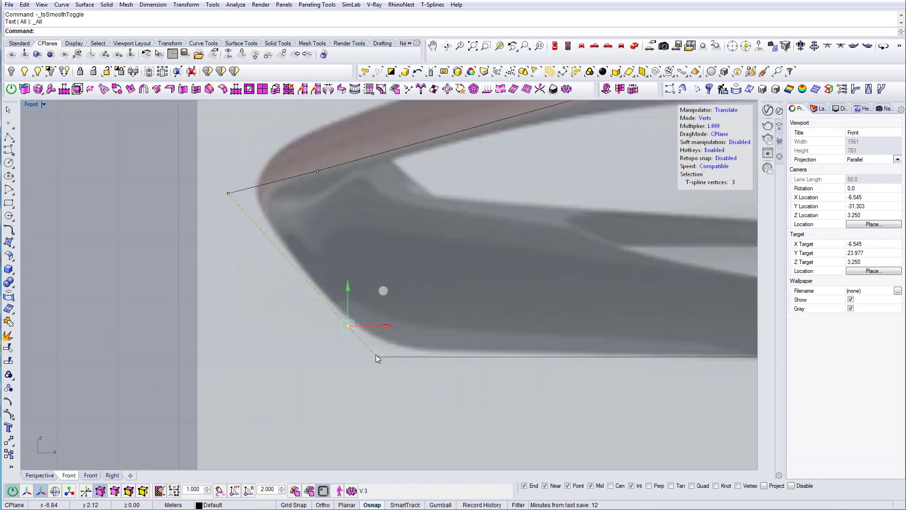
{"action": "scroll", "coordinate": [370, 347], "scroll_direction": "down", "scroll_amount": 4}
{"action": "scroll", "coordinate": [372, 345], "scroll_direction": "up", "scroll_amount": 2}
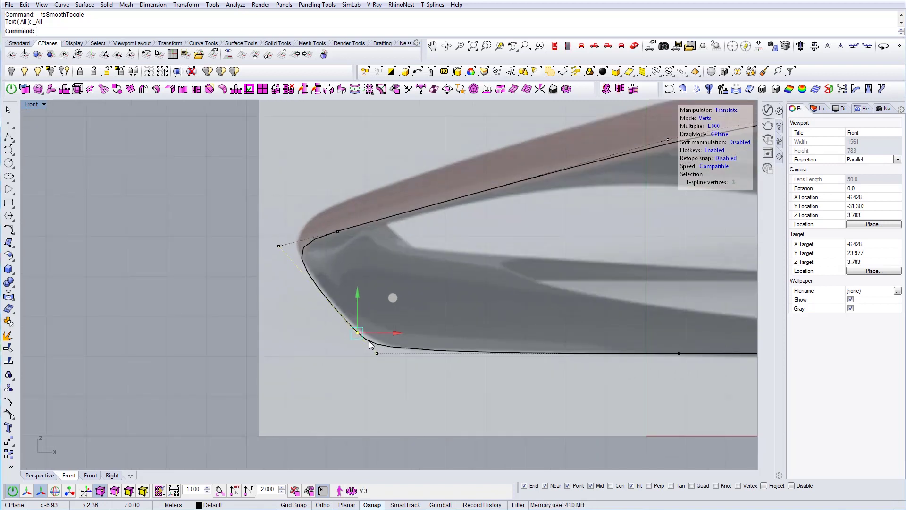
{"action": "right_click_drag", "start_coordinate": [346, 240], "coordinate": [356, 282]}
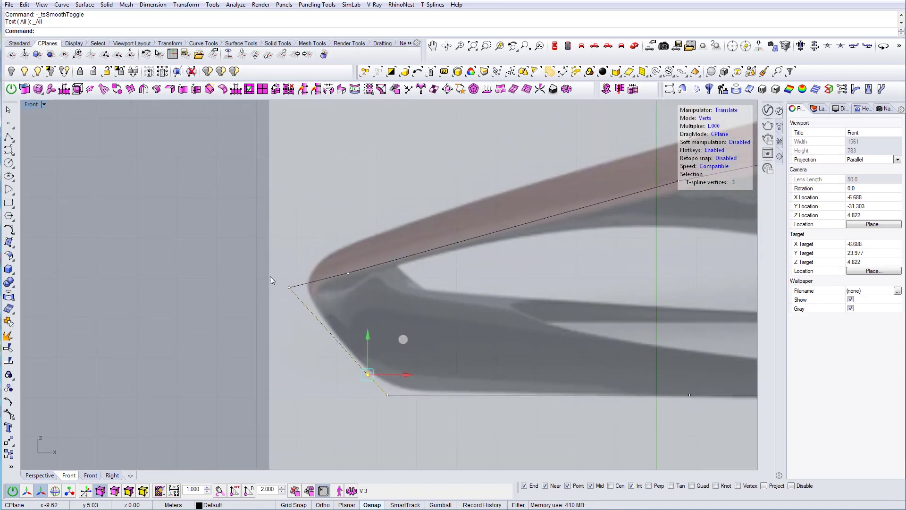
{"action": "left_click_drag", "start_coordinate": [270, 276], "coordinate": [309, 289]}
{"action": "left_click_drag", "start_coordinate": [289, 248], "coordinate": [292, 249]}
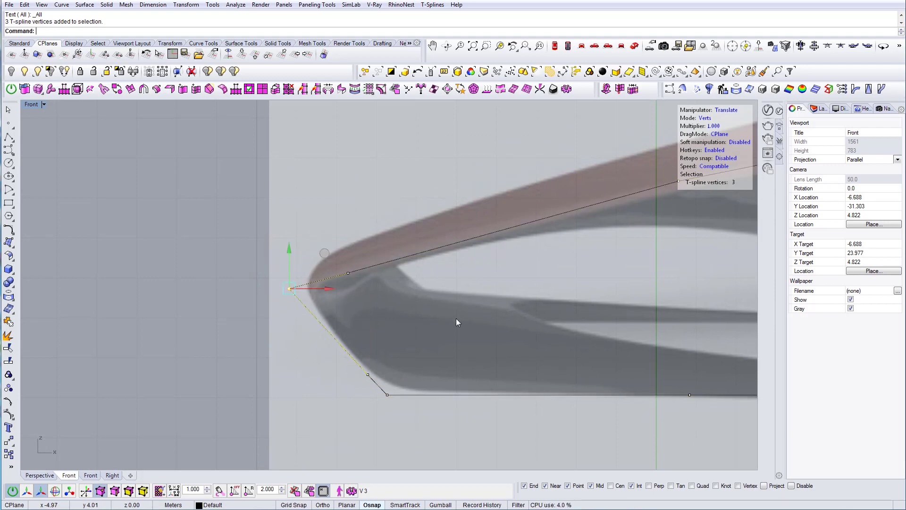
Step: Compare the profile with the side-view picture in box and smooth display, nudge the leg section's middle vertex row, and clear the selection
{"action": "scroll", "coordinate": [456, 318], "scroll_direction": "down", "scroll_amount": 8}
{"action": "right_click_drag", "start_coordinate": [456, 318], "coordinate": [381, 329]}
{"action": "key", "text": "Tab"}
{"action": "key", "text": "Tab"}
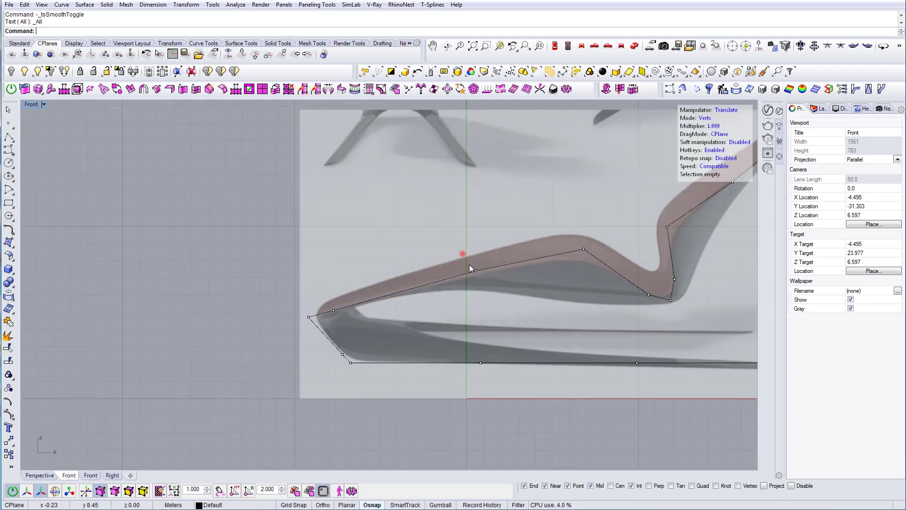
{"action": "left_click", "coordinate": [475, 270]}
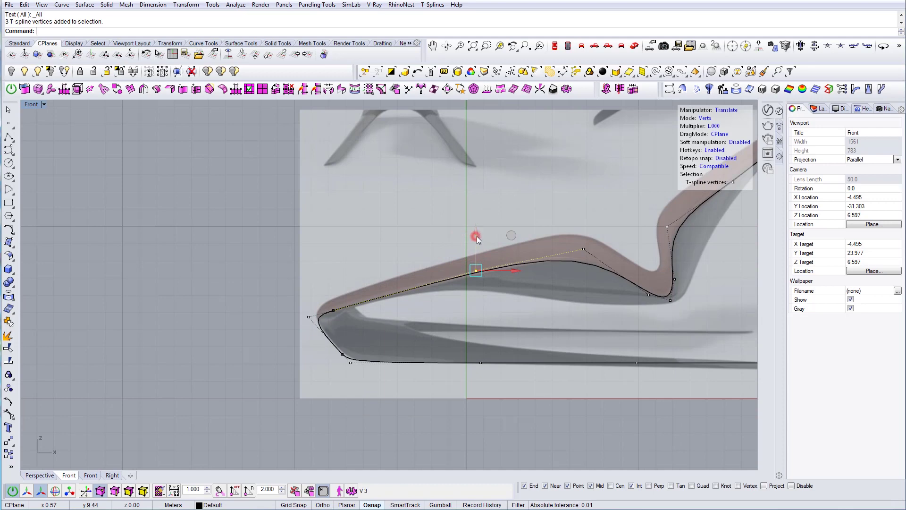
{"action": "left_click_drag", "start_coordinate": [479, 236], "coordinate": [480, 237]}
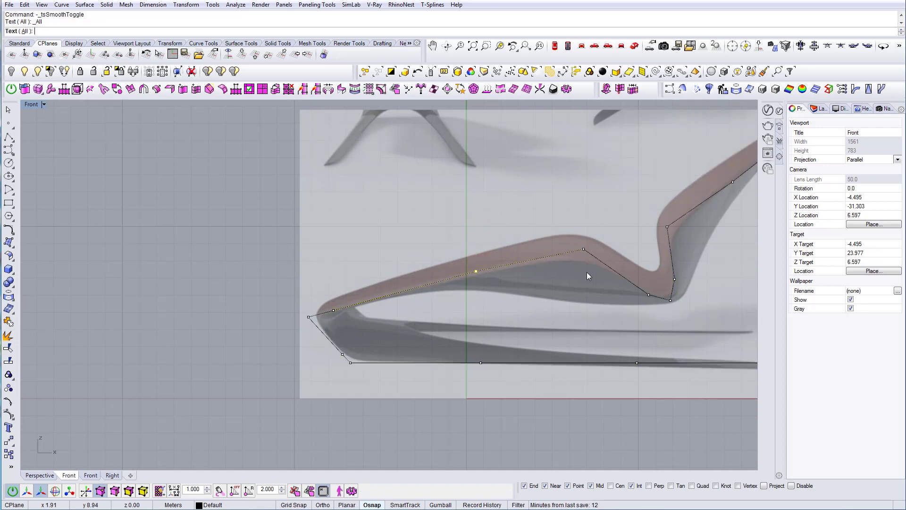
{"action": "right_click_drag", "start_coordinate": [663, 296], "coordinate": [480, 277]}
{"action": "scroll", "coordinate": [480, 277], "scroll_direction": "down", "scroll_amount": 6}
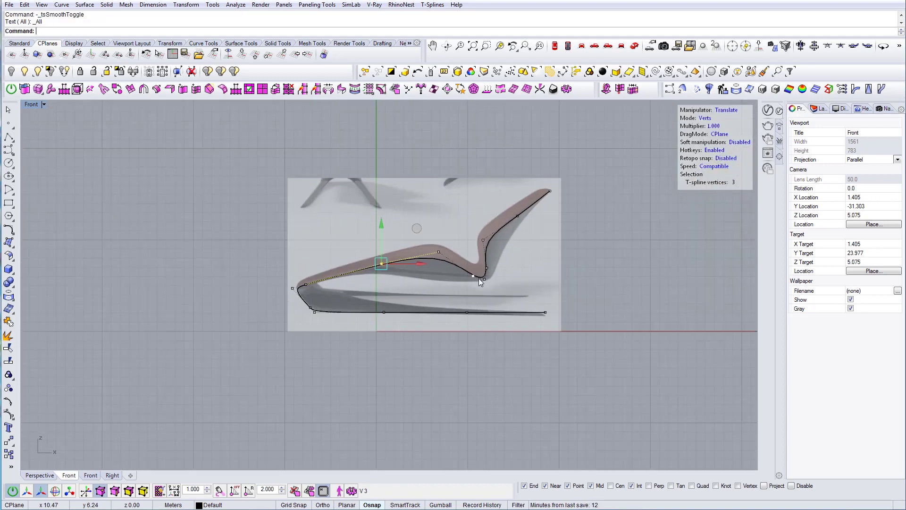
{"action": "left_click", "coordinate": [534, 294]}
Step: Switch to the Perspective view and set its construction plane to World Top
{"action": "left_click", "coordinate": [635, 45]}
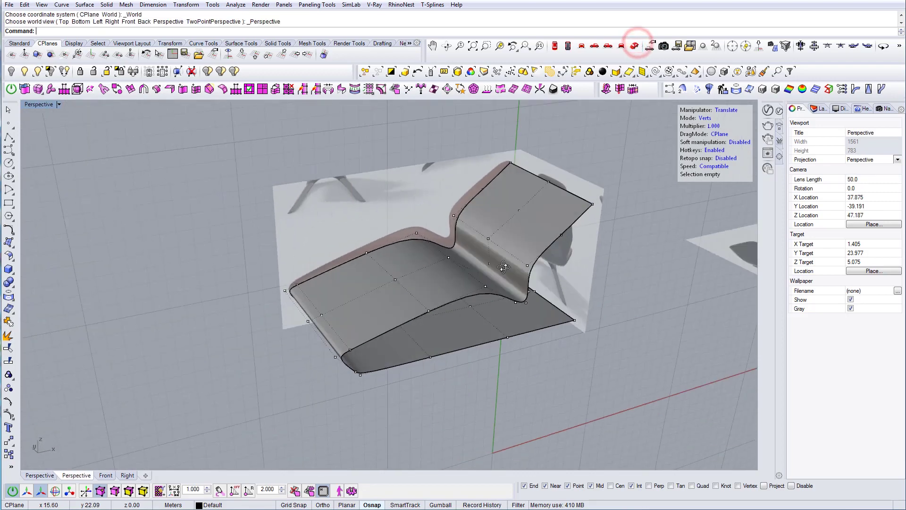
{"action": "left_click", "coordinate": [242, 54]}
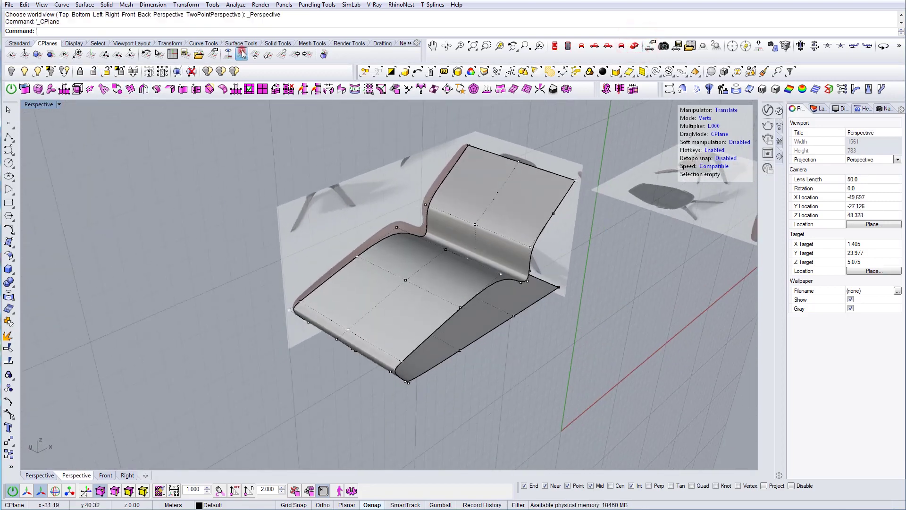
{"action": "right_click_drag", "start_coordinate": [469, 270], "coordinate": [324, 224]}
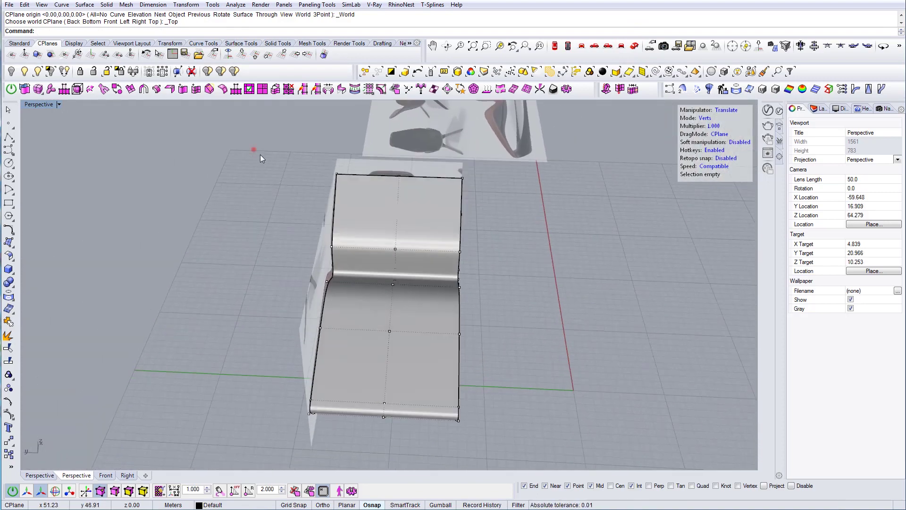
Step: Select all vertices of the lounge surface and scale them along Y into a much narrower strip
{"action": "left_click_drag", "start_coordinate": [262, 158], "coordinate": [407, 438]}
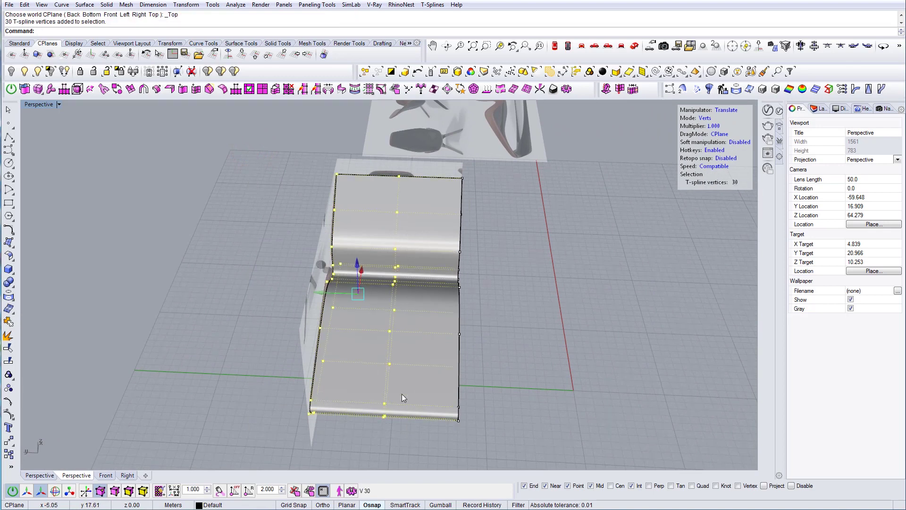
{"action": "right_click_drag", "start_coordinate": [403, 398], "coordinate": [381, 360], "text": "shift"}
{"action": "left_click_drag", "start_coordinate": [210, 132], "coordinate": [497, 434]}
{"action": "key", "text": "r"}
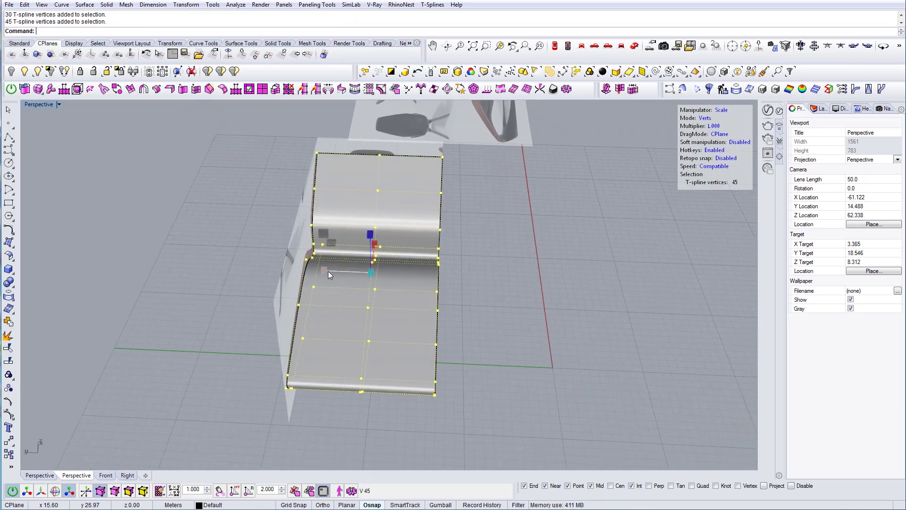
{"action": "left_click_drag", "start_coordinate": [328, 271], "coordinate": [354, 273]}
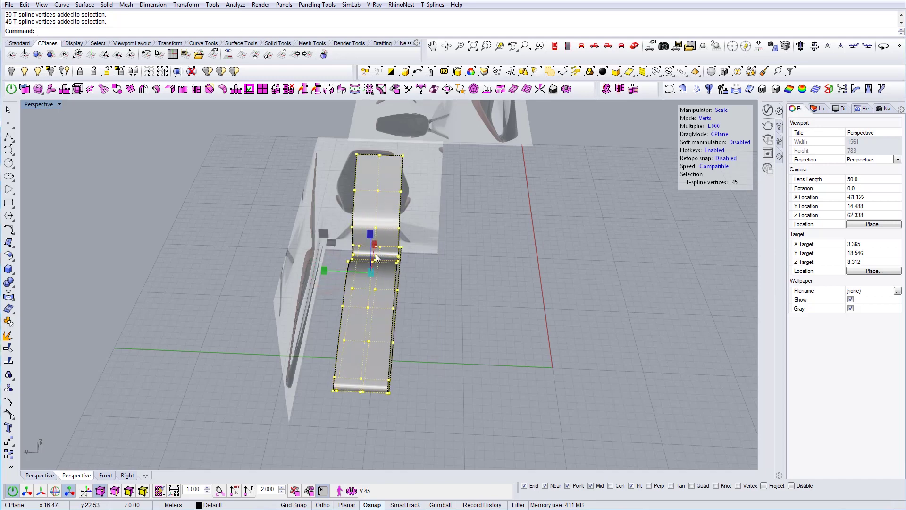
{"action": "right_click_drag", "start_coordinate": [354, 273], "coordinate": [385, 281]}
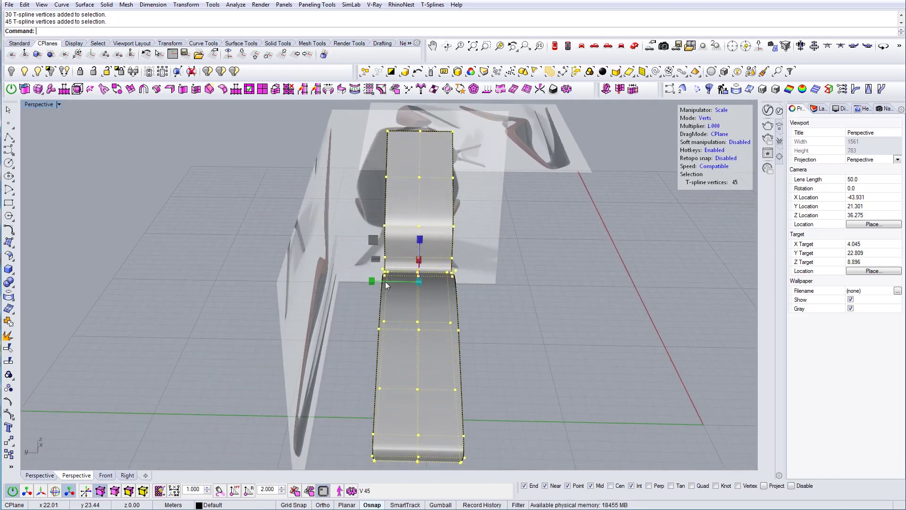
Step: Move the whole strip along Y in the Right view toward one half of the chair's back-view picture
{"action": "key", "text": "w"}
{"action": "mouse_move", "coordinate": [382, 280]}
{"action": "left_mouse_down"}
{"action": "mouse_move", "coordinate": [444, 282]}
{"action": "mouse_move", "coordinate": [385, 281]}
{"action": "left_mouse_up"}
{"action": "left_click", "coordinate": [596, 45]}
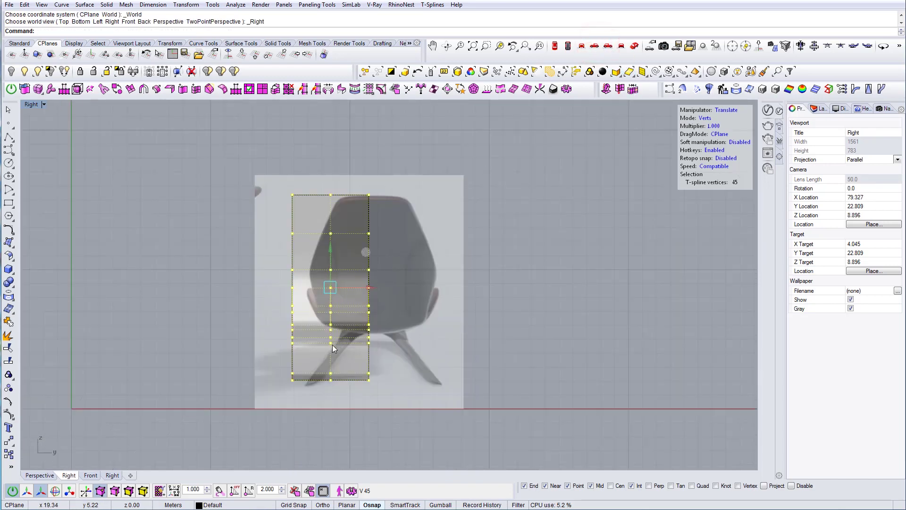
{"action": "scroll", "coordinate": [332, 344], "scroll_direction": "up", "scroll_amount": 3}
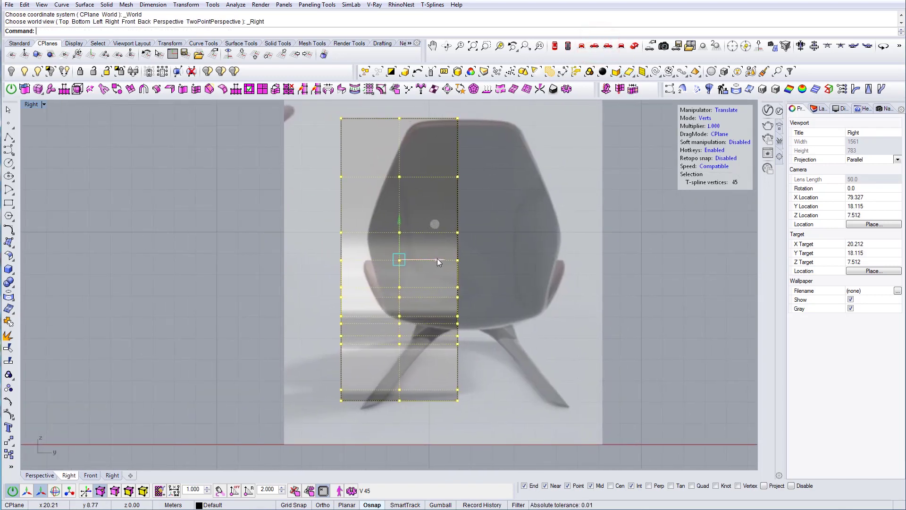
{"action": "mouse_move", "coordinate": [438, 259]}
{"action": "left_mouse_down"}
{"action": "mouse_move", "coordinate": [429, 257]}
{"action": "mouse_move", "coordinate": [444, 256]}
{"action": "left_mouse_up"}
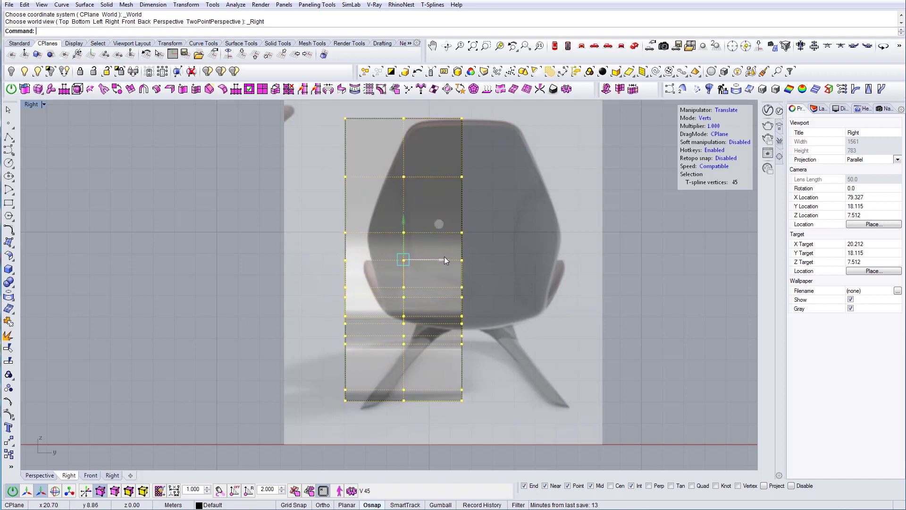
{"action": "right_click_drag", "start_coordinate": [405, 260], "coordinate": [421, 263]}
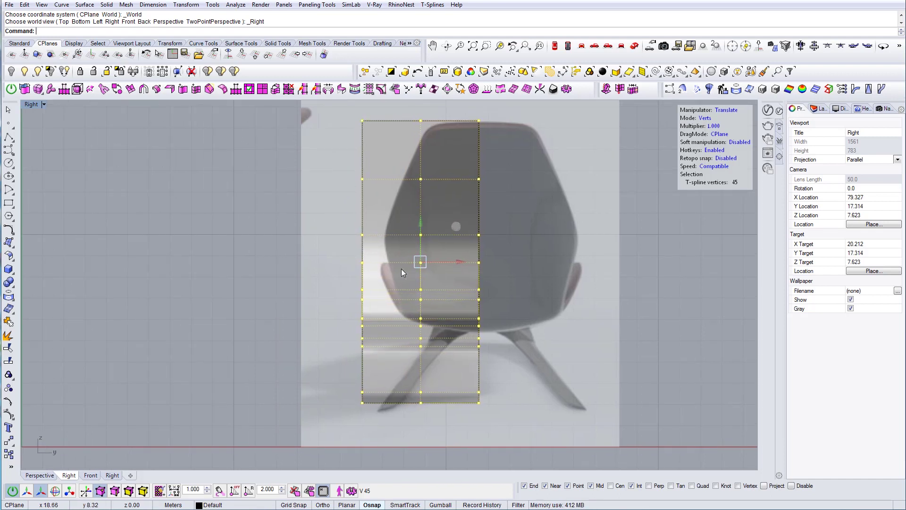
Step: Scale the strip's width and shift it so it spans from the chair's outer side to its centre line
{"action": "key", "text": "r"}
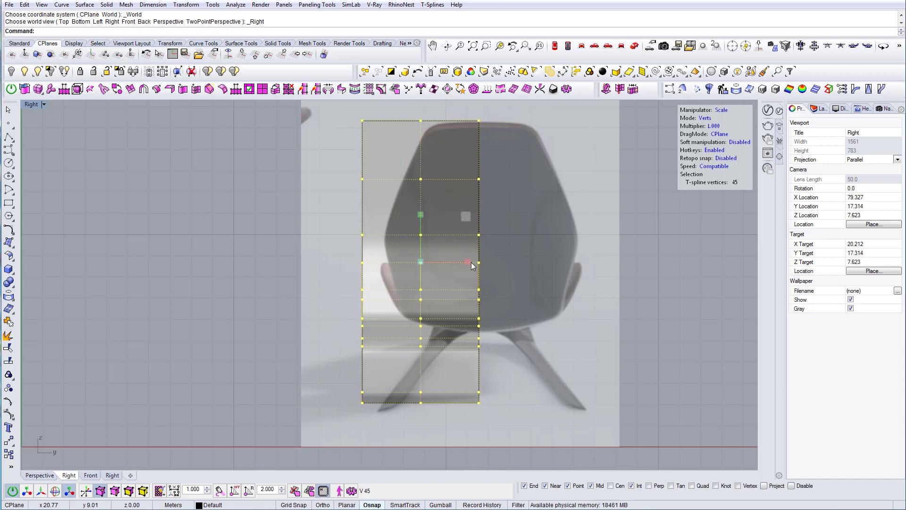
{"action": "mouse_move", "coordinate": [470, 262]}
{"action": "left_mouse_down"}
{"action": "mouse_move", "coordinate": [455, 263]}
{"action": "mouse_move", "coordinate": [487, 260]}
{"action": "mouse_move", "coordinate": [475, 263]}
{"action": "left_mouse_up"}
{"action": "key", "text": "w"}
{"action": "key", "text": "r"}
{"action": "key", "text": "w"}
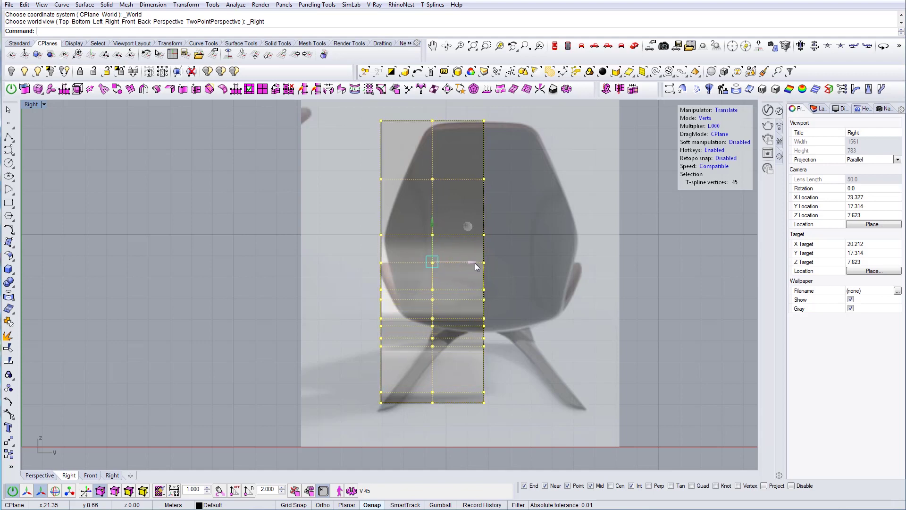
Step: Return to the Perspective view, reset the construction plane to World Top, and clear the vertex selection
{"action": "left_click", "coordinate": [638, 48]}
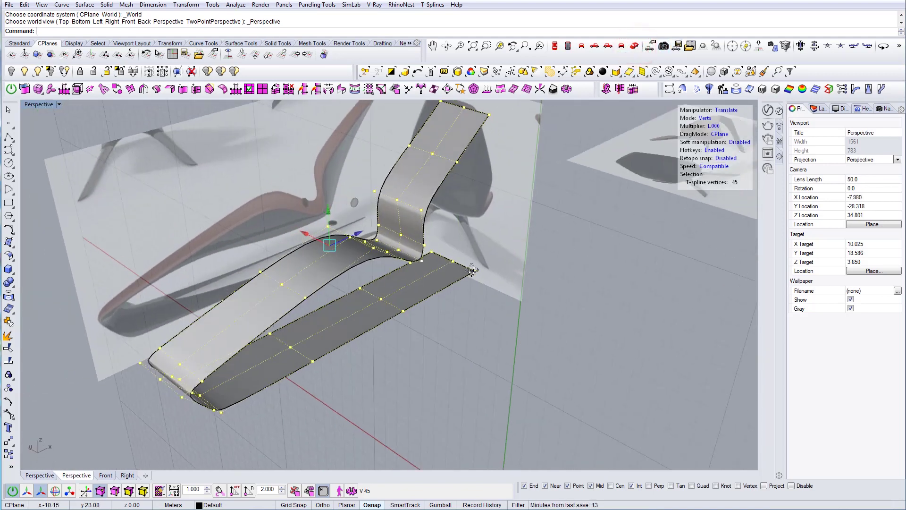
{"action": "right_click_drag", "start_coordinate": [479, 236], "coordinate": [471, 268]}
{"action": "left_click", "coordinate": [242, 53]}
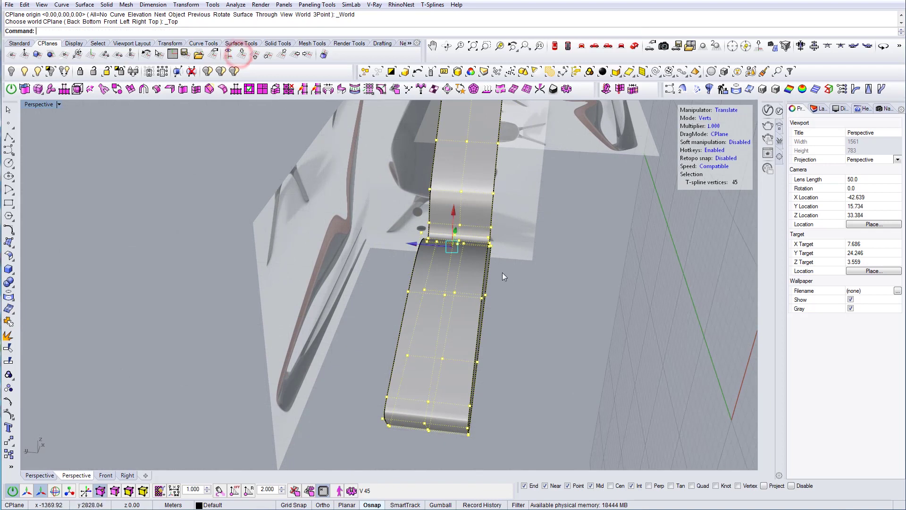
{"action": "right_click_drag", "start_coordinate": [544, 245], "coordinate": [539, 254]}
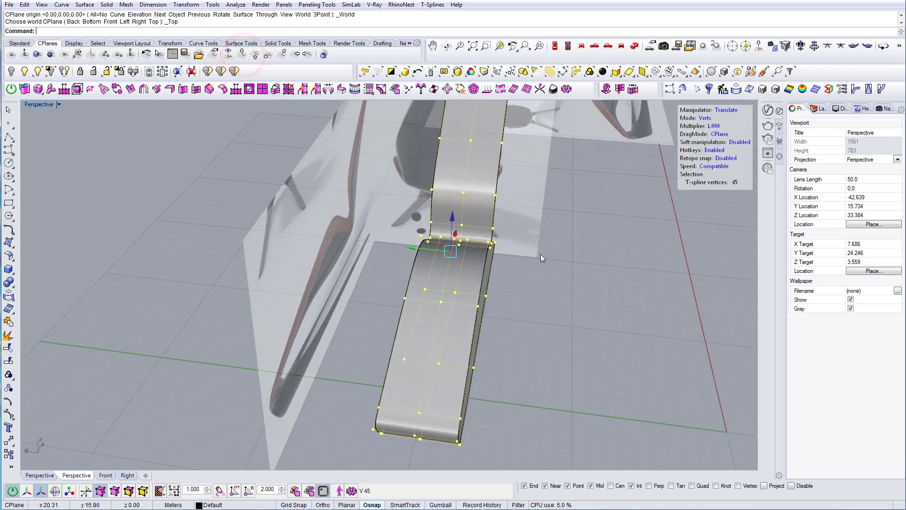
{"action": "left_click", "coordinate": [550, 253]}
{"action": "right_click_drag", "start_coordinate": [326, 228], "coordinate": [225, 222]}
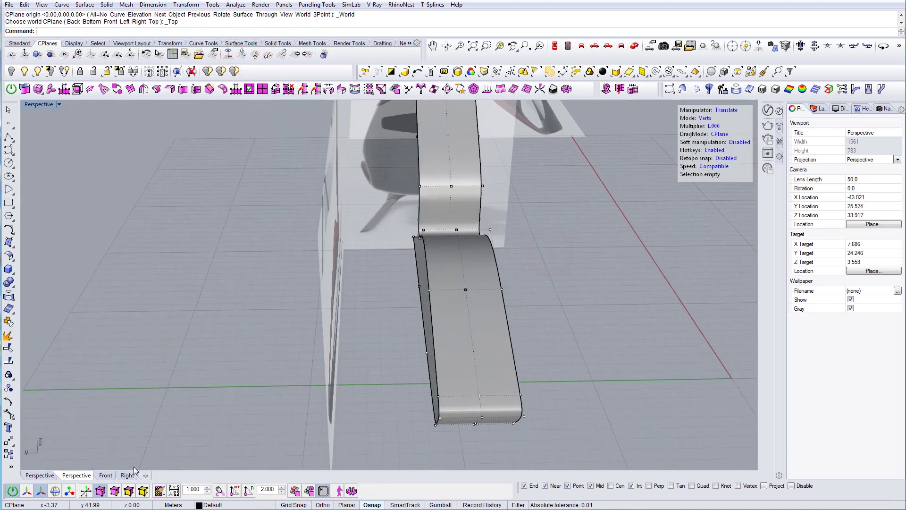
Step: Add axial T-Splines symmetry with Weld=Yes to the strip, placing the symmetry plane along its inner edge
{"action": "left_click", "coordinate": [486, 284]}
{"action": "right_click_drag", "start_coordinate": [400, 295], "coordinate": [236, 112]}
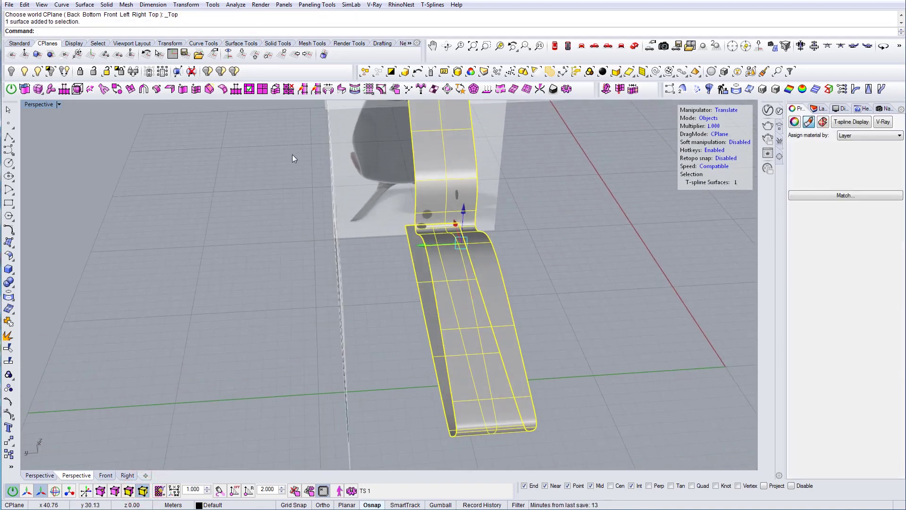
{"action": "right_click_drag", "start_coordinate": [253, 179], "coordinate": [188, 131]}
{"action": "left_click", "coordinate": [143, 89]}
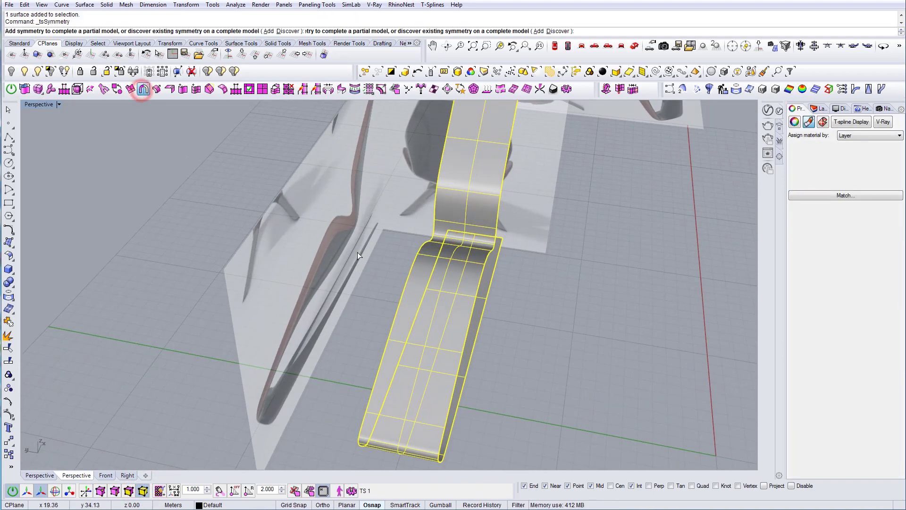
{"action": "right_click_drag", "start_coordinate": [375, 290], "coordinate": [250, 126]}
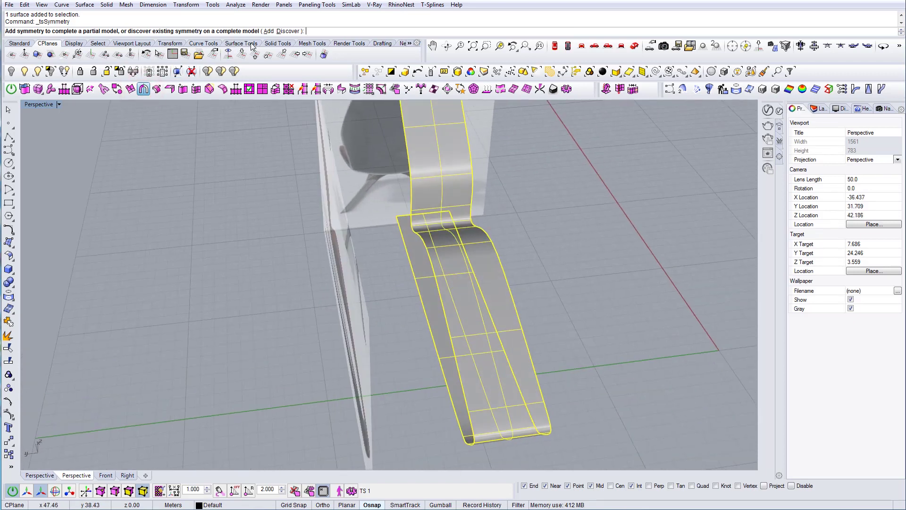
{"action": "left_click", "coordinate": [268, 31]}
{"action": "left_click", "coordinate": [96, 32]}
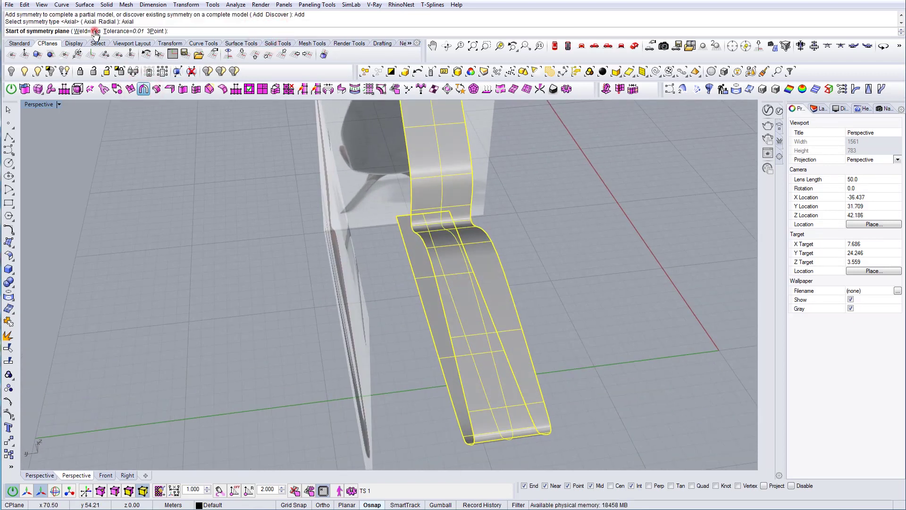
{"action": "left_click", "coordinate": [396, 218]}
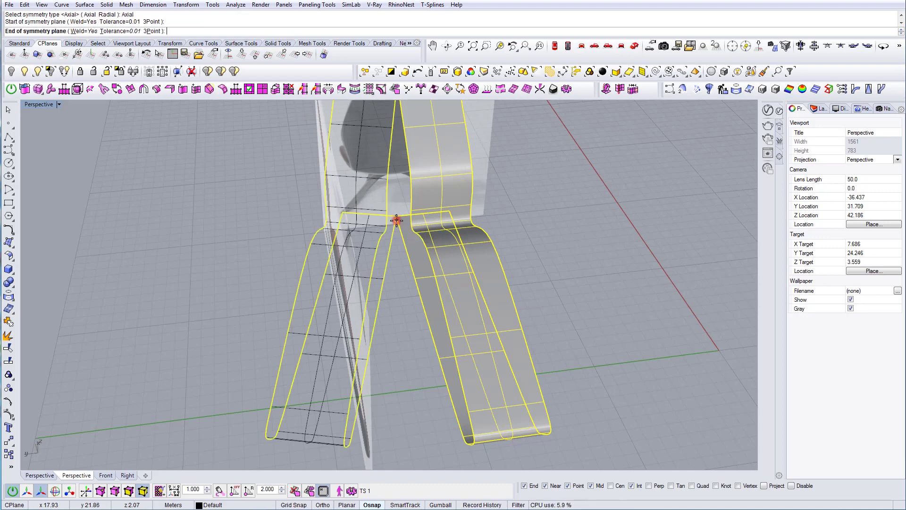
{"action": "left_click", "coordinate": [440, 360]}
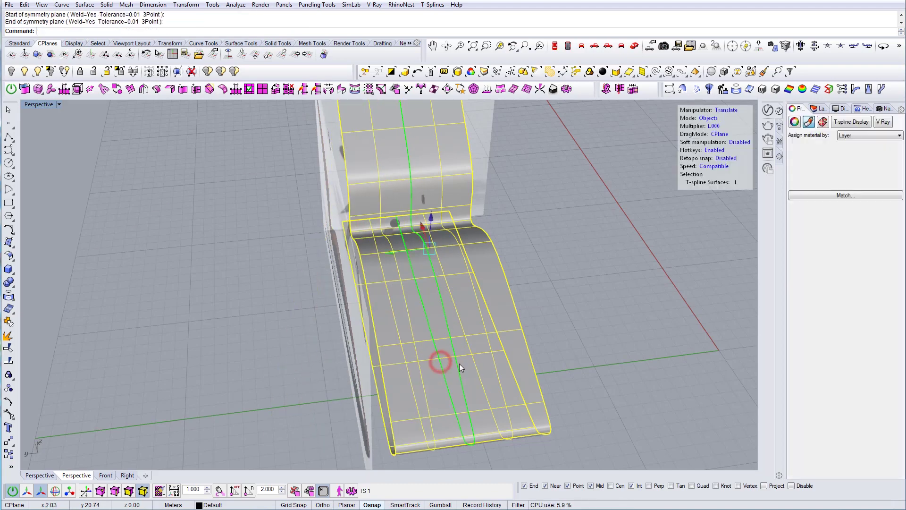
{"action": "right_click_drag", "start_coordinate": [460, 366], "coordinate": [404, 333]}
{"action": "left_click", "coordinate": [539, 327]}
{"action": "right_click_drag", "start_coordinate": [538, 327], "coordinate": [340, 250]}
Step: In the Right view, select the backrest's upper corner vertex in vertex mode and compare the outline in box and smooth display
{"action": "left_click", "coordinate": [453, 280]}
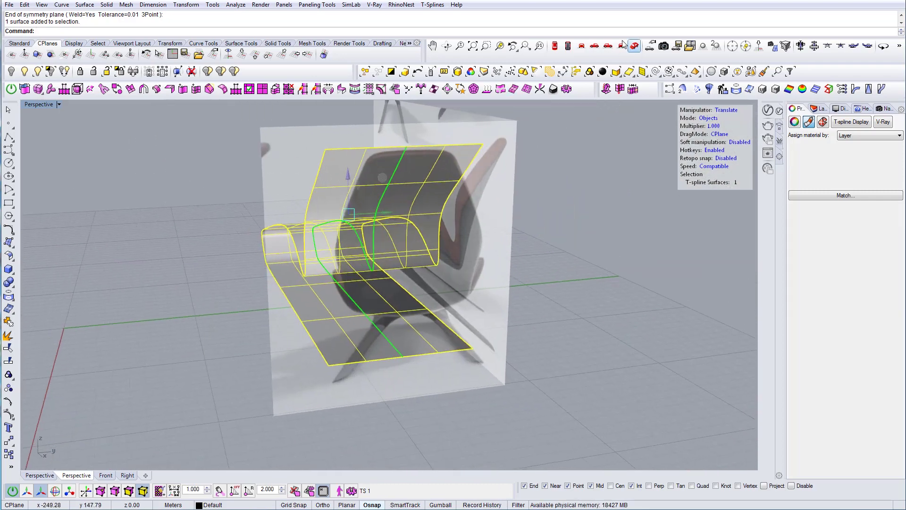
{"action": "left_click", "coordinate": [598, 44]}
{"action": "right_click_drag", "start_coordinate": [316, 160], "coordinate": [386, 199]}
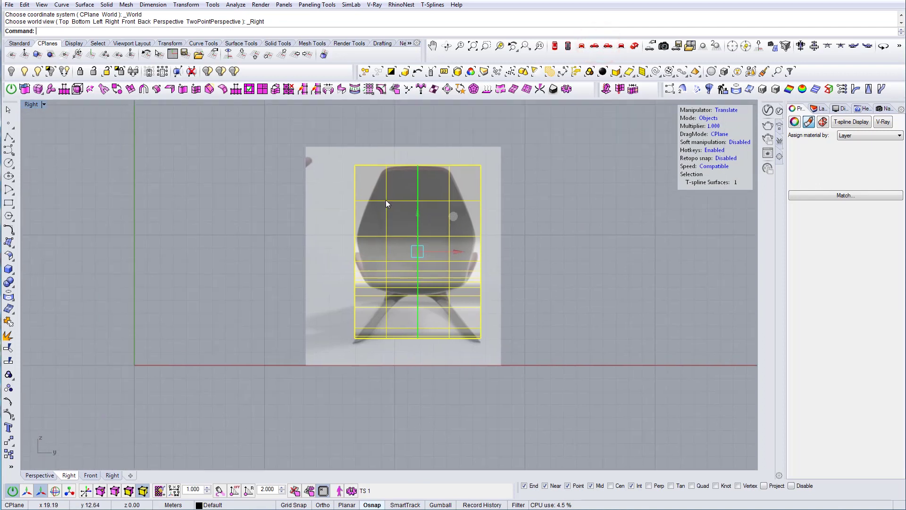
{"action": "key", "text": "a"}
{"action": "scroll", "coordinate": [377, 184], "scroll_direction": "up", "scroll_amount": 5}
{"action": "left_click_drag", "start_coordinate": [306, 121], "coordinate": [364, 171]}
{"action": "key", "text": "Tab"}
{"action": "key", "text": "Tab"}
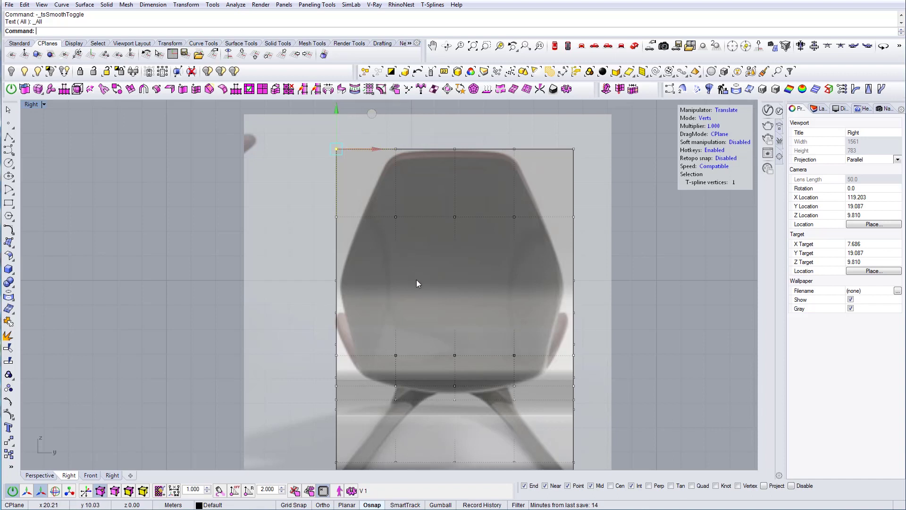
{"action": "scroll", "coordinate": [416, 279], "scroll_direction": "down", "scroll_amount": 1}
{"action": "scroll", "coordinate": [410, 231], "scroll_direction": "up", "scroll_amount": 1}
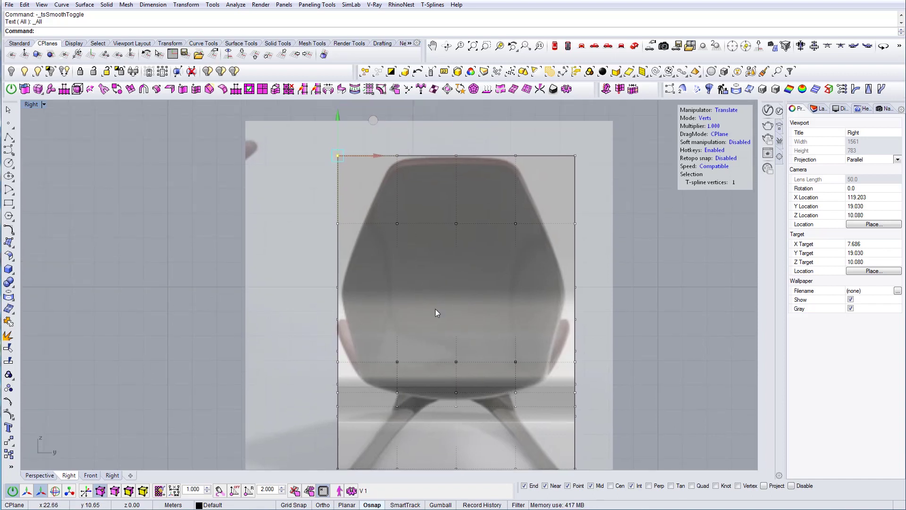
Step: In the Right view, move the backrest's upper corner vertex and the side vertex below it inward to match the back-view outline
{"action": "left_click", "coordinate": [635, 48]}
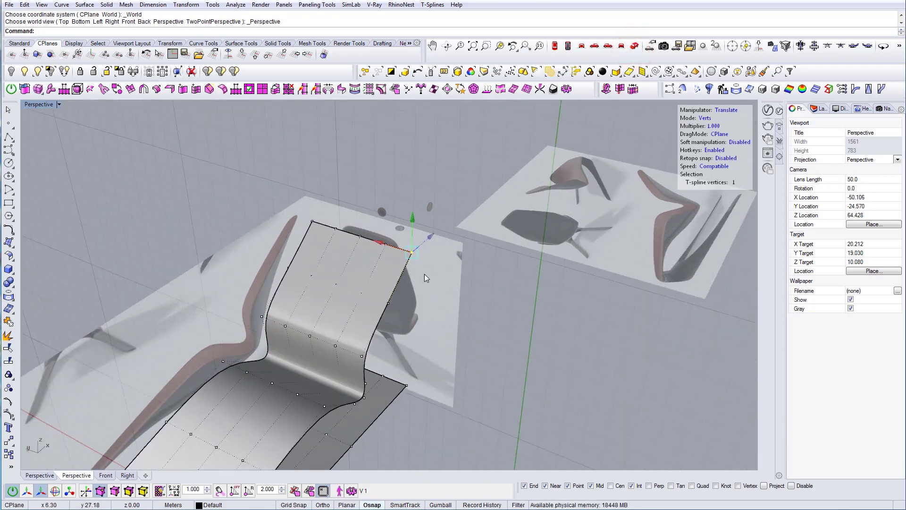
{"action": "right_click_drag", "start_coordinate": [424, 274], "coordinate": [302, 262]}
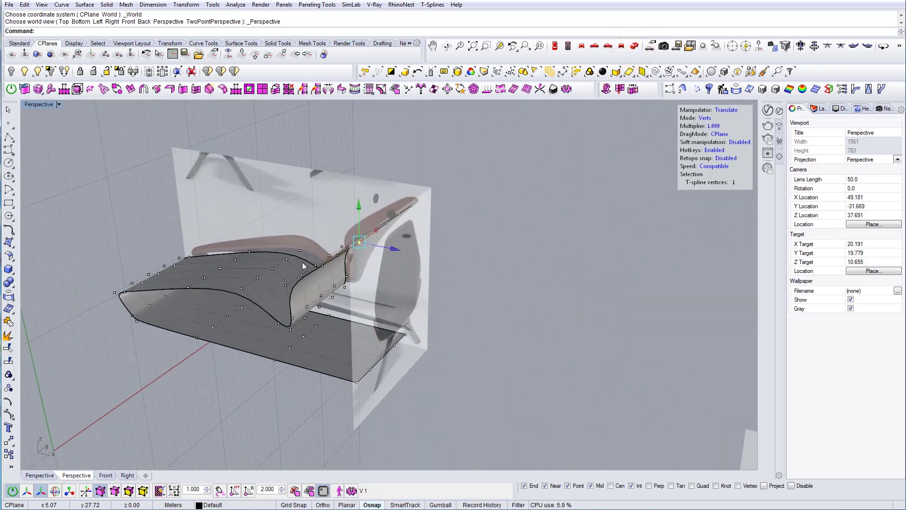
{"action": "left_click", "coordinate": [582, 46]}
{"action": "left_click", "coordinate": [596, 46]}
{"action": "scroll", "coordinate": [377, 212], "scroll_direction": "up", "scroll_amount": 5}
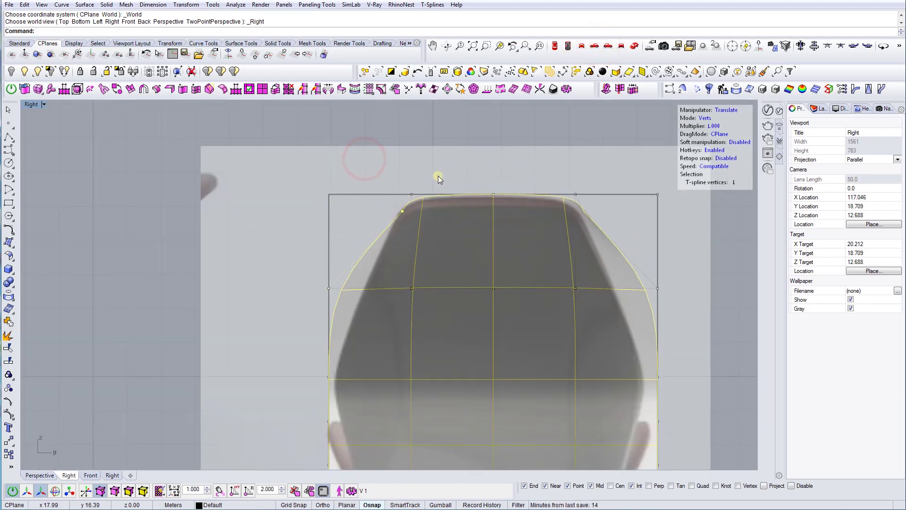
{"action": "left_click_drag", "start_coordinate": [438, 175], "coordinate": [432, 177]}
{"action": "left_click_drag", "start_coordinate": [308, 275], "coordinate": [330, 299]}
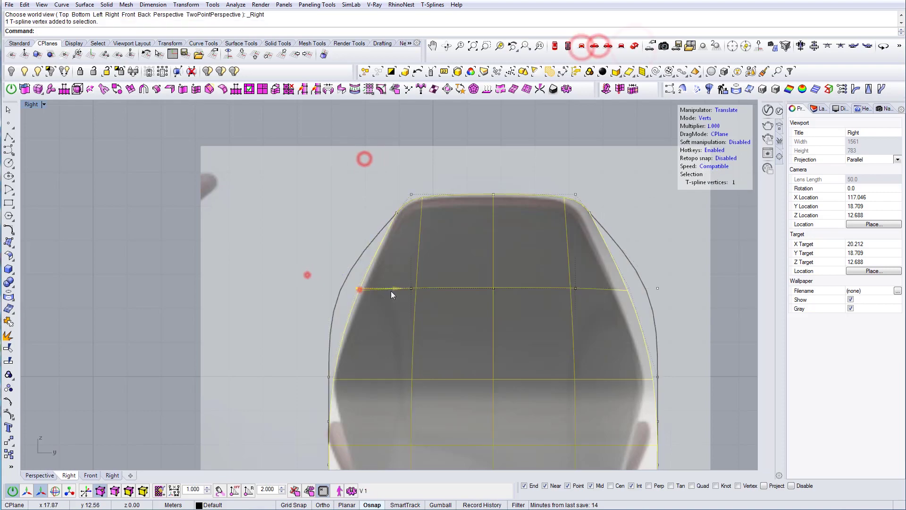
Step: Adjust the remaining side vertices of the backrest to follow the outline in the back-view picture
{"action": "right_click_drag", "start_coordinate": [425, 420], "coordinate": [425, 279]}
{"action": "scroll", "coordinate": [425, 198], "scroll_direction": "up", "scroll_amount": 6}
{"action": "left_click_drag", "start_coordinate": [320, 163], "coordinate": [371, 215]}
{"action": "left_click_drag", "start_coordinate": [378, 158], "coordinate": [428, 194]}
{"action": "scroll", "coordinate": [423, 132], "scroll_direction": "down", "scroll_amount": 9}
{"action": "left_click", "coordinate": [378, 307]}
Step: In edge mode, select the chair's whole outer side edge loop, raise it, and compare the profile in the Front view
{"action": "left_click", "coordinate": [632, 45]}
{"action": "mouse_move", "coordinate": [425, 284]}
{"action": "right_mouse_down"}
{"action": "mouse_move", "coordinate": [471, 273]}
{"action": "mouse_move", "coordinate": [459, 315]}
{"action": "mouse_move", "coordinate": [435, 276]}
{"action": "right_mouse_up"}
{"action": "scroll", "coordinate": [459, 316], "scroll_direction": "down", "scroll_amount": 4}
{"action": "left_click", "coordinate": [506, 261]}
{"action": "scroll", "coordinate": [506, 261], "scroll_direction": "up", "scroll_amount": 3}
{"action": "right_click_drag", "start_coordinate": [506, 261], "coordinate": [576, 299]}
{"action": "scroll", "coordinate": [472, 321], "scroll_direction": "down", "scroll_amount": 4}
{"action": "key", "text": "s"}
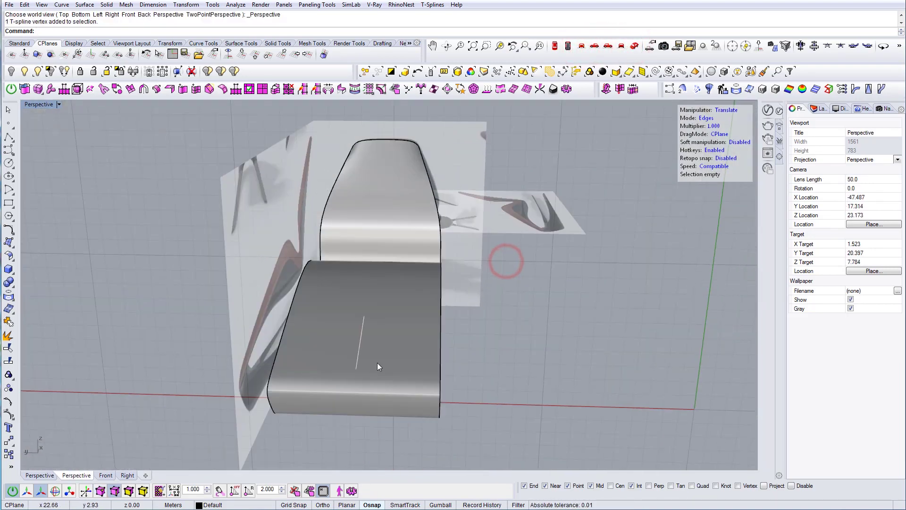
{"action": "double_click", "coordinate": [438, 326]}
{"action": "right_click_drag", "start_coordinate": [438, 325], "coordinate": [302, 274]}
{"action": "left_click_drag", "start_coordinate": [431, 267], "coordinate": [432, 240]}
{"action": "right_click_drag", "start_coordinate": [449, 234], "coordinate": [520, 255]}
{"action": "left_click", "coordinate": [582, 45]}
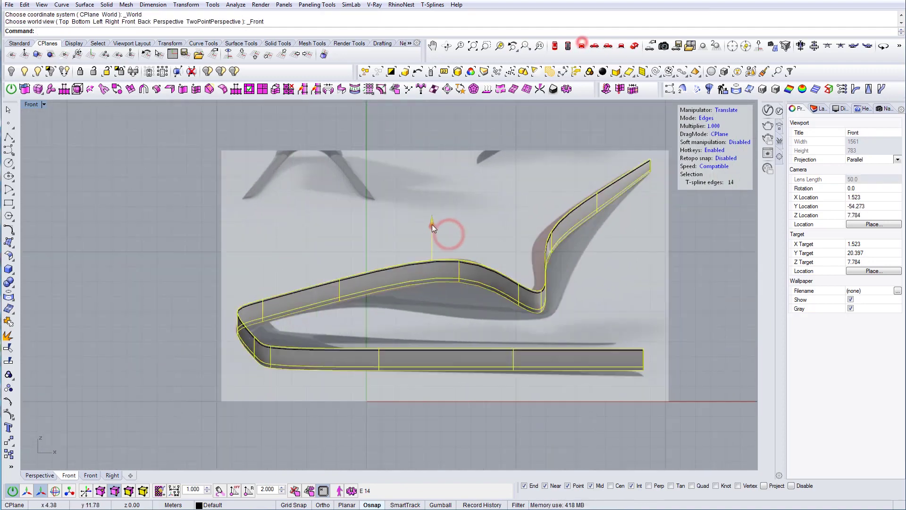
Step: Undo the last change and slightly lower a single vertex on the chair's raised side in vertex mode
{"action": "key", "text": "a"}
{"action": "right_click_drag", "start_coordinate": [432, 224], "coordinate": [443, 246]}
{"action": "left_click", "coordinate": [633, 46]}
{"action": "key", "text": "Escape"}
{"action": "right_click_drag", "start_coordinate": [465, 364], "coordinate": [398, 421]}
{"action": "key", "text": "ctrl+z"}
{"action": "scroll", "coordinate": [399, 421], "scroll_direction": "up", "scroll_amount": 4}
{"action": "right_click_drag", "start_coordinate": [399, 420], "coordinate": [301, 339]}
{"action": "scroll", "coordinate": [302, 339], "scroll_direction": "down", "scroll_amount": 2}
{"action": "right_click_drag", "start_coordinate": [390, 378], "coordinate": [465, 378]}
{"action": "right_click_drag", "start_coordinate": [439, 182], "coordinate": [283, 208]}
{"action": "right_click_drag", "start_coordinate": [360, 156], "coordinate": [417, 283]}
{"action": "key", "text": "a"}
{"action": "left_click", "coordinate": [476, 151]}
{"action": "left_click_drag", "start_coordinate": [482, 120], "coordinate": [482, 129]}
{"action": "right_click_drag", "start_coordinate": [406, 303], "coordinate": [330, 271]}
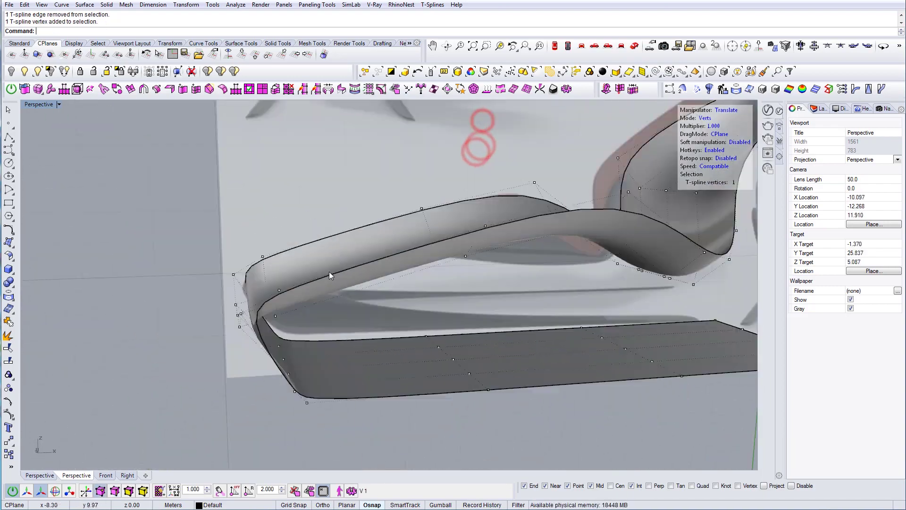
Step: Adjust the outer vertices at the seat's front bend vertically, checking the shape in smooth and box display
{"action": "key", "text": "b"}
{"action": "left_click", "coordinate": [250, 249]}
{"action": "left_click_drag", "start_coordinate": [255, 219], "coordinate": [254, 226]}
{"action": "left_click", "coordinate": [267, 265]}
{"action": "key", "text": "b"}
{"action": "key", "text": "b"}
{"action": "right_click_drag", "start_coordinate": [269, 238], "coordinate": [415, 279]}
{"action": "key", "text": "Tab"}
{"action": "key", "text": "Tab"}
{"action": "left_click", "coordinate": [585, 222], "text": "shift"}
{"action": "left_click", "coordinate": [584, 261], "text": "shift"}
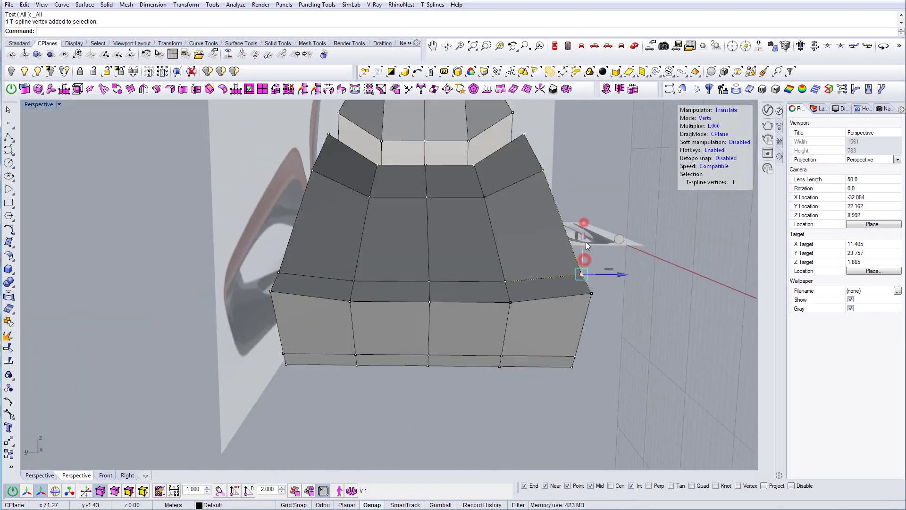
Step: Select the row of vertices across the middle of the seat and reset the construction plane to World Top
{"action": "right_click_drag", "start_coordinate": [585, 242], "coordinate": [364, 196]}
{"action": "left_click", "coordinate": [425, 165], "text": "shift"}
{"action": "left_click", "coordinate": [426, 186], "text": "shift"}
{"action": "left_click", "coordinate": [618, 45]}
{"action": "left_click", "coordinate": [635, 46]}
{"action": "left_click", "coordinate": [241, 54]}
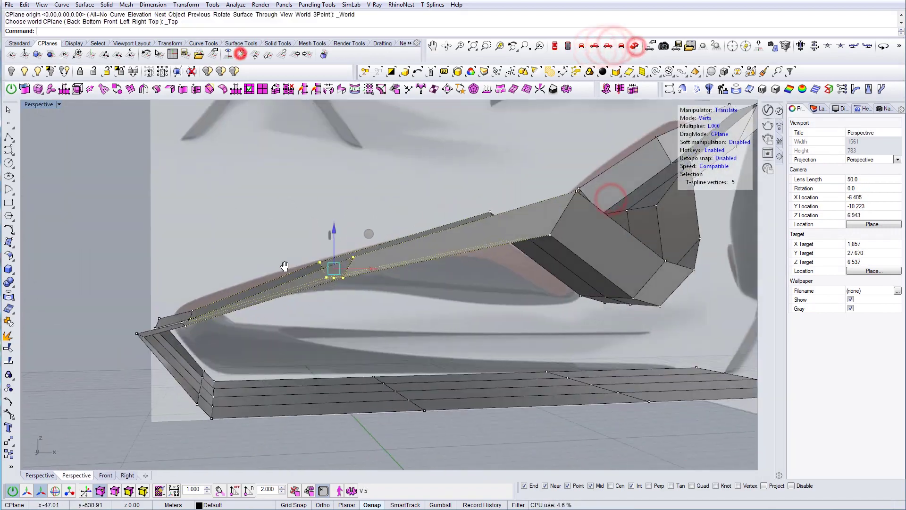
{"action": "right_click_drag", "start_coordinate": [285, 265], "coordinate": [403, 204]}
Step: Adjust the backrest's side vertices above the seat bend, comparing box and smooth display
{"action": "left_click", "coordinate": [403, 204]}
{"action": "left_click", "coordinate": [531, 205]}
{"action": "key", "text": "Tab"}
{"action": "left_click_drag", "start_coordinate": [539, 168], "coordinate": [532, 170]}
{"action": "right_click_drag", "start_coordinate": [533, 170], "coordinate": [354, 249], "text": "shift"}
{"action": "left_click", "coordinate": [354, 248]}
{"action": "left_click", "coordinate": [537, 179]}
{"action": "right_click_drag", "start_coordinate": [388, 220], "coordinate": [321, 247]}
{"action": "left_click", "coordinate": [537, 146]}
{"action": "left_click", "coordinate": [538, 218]}
{"action": "right_click_drag", "start_coordinate": [368, 227], "coordinate": [450, 249]}
{"action": "key", "text": "Tab"}
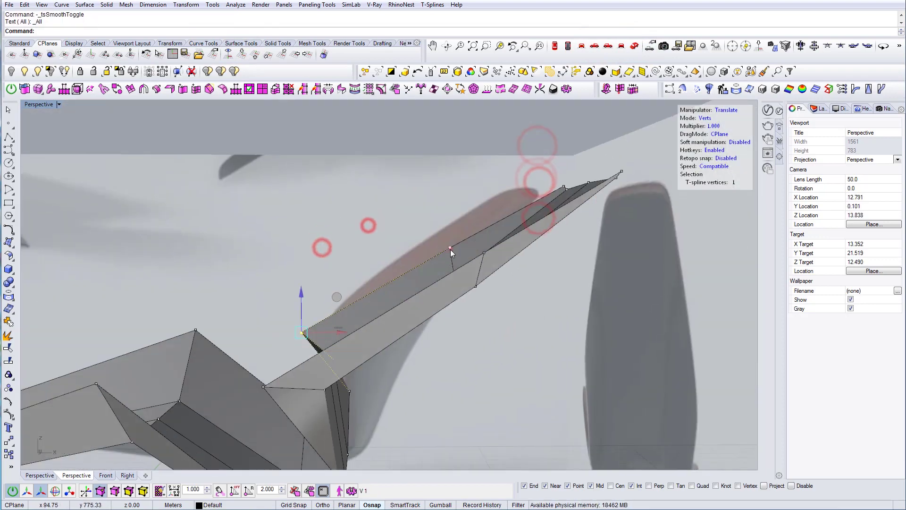
Step: In the Back view, move the vertices at the bend between seat and backrest to follow the picture's side profile
{"action": "left_click", "coordinate": [451, 250]}
{"action": "left_click", "coordinate": [595, 46]}
{"action": "left_click", "coordinate": [617, 45]}
{"action": "key", "text": "Tab"}
{"action": "left_click", "coordinate": [443, 380]}
{"action": "left_click_drag", "start_coordinate": [477, 348], "coordinate": [497, 343]}
{"action": "key", "text": "Tab"}
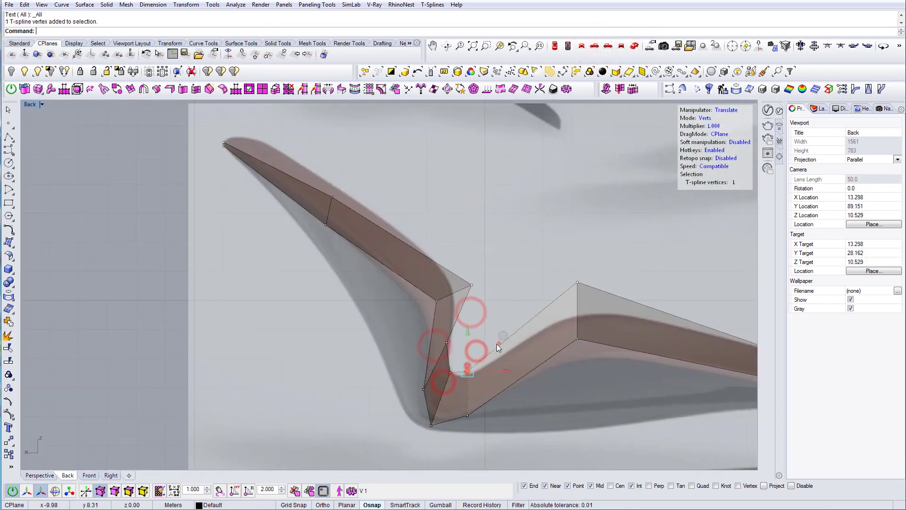
{"action": "right_click_drag", "start_coordinate": [607, 249], "coordinate": [564, 260]}
{"action": "key", "text": "Tab"}
{"action": "left_click", "coordinate": [433, 377]}
{"action": "left_click_drag", "start_coordinate": [467, 344], "coordinate": [469, 352]}
{"action": "key", "text": "Tab"}
{"action": "scroll", "coordinate": [460, 345], "scroll_direction": "down", "scroll_amount": 6}
Step: Fit the vertex at the seat's front end to the side profile in the picture
{"action": "right_click_drag", "start_coordinate": [526, 358], "coordinate": [424, 327]}
{"action": "left_click_drag", "start_coordinate": [607, 380], "coordinate": [638, 344]}
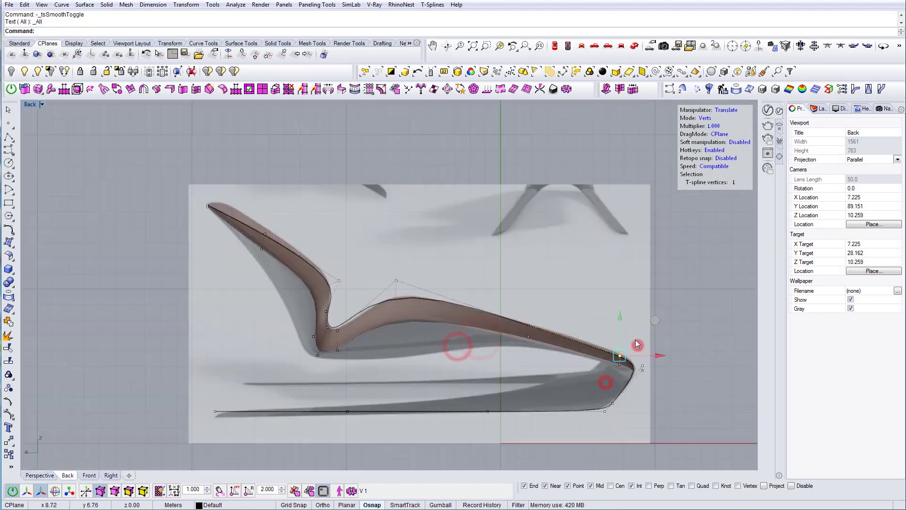
{"action": "scroll", "coordinate": [702, 333], "scroll_direction": "down", "scroll_amount": 2}
{"action": "key", "text": "Tab"}
Step: In edge mode, select the backrest's top edges and extrude them into a narrow lip
{"action": "left_click", "coordinate": [633, 46]}
{"action": "right_click_drag", "start_coordinate": [590, 208], "coordinate": [512, 240]}
{"action": "key", "text": "s"}
{"action": "left_click_drag", "start_coordinate": [421, 273], "coordinate": [455, 350]}
{"action": "right_click_drag", "start_coordinate": [456, 350], "coordinate": [443, 243]}
{"action": "left_click_drag", "start_coordinate": [457, 198], "coordinate": [470, 203], "text": "alt"}
{"action": "left_click", "coordinate": [399, 162]}
{"action": "right_click_drag", "start_coordinate": [425, 189], "coordinate": [468, 217]}
Step: Select the row of vertices along the backrest's top lip and try to reposition it in the Back view
{"action": "scroll", "coordinate": [470, 216], "scroll_direction": "up", "scroll_amount": 6}
{"action": "key", "text": "Tab"}
{"action": "key", "text": "Tab"}
{"action": "key", "text": "a"}
{"action": "right_click_drag", "start_coordinate": [389, 267], "coordinate": [543, 325]}
{"action": "left_click", "coordinate": [568, 338], "text": "shift"}
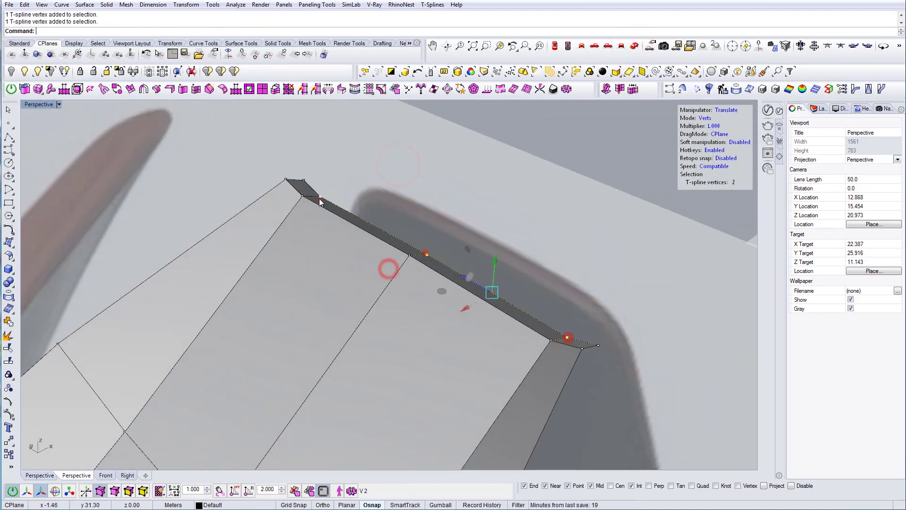
{"action": "left_click", "coordinate": [320, 197], "text": "shift"}
{"action": "key", "text": "Tab"}
{"action": "right_click_drag", "start_coordinate": [427, 253], "coordinate": [377, 222]}
{"action": "left_click", "coordinate": [596, 44]}
{"action": "left_click", "coordinate": [618, 46]}
{"action": "left_click_drag", "start_coordinate": [317, 168], "coordinate": [327, 188]}
{"action": "right_click_drag", "start_coordinate": [356, 144], "coordinate": [295, 137]}
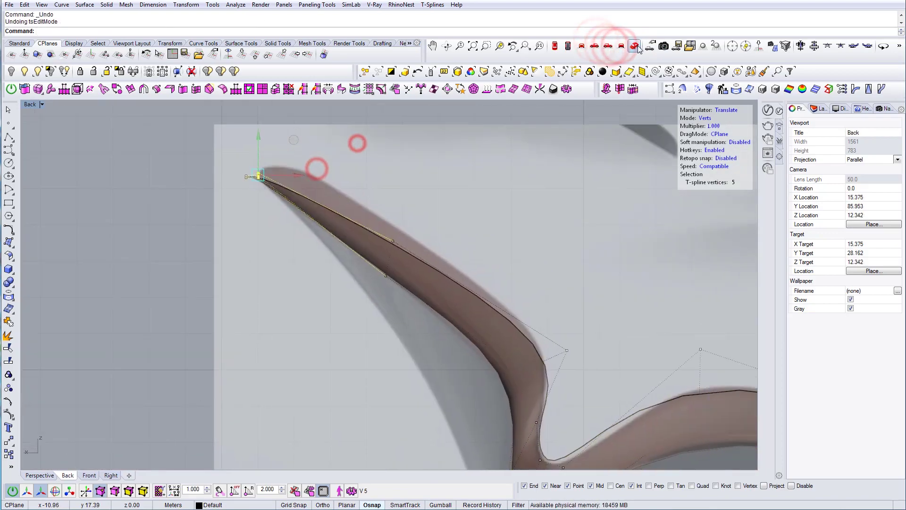
Step: Delete the central faces of the base behind its front section, leaving one leg strip along each side
{"action": "left_click", "coordinate": [634, 46]}
{"action": "key", "text": "s"}
{"action": "left_click", "coordinate": [489, 276]}
{"action": "key", "text": "Delete"}
{"action": "key", "text": "Tab"}
{"action": "right_click_drag", "start_coordinate": [390, 310], "coordinate": [331, 310]}
Step: Weld the leg strip's inner vertex to the central vertex at the start of the base's opening
{"action": "left_click", "coordinate": [303, 88]}
{"action": "left_click", "coordinate": [255, 326]}
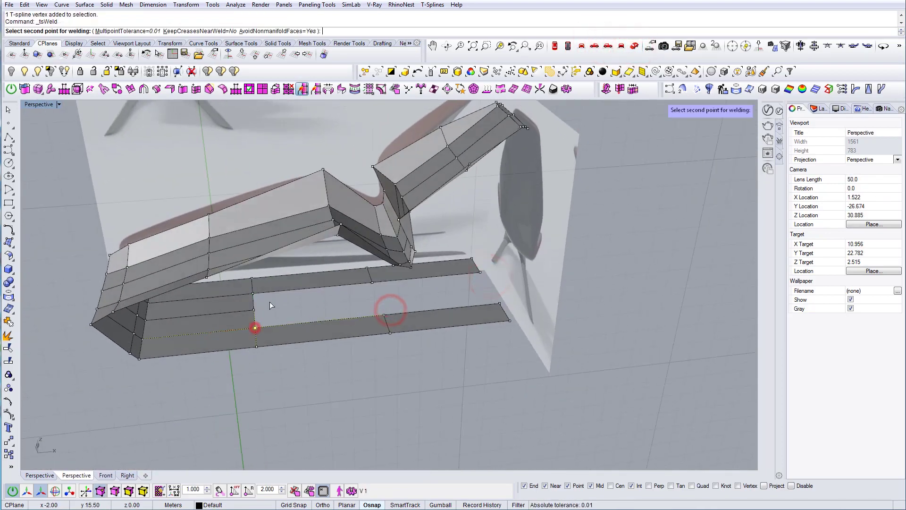
{"action": "left_click", "coordinate": [255, 310]}
{"action": "key", "text": "Tab"}
{"action": "key", "text": "Tab"}
Step: Move the inner vertices of the legs outward so the legs taper toward their rear ends
{"action": "scroll", "coordinate": [151, 317], "scroll_direction": "up", "scroll_amount": 4}
{"action": "left_click", "coordinate": [309, 293]}
{"action": "right_click_drag", "start_coordinate": [278, 293], "coordinate": [257, 302]}
{"action": "left_click", "coordinate": [473, 228]}
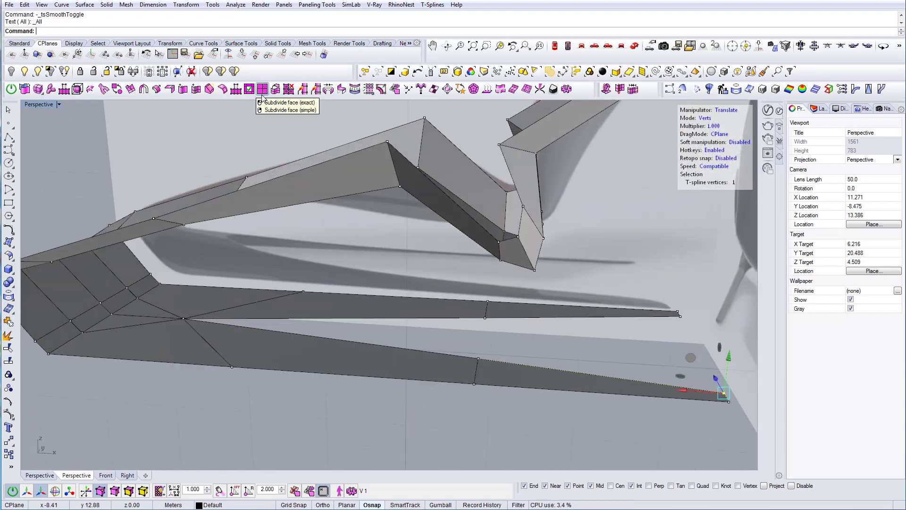
Step: Refine the vertices around the split between the two legs, comparing box and smooth display
{"action": "key", "text": "Tab"}
{"action": "right_click_drag", "start_coordinate": [344, 273], "coordinate": [253, 287]}
{"action": "key", "text": "Tab"}
{"action": "left_click", "coordinate": [313, 335]}
{"action": "key", "text": "Tab"}
{"action": "right_click_drag", "start_coordinate": [265, 334], "coordinate": [453, 246]}
{"action": "left_click", "coordinate": [343, 307]}
{"action": "key", "text": "Tab"}
{"action": "key", "text": "Tab"}
{"action": "key", "text": "Tab"}
Step: Adjust the side vertices at the junction of backrest and seat sideways and check the smooth shape
{"action": "left_click", "coordinate": [377, 202]}
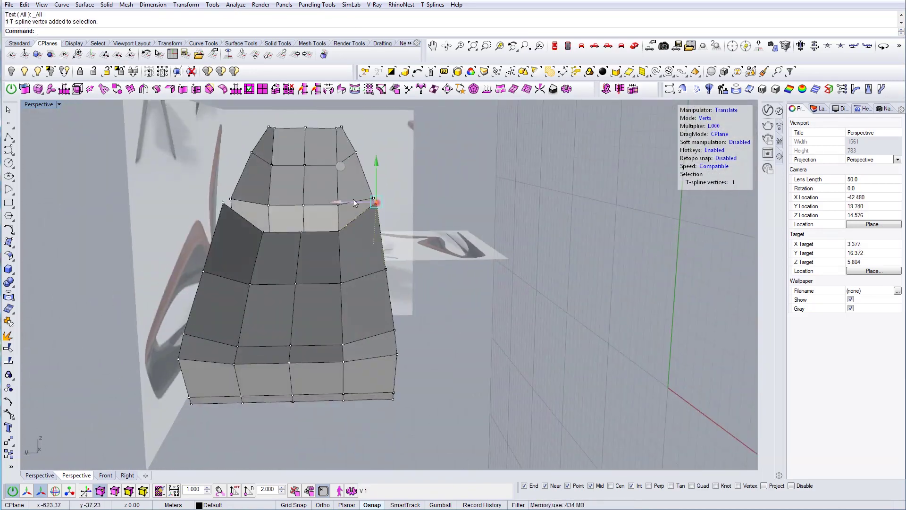
{"action": "left_click_drag", "start_coordinate": [348, 201], "coordinate": [359, 201]}
{"action": "left_click", "coordinate": [385, 269]}
{"action": "key", "text": "Tab"}
{"action": "right_click_drag", "start_coordinate": [488, 299], "coordinate": [324, 190]}
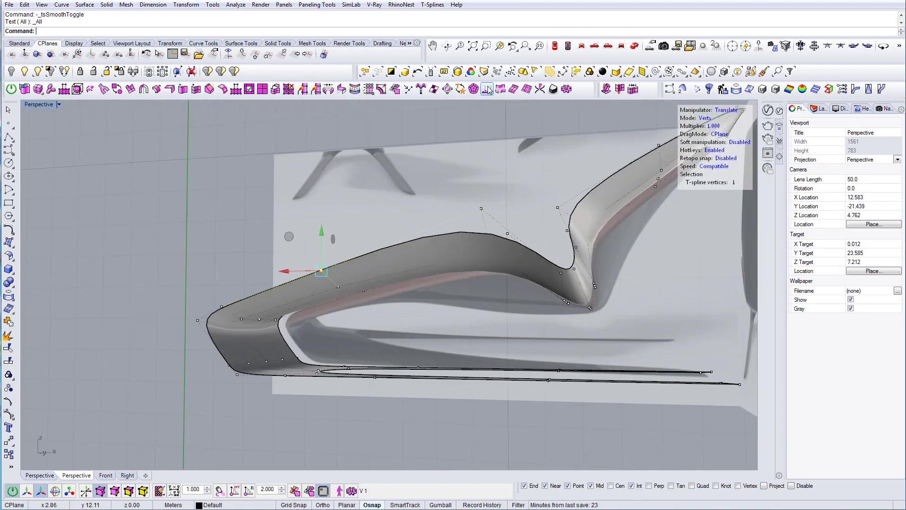
Step: Thicken the chair's T-spline surface and show its front bend in box display
{"action": "left_click", "coordinate": [446, 297]}
{"action": "scroll", "coordinate": [294, 344], "scroll_direction": "up", "scroll_amount": 6}
{"action": "key", "text": "Tab"}
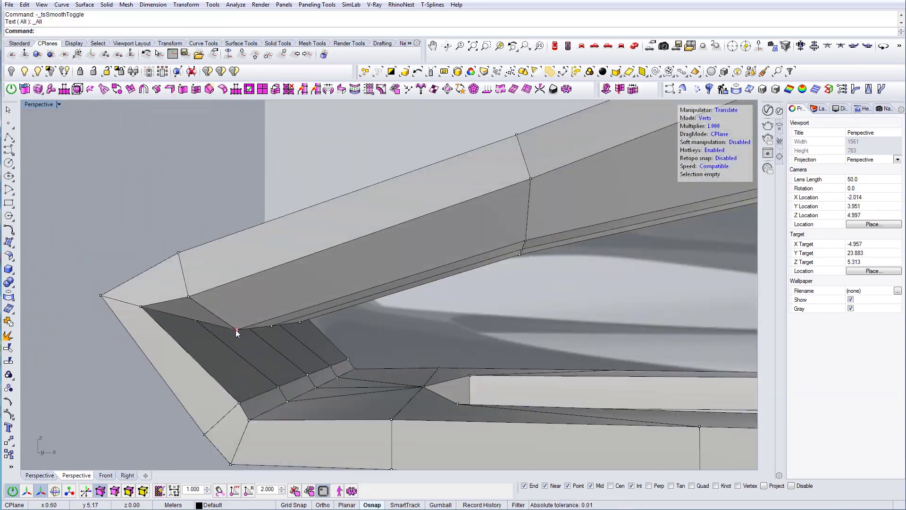
Step: Adjust the vertices on the inner side of the front bend and compare its box and smooth shapes
{"action": "left_click", "coordinate": [236, 329]}
{"action": "right_click_drag", "start_coordinate": [236, 329], "coordinate": [235, 285]}
{"action": "left_click_drag", "start_coordinate": [209, 272], "coordinate": [221, 264]}
{"action": "right_click_drag", "start_coordinate": [239, 285], "coordinate": [332, 307]}
{"action": "key", "text": "Tab"}
{"action": "right_click_drag", "start_coordinate": [273, 324], "coordinate": [405, 257]}
Step: Weld the neighbouring vertex pairs on the inner side of the front bend and check the result in smooth display
{"action": "left_click", "coordinate": [194, 314]}
{"action": "left_click", "coordinate": [304, 89]}
{"action": "left_click", "coordinate": [233, 314]}
{"action": "left_click", "coordinate": [306, 90]}
{"action": "left_click", "coordinate": [274, 312]}
{"action": "scroll", "coordinate": [221, 281], "scroll_direction": "down", "scroll_amount": 6}
{"action": "scroll", "coordinate": [315, 288], "scroll_direction": "up", "scroll_amount": 12}
{"action": "right_click_drag", "start_coordinate": [317, 308], "coordinate": [331, 302]}
{"action": "left_click", "coordinate": [307, 273]}
{"action": "left_click", "coordinate": [303, 89]}
{"action": "left_click", "coordinate": [292, 287]}
{"action": "scroll", "coordinate": [417, 327], "scroll_direction": "down", "scroll_amount": 3}
{"action": "key", "text": "Tab"}
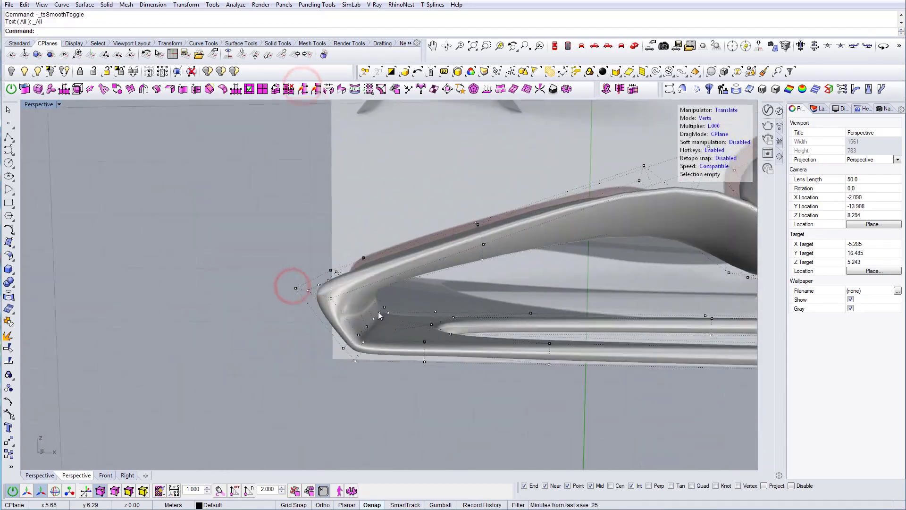
Step: Align the upper inner vertices of the front bend in the Back view in box display
{"action": "key", "text": "Tab"}
{"action": "scroll", "coordinate": [330, 281], "scroll_direction": "up", "scroll_amount": 6}
{"action": "left_click", "coordinate": [318, 277]}
{"action": "right_click_drag", "start_coordinate": [395, 318], "coordinate": [393, 278]}
{"action": "left_click", "coordinate": [596, 45]}
{"action": "left_click", "coordinate": [618, 45]}
{"action": "left_click", "coordinate": [423, 316]}
{"action": "scroll", "coordinate": [482, 304], "scroll_direction": "down", "scroll_amount": 2}
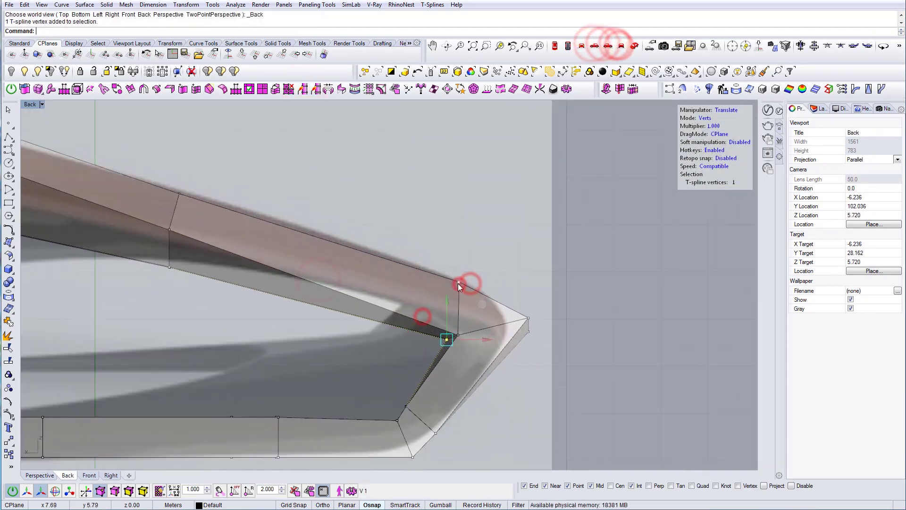
{"action": "right_click_drag", "start_coordinate": [458, 283], "coordinate": [500, 261]}
{"action": "left_click", "coordinate": [458, 321]}
{"action": "left_click_drag", "start_coordinate": [337, 312], "coordinate": [523, 283]}
{"action": "key", "text": "Tab"}
{"action": "key", "text": "Tab"}
Step: Move the lower inner vertices of the front bend and the upper leg vertices to follow the leg outline in the reference
{"action": "right_click_drag", "start_coordinate": [452, 333], "coordinate": [461, 316]}
{"action": "left_click_drag", "start_coordinate": [449, 342], "coordinate": [472, 378]}
{"action": "left_click_drag", "start_coordinate": [492, 327], "coordinate": [498, 303]}
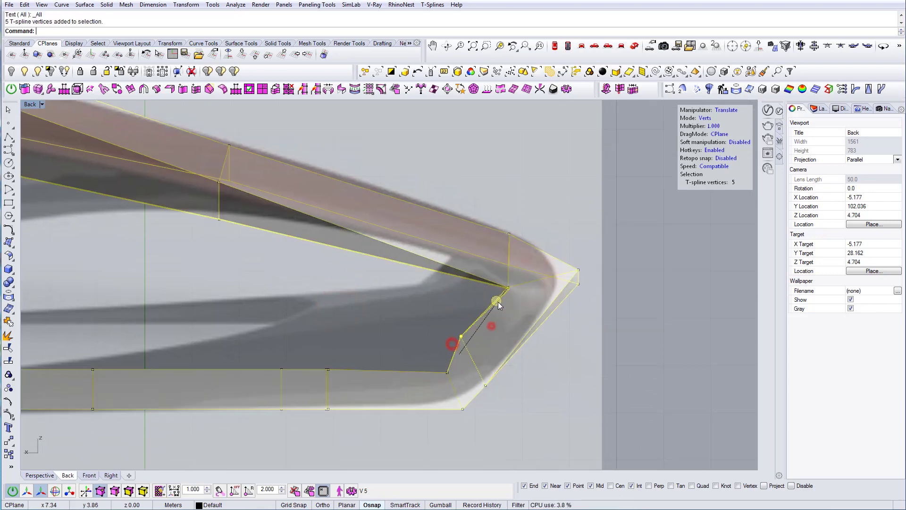
{"action": "left_click_drag", "start_coordinate": [433, 360], "coordinate": [461, 397]}
{"action": "left_click_drag", "start_coordinate": [481, 340], "coordinate": [458, 316]}
{"action": "scroll", "coordinate": [458, 321], "scroll_direction": "down", "scroll_amount": 4}
{"action": "right_click_drag", "start_coordinate": [368, 330], "coordinate": [465, 335]}
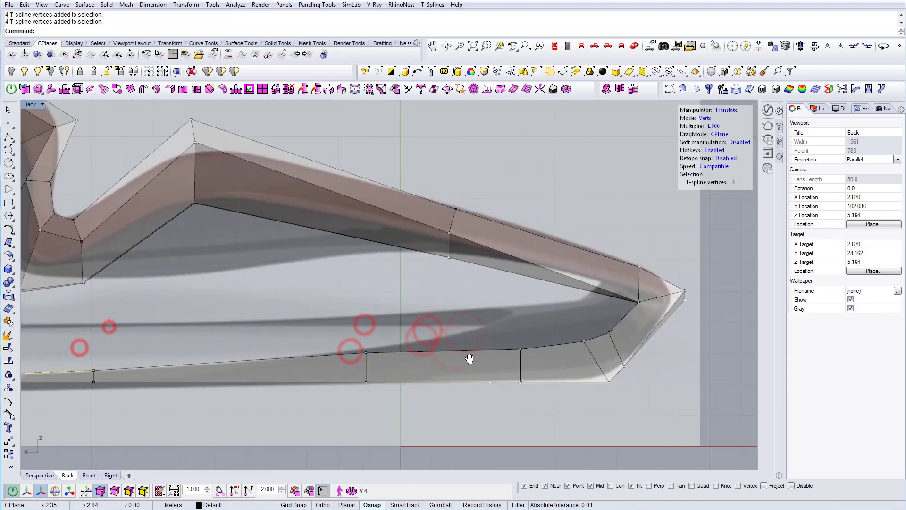
{"action": "left_click", "coordinate": [579, 330]}
{"action": "right_click_drag", "start_coordinate": [565, 326], "coordinate": [536, 327]}
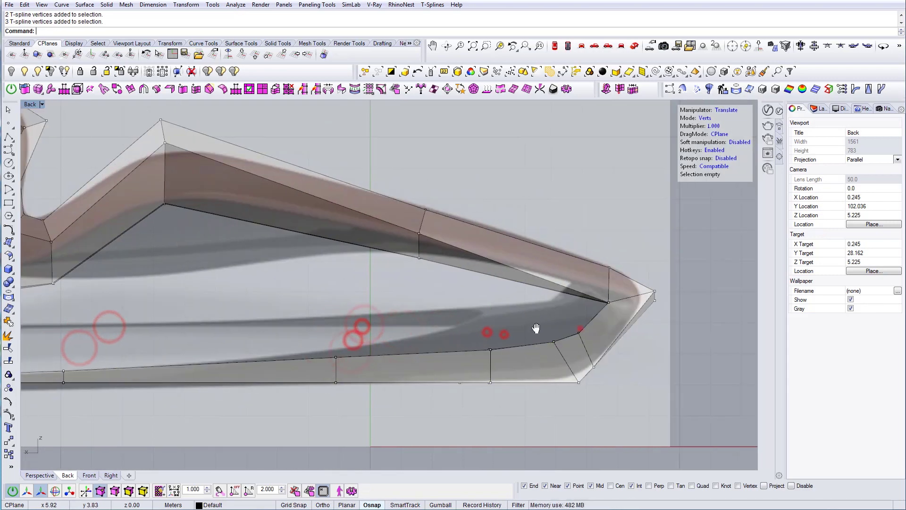
Step: Move the vertices on the underside of the seat and its junction with the backrest to fit the side reference
{"action": "key", "text": "Tab"}
{"action": "scroll", "coordinate": [482, 310], "scroll_direction": "down", "scroll_amount": 4}
{"action": "left_click_drag", "start_coordinate": [376, 300], "coordinate": [354, 272]}
{"action": "left_click_drag", "start_coordinate": [399, 245], "coordinate": [409, 299]}
{"action": "key", "text": "Tab"}
{"action": "left_click_drag", "start_coordinate": [330, 243], "coordinate": [401, 265]}
{"action": "left_click_drag", "start_coordinate": [424, 222], "coordinate": [376, 237]}
Step: Reposition the rear vertices of the backrest and those at its top end to match the side reference
{"action": "right_click_drag", "start_coordinate": [312, 184], "coordinate": [410, 291]}
{"action": "left_click_drag", "start_coordinate": [344, 278], "coordinate": [402, 304]}
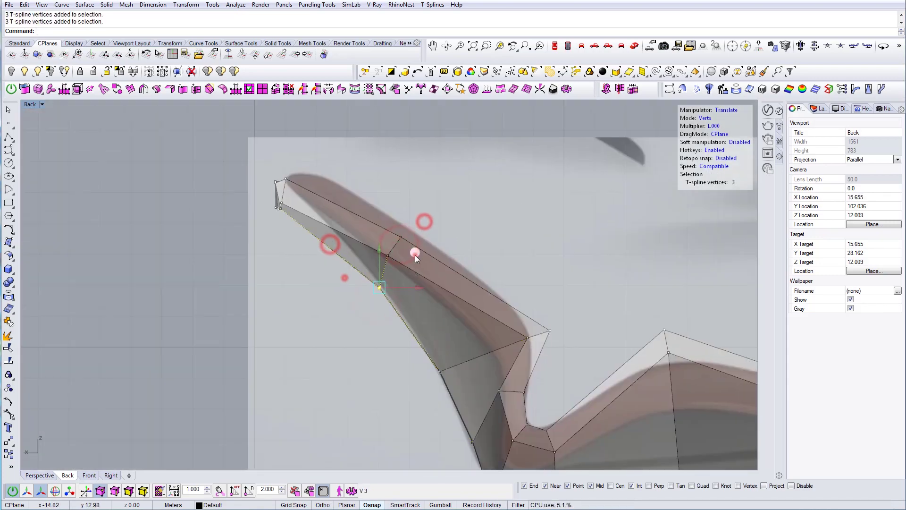
{"action": "left_click_drag", "start_coordinate": [414, 255], "coordinate": [418, 251]}
{"action": "scroll", "coordinate": [203, 150], "scroll_direction": "up", "scroll_amount": 4}
{"action": "left_click_drag", "start_coordinate": [300, 227], "coordinate": [333, 253]}
{"action": "left_click_drag", "start_coordinate": [294, 190], "coordinate": [342, 212]}
{"action": "left_click_drag", "start_coordinate": [396, 155], "coordinate": [409, 155]}
{"action": "right_click_drag", "start_coordinate": [557, 313], "coordinate": [428, 231]}
{"action": "left_click_drag", "start_coordinate": [177, 152], "coordinate": [222, 174]}
{"action": "left_click_drag", "start_coordinate": [225, 126], "coordinate": [245, 98]}
{"action": "scroll", "coordinate": [304, 287], "scroll_direction": "up", "scroll_amount": 4}
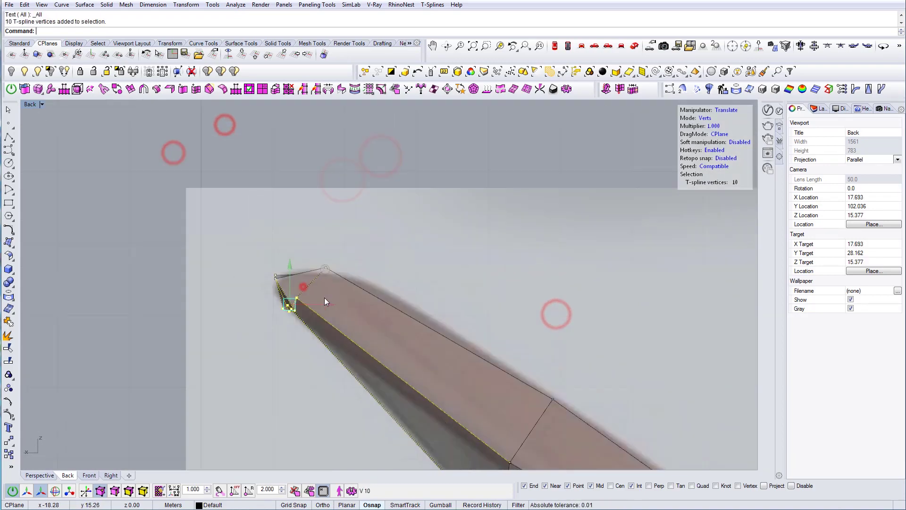
Step: Raise the two vertices at the seat's highest point so the smooth surface follows the reference hump
{"action": "scroll", "coordinate": [324, 298], "scroll_direction": "down", "scroll_amount": 5}
{"action": "key", "text": "Tab"}
{"action": "right_click_drag", "start_coordinate": [436, 364], "coordinate": [387, 279]}
{"action": "scroll", "coordinate": [386, 278], "scroll_direction": "down", "scroll_amount": 2}
{"action": "left_click_drag", "start_coordinate": [449, 250], "coordinate": [491, 288]}
{"action": "key", "text": "Tab"}
{"action": "left_click_drag", "start_coordinate": [477, 235], "coordinate": [476, 212]}
{"action": "key", "text": "Tab"}
{"action": "right_click_drag", "start_coordinate": [737, 324], "coordinate": [501, 290]}
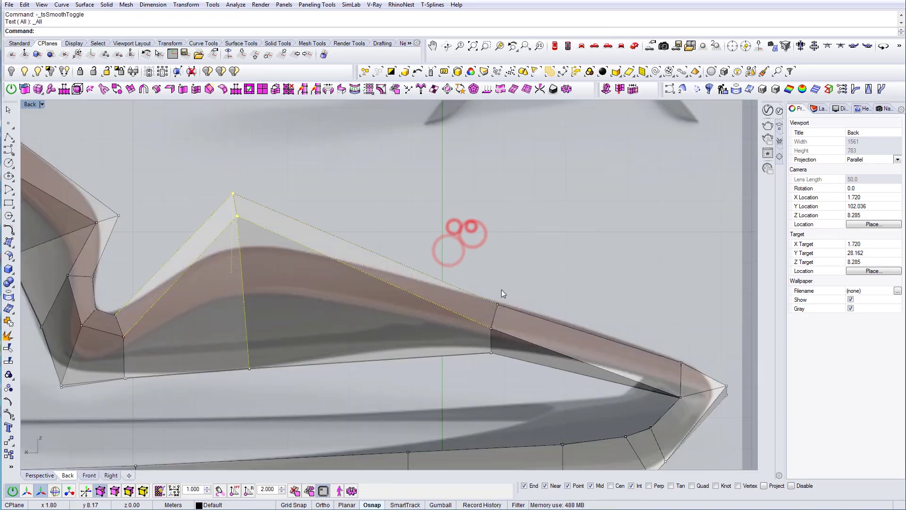
Step: Shift the vertices under the front of the seat and at the upper inside of the front bend to fit the reference
{"action": "left_click_drag", "start_coordinate": [486, 288], "coordinate": [524, 354]}
{"action": "left_click_drag", "start_coordinate": [662, 322], "coordinate": [683, 311]}
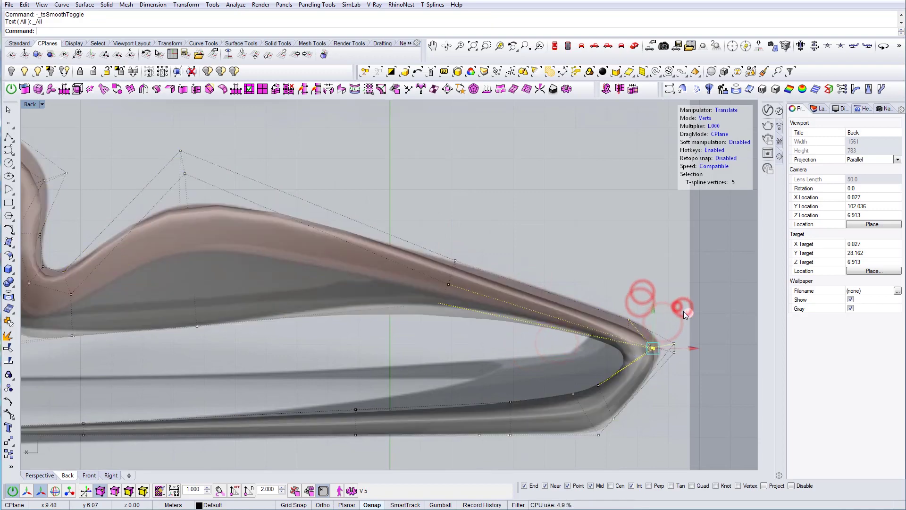
{"action": "key", "text": "Tab"}
{"action": "right_click_drag", "start_coordinate": [683, 310], "coordinate": [710, 294]}
{"action": "scroll", "coordinate": [574, 354], "scroll_direction": "down", "scroll_amount": 2}
{"action": "key", "text": "Tab"}
Step: Adjust the lower inner vertices of the front bend and compare the box and smooth shapes
{"action": "key", "text": "Tab"}
{"action": "scroll", "coordinate": [624, 330], "scroll_direction": "up", "scroll_amount": 4}
{"action": "left_click_drag", "start_coordinate": [563, 348], "coordinate": [623, 383]}
{"action": "key", "text": "Tab"}
{"action": "key", "text": "Tab"}
{"action": "scroll", "coordinate": [570, 312], "scroll_direction": "down", "scroll_amount": 2}
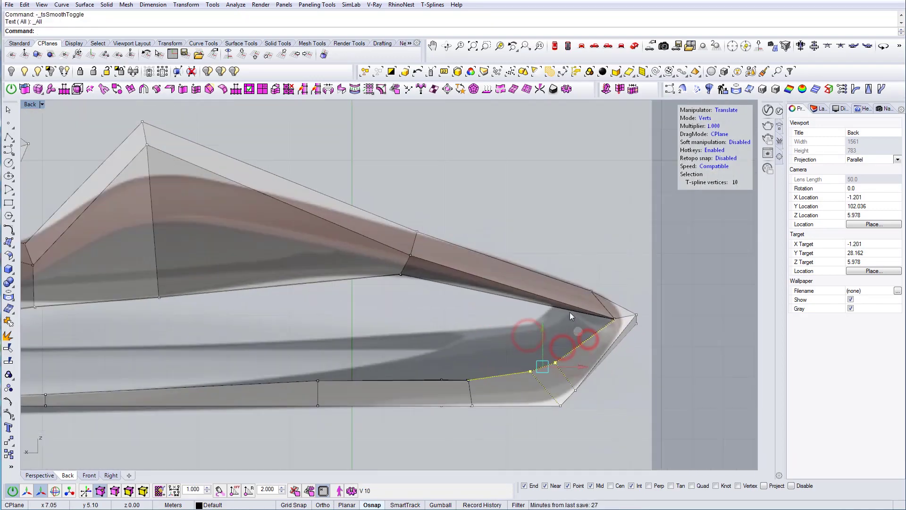
Step: Select a chain of five edges on the chair in the Perspective view and weld them
{"action": "left_click", "coordinate": [639, 45]}
{"action": "key", "text": "s"}
{"action": "left_click", "coordinate": [309, 222]}
{"action": "left_click", "coordinate": [337, 243], "text": "shift"}
{"action": "left_click", "coordinate": [354, 253], "text": "shift"}
{"action": "left_click", "coordinate": [364, 262], "text": "shift"}
{"action": "left_click", "coordinate": [389, 262], "text": "shift"}
{"action": "left_click", "coordinate": [303, 89]}
{"action": "right_click_drag", "start_coordinate": [389, 262], "coordinate": [453, 266]}
{"action": "left_click", "coordinate": [388, 261]}
Step: Rework the edges in the same area of the surface and delete the unneeded ones
{"action": "left_click", "coordinate": [195, 89]}
{"action": "right_click_drag", "start_coordinate": [256, 171], "coordinate": [324, 304]}
{"action": "left_click", "coordinate": [183, 89]}
{"action": "left_click", "coordinate": [294, 237]}
{"action": "left_click", "coordinate": [290, 286]}
{"action": "left_click", "coordinate": [269, 314]}
{"action": "key", "text": "Delete"}
Step: Adjust the upper vertices of the front bend in the Back view against the side reference
{"action": "left_click", "coordinate": [598, 43]}
{"action": "left_click", "coordinate": [609, 44]}
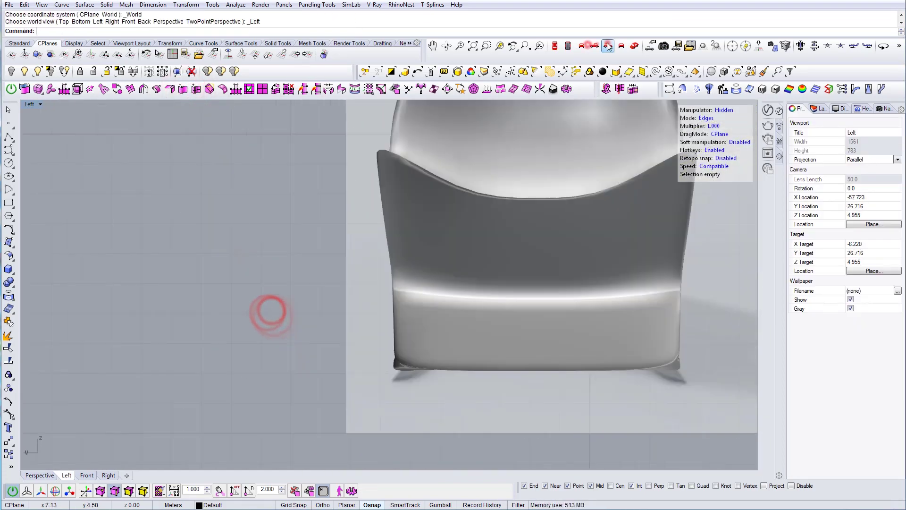
{"action": "left_click", "coordinate": [620, 43]}
{"action": "key", "text": "a"}
{"action": "left_click_drag", "start_coordinate": [372, 278], "coordinate": [490, 293]}
{"action": "right_click_drag", "start_coordinate": [450, 262], "coordinate": [436, 255]}
{"action": "left_click_drag", "start_coordinate": [431, 255], "coordinate": [472, 286]}
{"action": "key", "text": "Tab"}
Step: Move the vertices at the front tip outward so the smooth bend reaches the reference outline
{"action": "right_click_drag", "start_coordinate": [492, 253], "coordinate": [567, 250]}
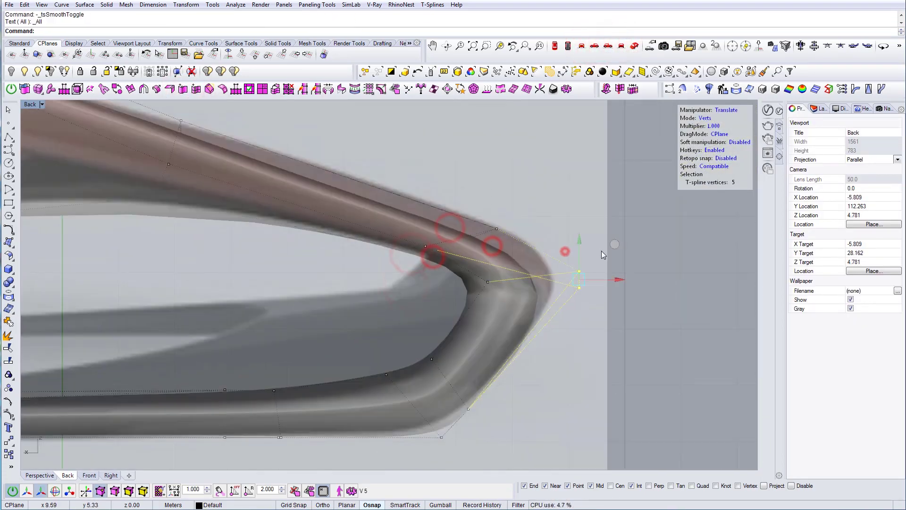
{"action": "key", "text": "Tab"}
{"action": "key", "text": "Tab"}
{"action": "right_click_drag", "start_coordinate": [509, 241], "coordinate": [532, 277]}
{"action": "key", "text": "Tab"}
{"action": "left_click_drag", "start_coordinate": [565, 276], "coordinate": [590, 275]}
{"action": "key", "text": "Tab"}
Step: Adjust the seat vertices behind the front bend, comparing the smooth shape with the side reference
{"action": "scroll", "coordinate": [576, 276], "scroll_direction": "down", "scroll_amount": 6}
{"action": "left_click_drag", "start_coordinate": [460, 254], "coordinate": [420, 235]}
{"action": "key", "text": "Tab"}
{"action": "scroll", "coordinate": [473, 236], "scroll_direction": "up", "scroll_amount": 5}
{"action": "left_click_drag", "start_coordinate": [501, 233], "coordinate": [425, 194]}
{"action": "scroll", "coordinate": [469, 191], "scroll_direction": "down", "scroll_amount": 6}
{"action": "key", "text": "Tab"}
{"action": "scroll", "coordinate": [351, 279], "scroll_direction": "up", "scroll_amount": 6}
{"action": "key", "text": "Tab"}
Step: Reposition the lower vertices where the backrest meets the seat and check the shape against the side reference
{"action": "left_click_drag", "start_coordinate": [359, 305], "coordinate": [389, 255]}
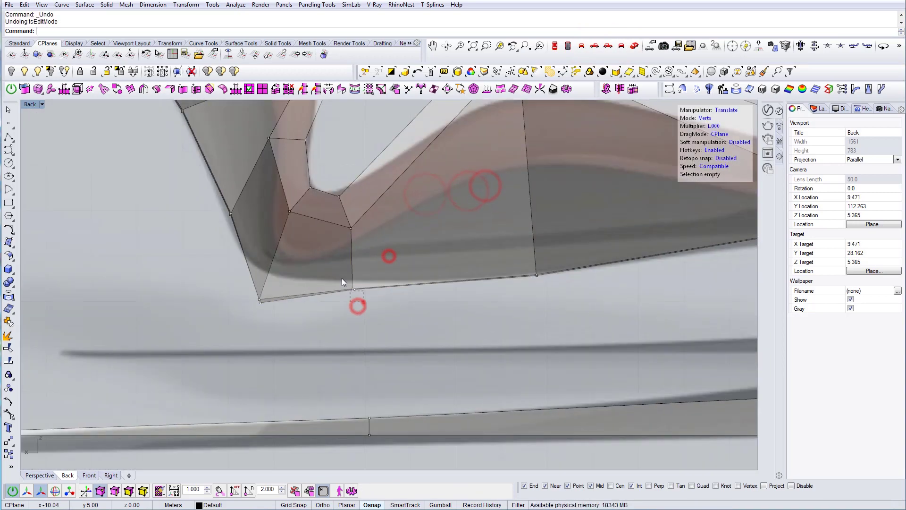
{"action": "left_click_drag", "start_coordinate": [277, 315], "coordinate": [293, 263]}
{"action": "key", "text": "Tab"}
{"action": "key", "text": "Tab"}
{"action": "right_click_drag", "start_coordinate": [296, 246], "coordinate": [362, 259]}
{"action": "left_click_drag", "start_coordinate": [279, 332], "coordinate": [390, 370]}
{"action": "scroll", "coordinate": [409, 330], "scroll_direction": "down", "scroll_amount": 7}
{"action": "scroll", "coordinate": [314, 239], "scroll_direction": "up", "scroll_amount": 7}
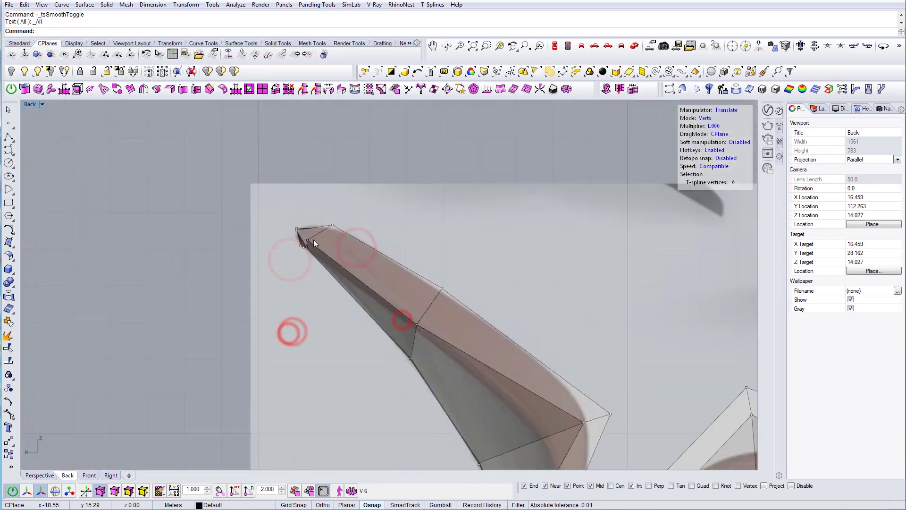
Step: Weld the neighbouring vertices at the corners of the backrest's top end in the Perspective view
{"action": "left_click", "coordinate": [316, 246]}
{"action": "left_click", "coordinate": [632, 46]}
{"action": "right_click_drag", "start_coordinate": [608, 222], "coordinate": [463, 293]}
{"action": "left_click", "coordinate": [304, 89]}
{"action": "left_click", "coordinate": [395, 206]}
{"action": "right_click_drag", "start_coordinate": [395, 206], "coordinate": [329, 344]}
{"action": "left_click", "coordinate": [330, 344]}
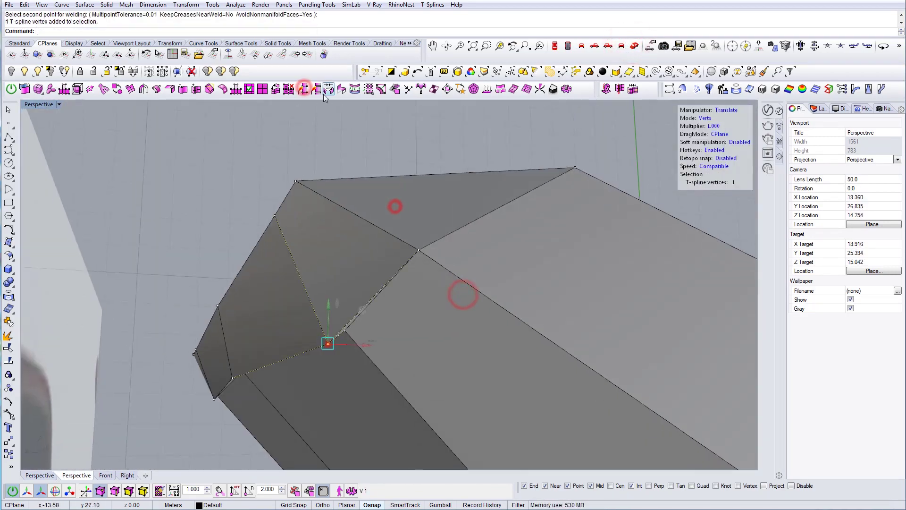
{"action": "left_click", "coordinate": [304, 89]}
{"action": "left_click", "coordinate": [261, 360]}
{"action": "right_click_drag", "start_coordinate": [265, 412], "coordinate": [337, 366]}
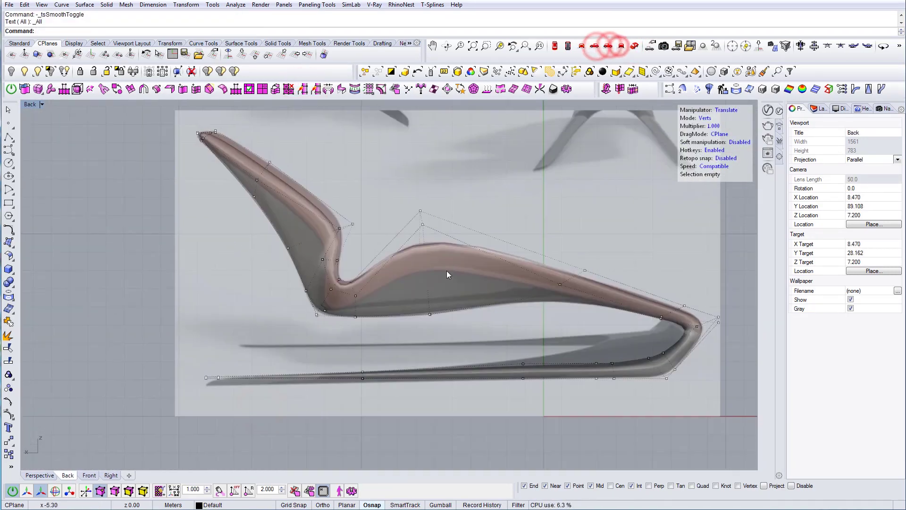
Step: Adjust the two vertices at the leg split in the Back view and compare the chair with the reference pictures
{"action": "scroll", "coordinate": [261, 161], "scroll_direction": "up", "scroll_amount": 5}
{"action": "left_click", "coordinate": [377, 241]}
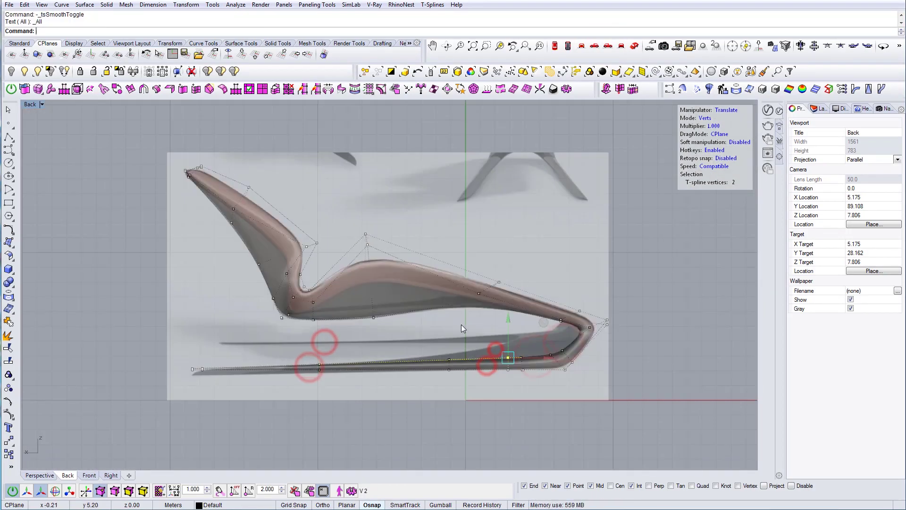
{"action": "left_click", "coordinate": [636, 45]}
{"action": "right_click_drag", "start_coordinate": [495, 283], "coordinate": [378, 265]}
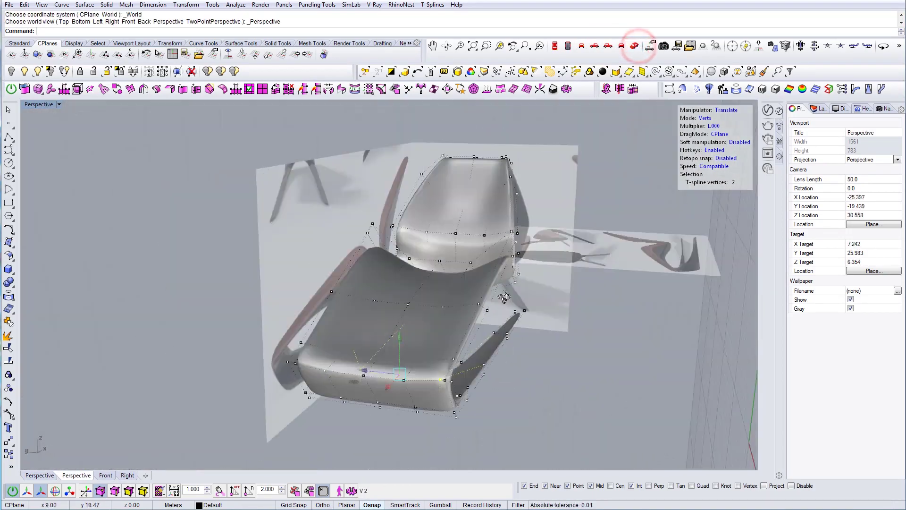
{"action": "left_click", "coordinate": [594, 44]}
{"action": "key", "text": "Tab"}
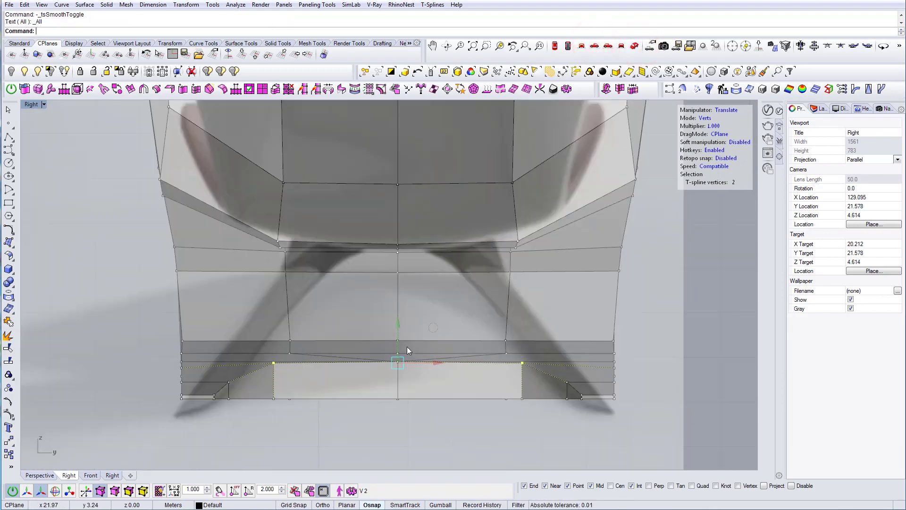
{"action": "left_click", "coordinate": [635, 45]}
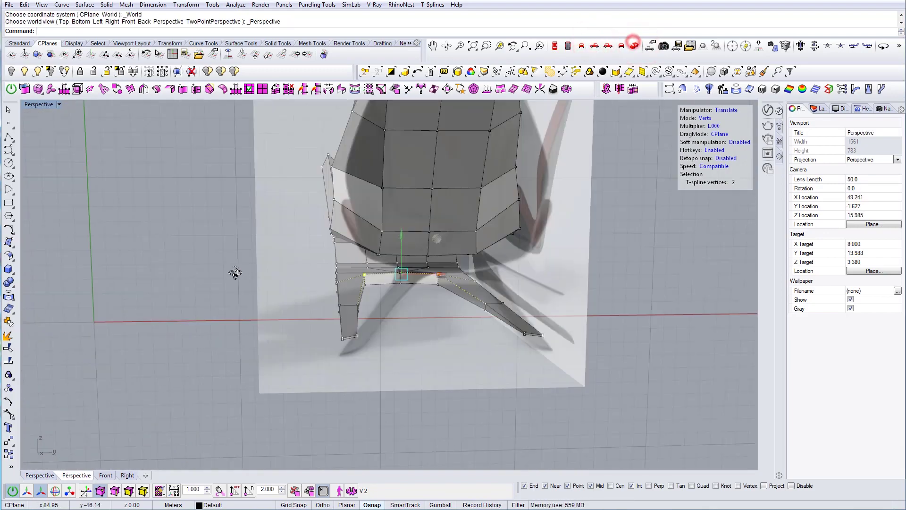
{"action": "right_click_drag", "start_coordinate": [172, 304], "coordinate": [565, 256]}
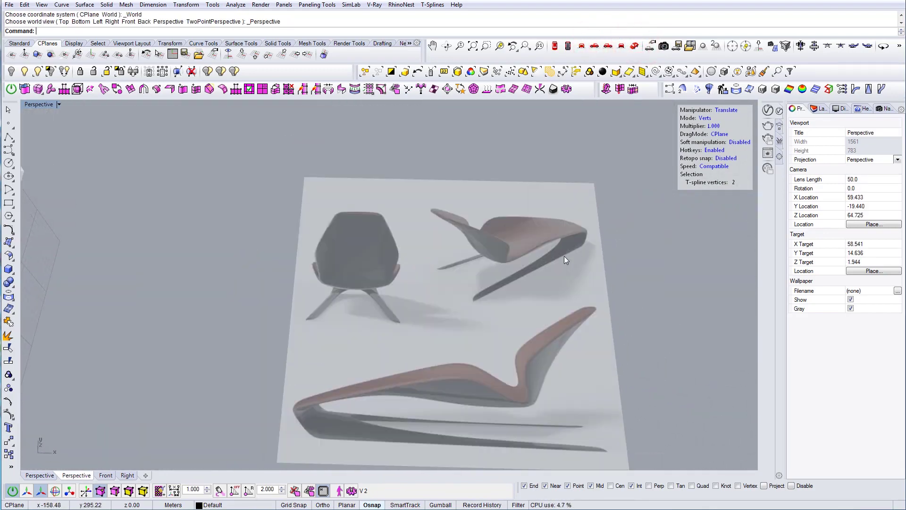
Step: Select the vertices of the chair's front end and legs and scale them narrower across the chair's width
{"action": "right_click_drag", "start_coordinate": [330, 276], "coordinate": [661, 331], "text": "shift"}
{"action": "right_click_drag", "start_coordinate": [464, 279], "coordinate": [566, 293]}
{"action": "left_click_drag", "start_coordinate": [262, 322], "coordinate": [486, 391]}
{"action": "key", "text": "r"}
{"action": "left_click_drag", "start_coordinate": [360, 310], "coordinate": [397, 324]}
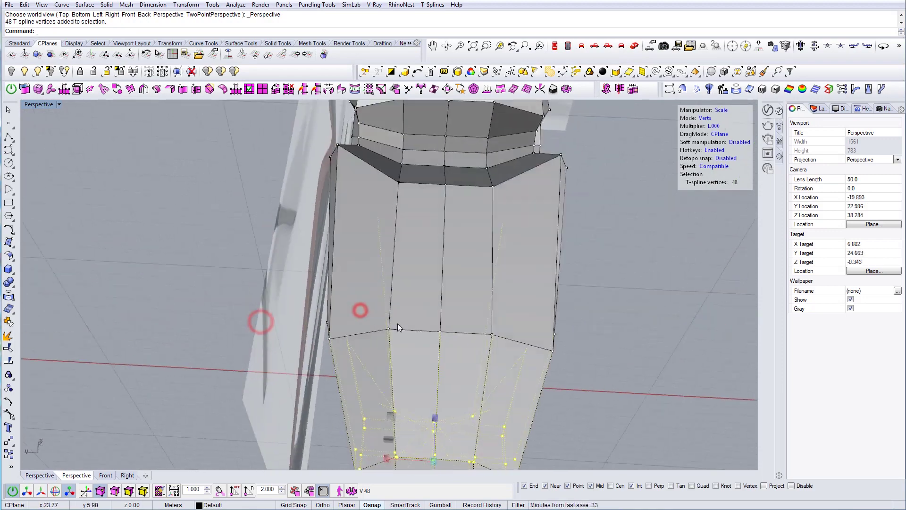
Step: Select the next row of vertices behind the chair's front end and scale it slightly narrower across the width
{"action": "left_click_drag", "start_coordinate": [293, 316], "coordinate": [519, 359]}
{"action": "left_click_drag", "start_coordinate": [372, 342], "coordinate": [397, 341]}
{"action": "right_click_drag", "start_coordinate": [472, 148], "coordinate": [462, 255], "text": "shift"}
{"action": "key", "text": "Tab"}
Step: Adjust the vertices at the backrest's top corner in the Right view to follow the reference outline
{"action": "left_click", "coordinate": [595, 45]}
{"action": "left_click", "coordinate": [270, 152]}
{"action": "key", "text": "Tab"}
{"action": "left_click_drag", "start_coordinate": [255, 203], "coordinate": [465, 238]}
{"action": "scroll", "coordinate": [350, 162], "scroll_direction": "up", "scroll_amount": 4}
{"action": "left_click_drag", "start_coordinate": [424, 214], "coordinate": [415, 222]}
{"action": "key", "text": "Tab"}
{"action": "left_click_drag", "start_coordinate": [377, 130], "coordinate": [377, 127]}
{"action": "scroll", "coordinate": [299, 163], "scroll_direction": "up", "scroll_amount": 8}
{"action": "key", "text": "Tab"}
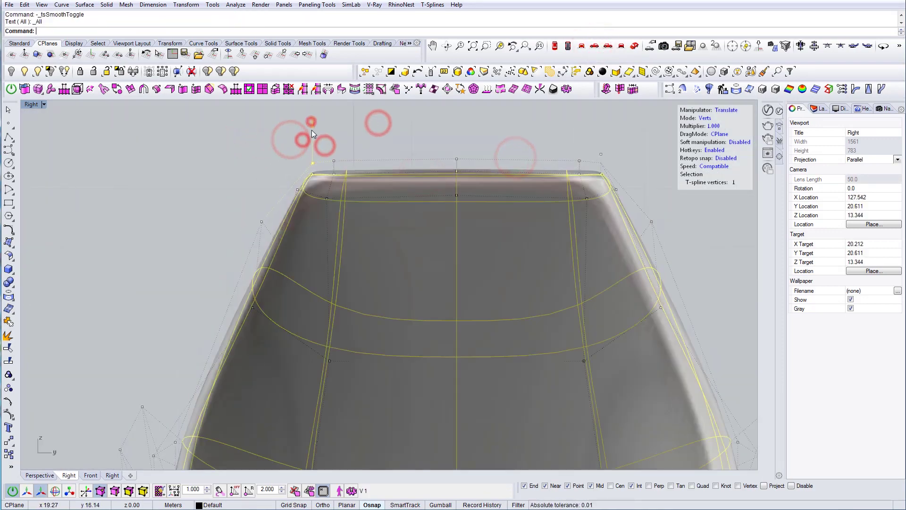
{"action": "left_click", "coordinate": [314, 174]}
{"action": "scroll", "coordinate": [297, 198], "scroll_direction": "down", "scroll_amount": 10}
{"action": "left_click", "coordinate": [257, 313]}
{"action": "key", "text": "Tab"}
{"action": "right_click_drag", "start_coordinate": [348, 463], "coordinate": [367, 341]}
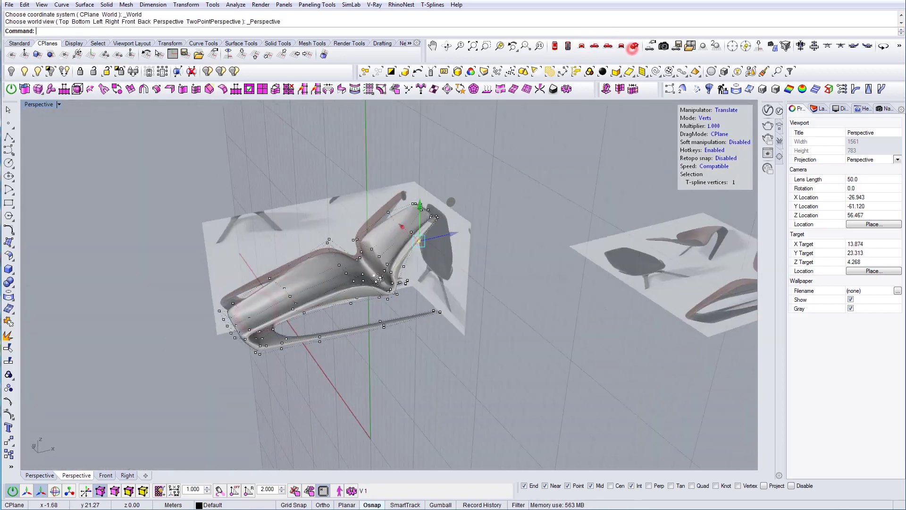
Step: Select three vertices on the inside of the lower front bend near the leg split and raise them slightly
{"action": "left_click", "coordinate": [291, 274]}
{"action": "key", "text": "Escape"}
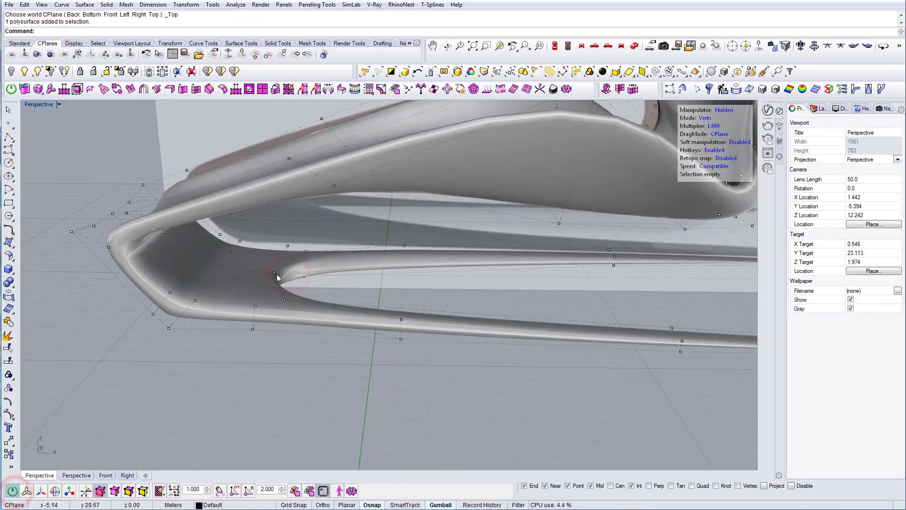
{"action": "right_click_drag", "start_coordinate": [277, 274], "coordinate": [298, 257]}
{"action": "key", "text": "Tab"}
{"action": "left_click", "coordinate": [100, 491]}
{"action": "left_click", "coordinate": [272, 268]}
{"action": "scroll", "coordinate": [213, 260], "scroll_direction": "up", "scroll_amount": 4}
{"action": "left_click", "coordinate": [222, 260], "text": "shift"}
{"action": "left_click", "coordinate": [186, 248], "text": "shift"}
{"action": "left_click_drag", "start_coordinate": [185, 230], "coordinate": [185, 228]}
{"action": "key", "text": "Tab"}
Step: Select two neighbouring vertices inside the front bend and raise them, comparing the box and smooth displays
{"action": "right_click_drag", "start_coordinate": [265, 293], "coordinate": [219, 239]}
{"action": "key", "text": "Tab"}
{"action": "left_click", "coordinate": [222, 244], "text": "shift"}
{"action": "key", "text": "Tab"}
{"action": "key", "text": "Tab"}
{"action": "right_click_drag", "start_coordinate": [227, 269], "coordinate": [279, 259]}
{"action": "scroll", "coordinate": [264, 247], "scroll_direction": "up", "scroll_amount": 4}
{"action": "left_click", "coordinate": [247, 248]}
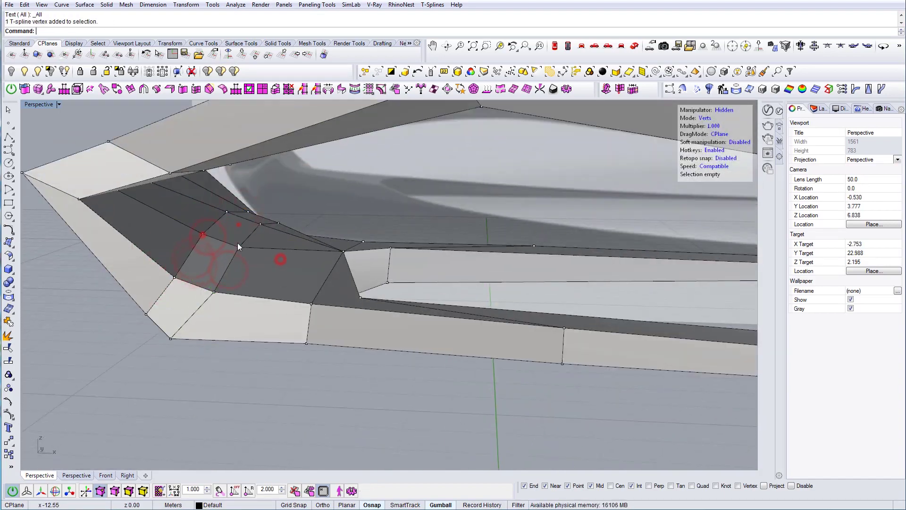
{"action": "left_click", "coordinate": [211, 238], "text": "shift"}
{"action": "left_click_drag", "start_coordinate": [235, 204], "coordinate": [235, 194]}
{"action": "key", "text": "Tab"}
{"action": "key", "text": "Tab"}
Step: Nudge individual vertices around the front bend in the Perspective view to even out its shape
{"action": "scroll", "coordinate": [149, 199], "scroll_direction": "up", "scroll_amount": 2}
{"action": "left_click", "coordinate": [112, 172]}
{"action": "left_click_drag", "start_coordinate": [143, 172], "coordinate": [156, 172]}
{"action": "key", "text": "Tab"}
{"action": "right_click_drag", "start_coordinate": [283, 245], "coordinate": [548, 290]}
{"action": "key", "text": "Tab"}
{"action": "left_click", "coordinate": [504, 312]}
{"action": "left_click_drag", "start_coordinate": [473, 260], "coordinate": [465, 260]}
{"action": "mouse_move", "coordinate": [452, 315]}
{"action": "left_mouse_down"}
{"action": "mouse_move", "coordinate": [445, 318]}
{"action": "mouse_move", "coordinate": [455, 303]}
{"action": "left_mouse_up"}
{"action": "right_click_drag", "start_coordinate": [509, 351], "coordinate": [354, 246]}
{"action": "left_click_drag", "start_coordinate": [298, 273], "coordinate": [348, 307]}
{"action": "right_click_drag", "start_coordinate": [348, 307], "coordinate": [339, 372]}
{"action": "key", "text": "s"}
{"action": "left_click_drag", "start_coordinate": [339, 372], "coordinate": [284, 229]}
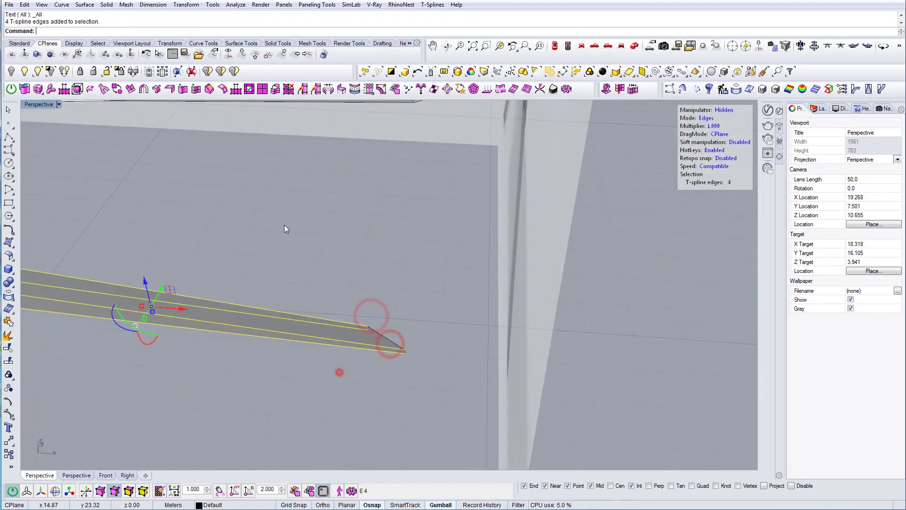
{"action": "scroll", "coordinate": [401, 280], "scroll_direction": "down", "scroll_amount": 5}
{"action": "right_click_drag", "start_coordinate": [401, 279], "coordinate": [366, 243]}
{"action": "left_click", "coordinate": [315, 277]}
{"action": "right_click_drag", "start_coordinate": [316, 277], "coordinate": [426, 282]}
Step: Select the leg vertices on both sides of the chair in the Right view
{"action": "left_click", "coordinate": [593, 46]}
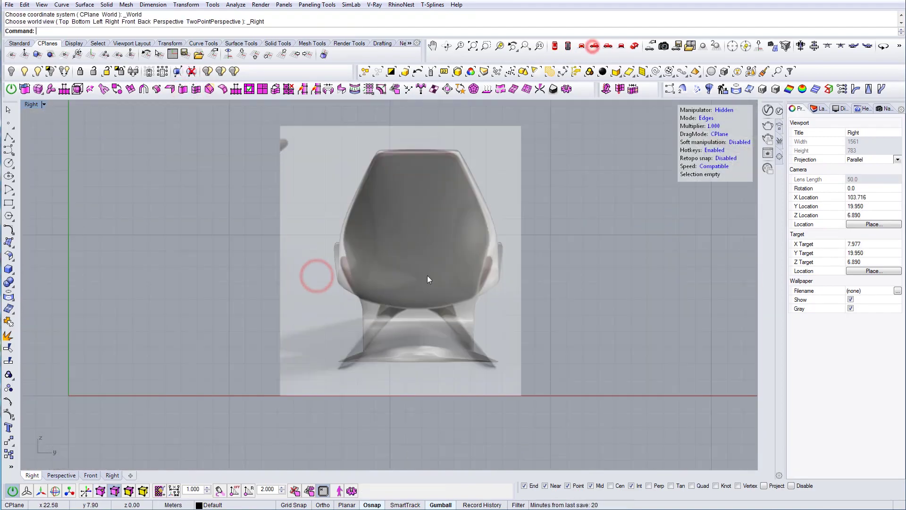
{"action": "key", "text": "Tab"}
{"action": "key", "text": "a"}
{"action": "scroll", "coordinate": [477, 311], "scroll_direction": "up", "scroll_amount": 4}
{"action": "left_click_drag", "start_coordinate": [484, 311], "coordinate": [465, 295]}
{"action": "scroll", "coordinate": [428, 312], "scroll_direction": "up", "scroll_amount": 4}
{"action": "left_click_drag", "start_coordinate": [218, 296], "coordinate": [247, 326], "text": "shift"}
Step: Select the vertices along the leg in the Perspective view and shift them slightly
{"action": "left_click", "coordinate": [634, 45]}
{"action": "scroll", "coordinate": [416, 283], "scroll_direction": "up", "scroll_amount": 4}
{"action": "right_click_drag", "start_coordinate": [415, 312], "coordinate": [203, 226]}
{"action": "left_click_drag", "start_coordinate": [197, 233], "coordinate": [168, 173]}
{"action": "left_click_drag", "start_coordinate": [217, 208], "coordinate": [279, 250]}
{"action": "right_click_drag", "start_coordinate": [279, 250], "coordinate": [519, 316]}
{"action": "left_click_drag", "start_coordinate": [627, 323], "coordinate": [613, 324]}
Step: Adjust the remaining leg vertices from another angle in the Perspective view
{"action": "right_click_drag", "start_coordinate": [519, 316], "coordinate": [548, 397]}
{"action": "left_click", "coordinate": [599, 372]}
{"action": "left_click_drag", "start_coordinate": [366, 358], "coordinate": [586, 325]}
{"action": "right_click_drag", "start_coordinate": [583, 346], "coordinate": [265, 359]}
{"action": "scroll", "coordinate": [331, 283], "scroll_direction": "up", "scroll_amount": 5}
{"action": "left_click", "coordinate": [84, 229]}
{"action": "left_click_drag", "start_coordinate": [84, 226], "coordinate": [138, 251]}
{"action": "right_click_drag", "start_coordinate": [141, 241], "coordinate": [331, 283]}
{"action": "right_click_drag", "start_coordinate": [574, 332], "coordinate": [543, 349]}
Step: Check the smoothed chair with nothing selected and turn off T-Splines edit mode
{"action": "key", "text": "b"}
{"action": "scroll", "coordinate": [391, 345], "scroll_direction": "down", "scroll_amount": 3}
{"action": "key", "text": "b"}
{"action": "scroll", "coordinate": [75, 44], "scroll_direction": "up", "scroll_amount": 1}
{"action": "key", "text": "b"}
{"action": "left_click", "coordinate": [627, 347]}
{"action": "double_click", "coordinate": [8, 109]}
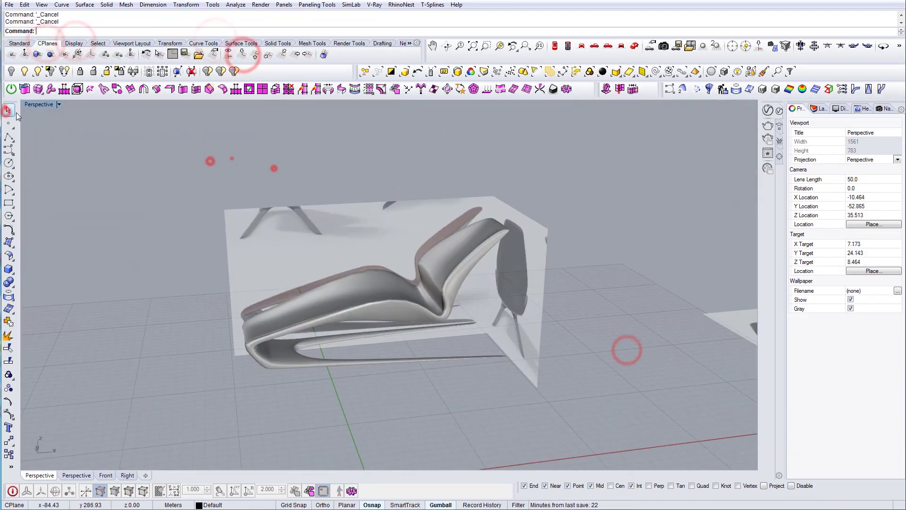
Step: Examine the overall form of the smooth chair from several angles against the reference pictures
{"action": "right_click_drag", "start_coordinate": [273, 168], "coordinate": [395, 323]}
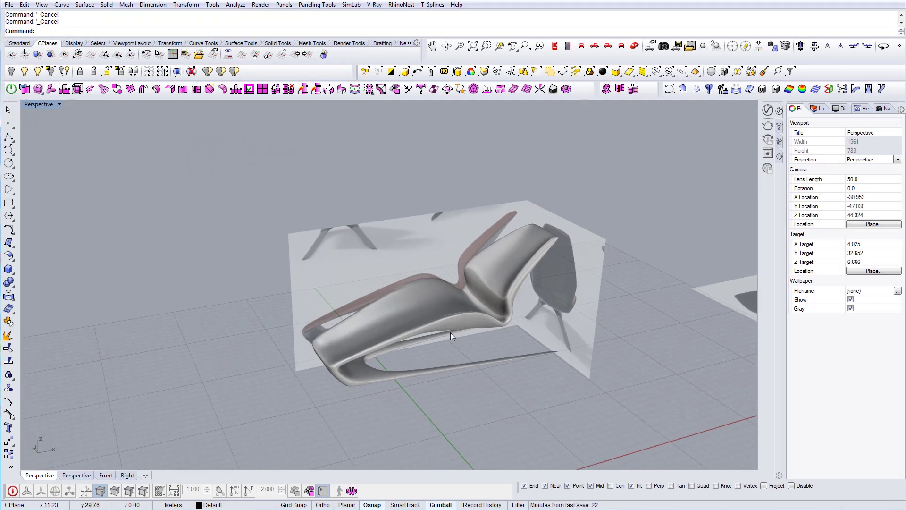
{"action": "right_click_drag", "start_coordinate": [424, 341], "coordinate": [448, 350]}
{"action": "right_click_drag", "start_coordinate": [562, 324], "coordinate": [508, 339]}
{"action": "right_click_drag", "start_coordinate": [402, 331], "coordinate": [556, 325], "text": "shift"}
{"action": "scroll", "coordinate": [433, 327], "scroll_direction": "up", "scroll_amount": 4}
{"action": "left_click", "coordinate": [608, 263]}
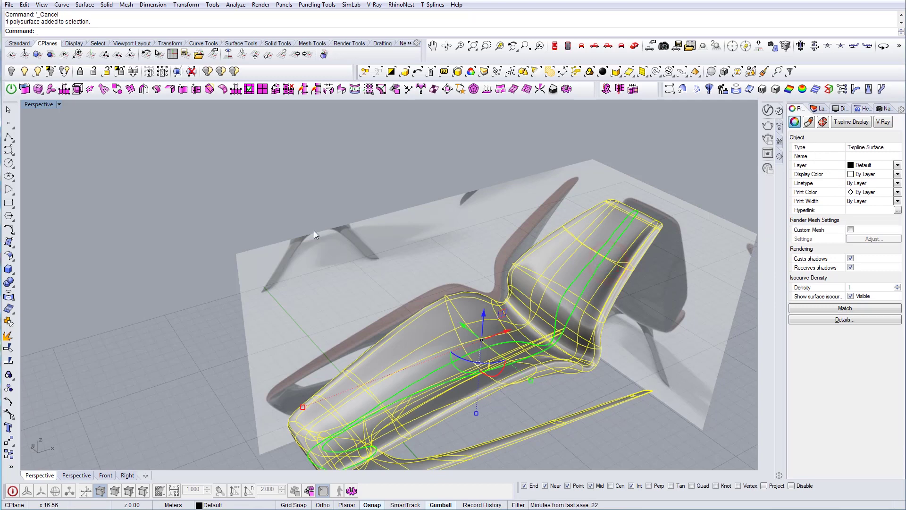
{"action": "left_click", "coordinate": [384, 304]}
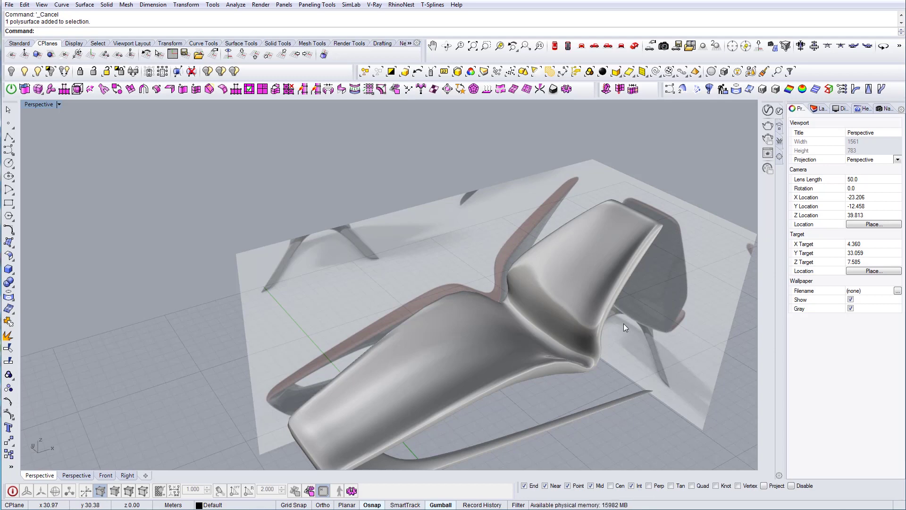
{"action": "right_click_drag", "start_coordinate": [624, 324], "coordinate": [263, 269]}
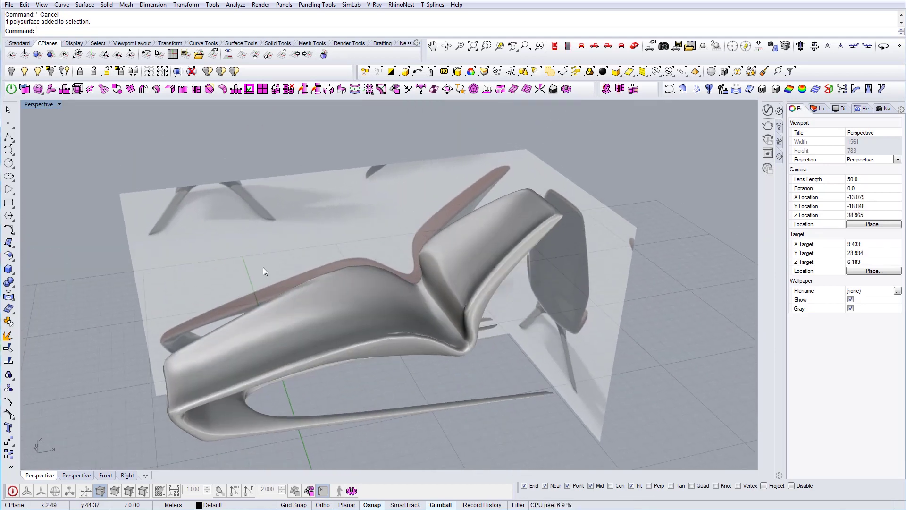
Step: Convert the T-Splines chair to a Rhino polysurface
{"action": "left_click", "coordinate": [370, 301]}
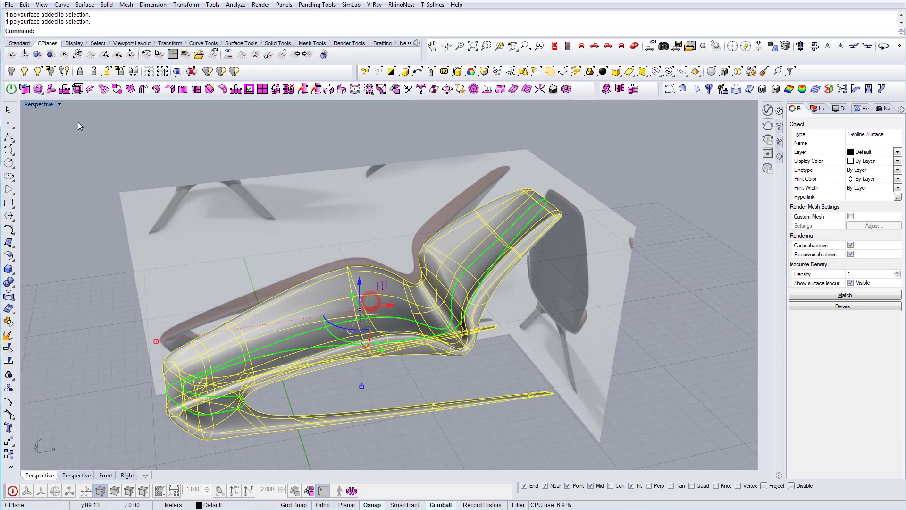
{"action": "left_click", "coordinate": [24, 90]}
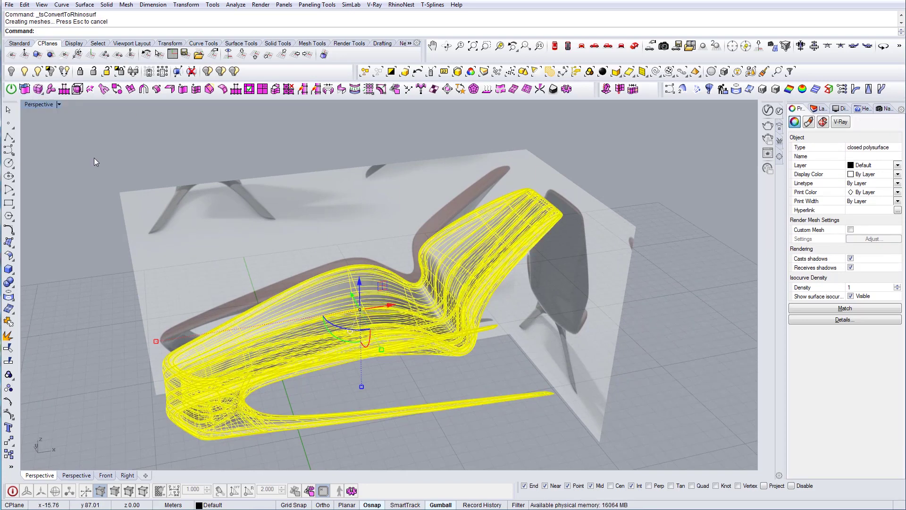
{"action": "left_click", "coordinate": [599, 185]}
Step: Examine the converted polysurface's edges from the backrest's top end round to the front bend and legs
{"action": "right_click_drag", "start_coordinate": [599, 185], "coordinate": [436, 307]}
{"action": "left_click", "coordinate": [493, 316]}
{"action": "scroll", "coordinate": [552, 249], "scroll_direction": "up", "scroll_amount": 2}
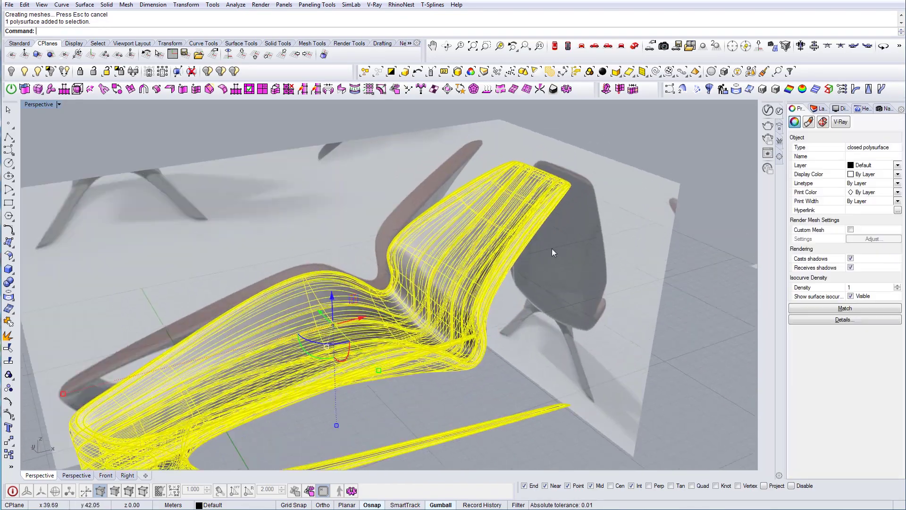
{"action": "left_click", "coordinate": [553, 249]}
{"action": "right_click_drag", "start_coordinate": [552, 249], "coordinate": [460, 234]}
{"action": "scroll", "coordinate": [471, 240], "scroll_direction": "up", "scroll_amount": 2}
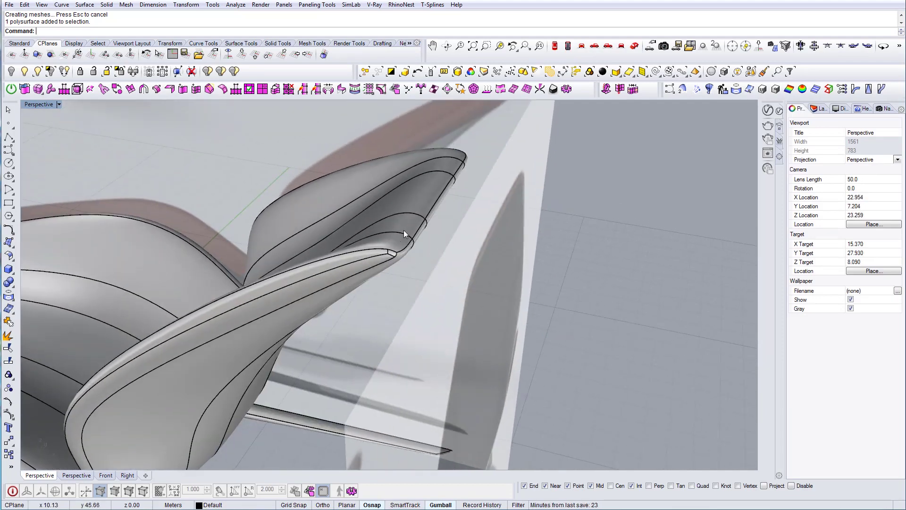
{"action": "right_click_drag", "start_coordinate": [403, 230], "coordinate": [500, 182]}
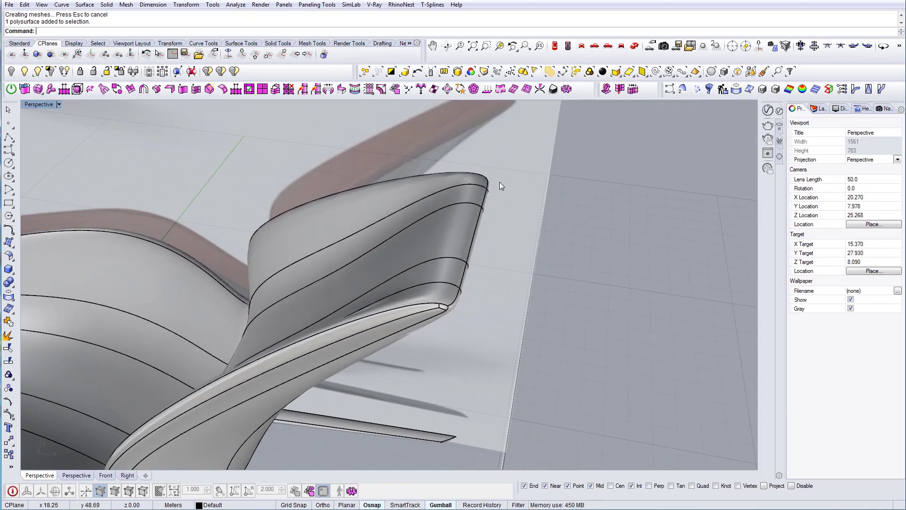
{"action": "right_click_drag", "start_coordinate": [461, 233], "coordinate": [378, 210]}
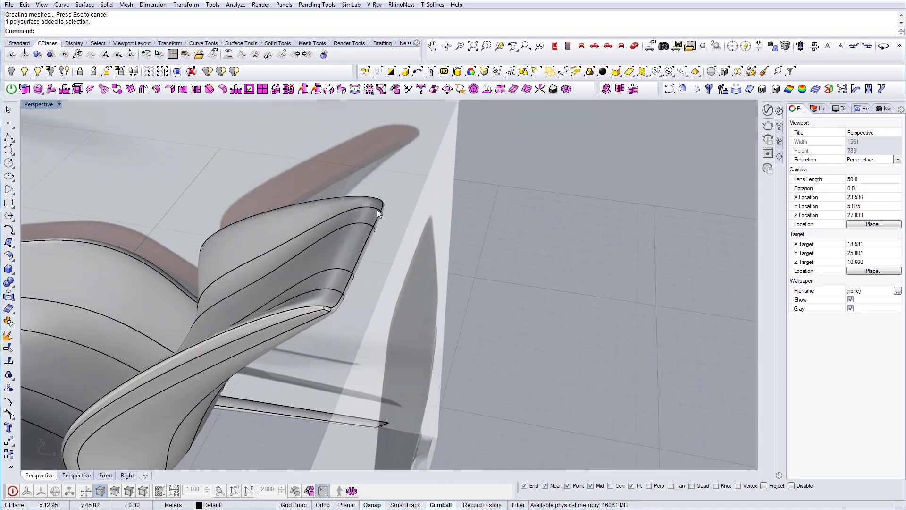
{"action": "right_click_drag", "start_coordinate": [348, 296], "coordinate": [569, 236]}
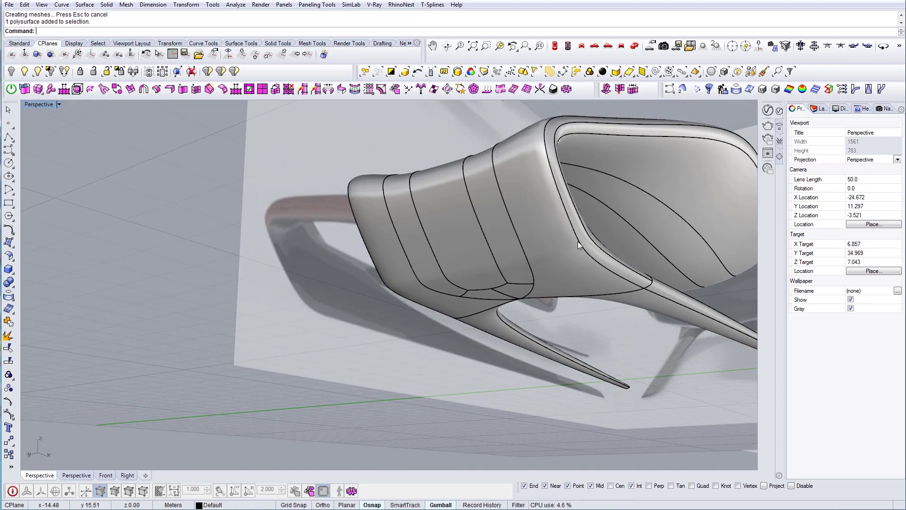
{"action": "right_click_drag", "start_coordinate": [542, 255], "coordinate": [503, 259]}
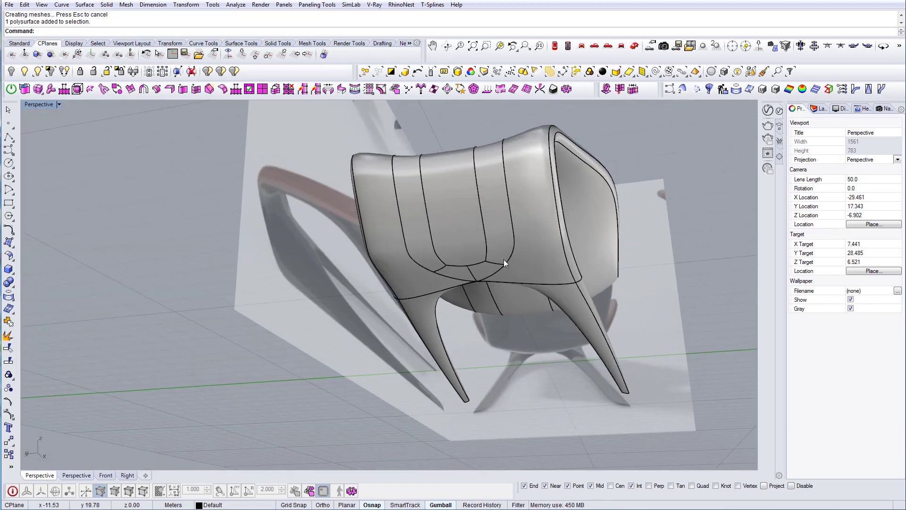
Step: Extract a V-direction isocurve with ExtractIsocurve across the side face of the front bend above the leg
{"action": "type", "text": "c"}
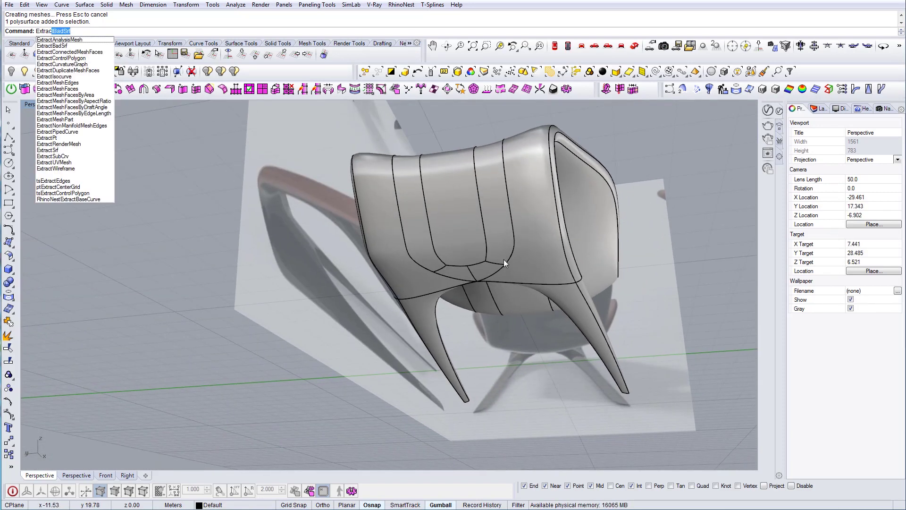
{"action": "type", "text": "tIsocurve"}
{"action": "key", "text": "Return"}
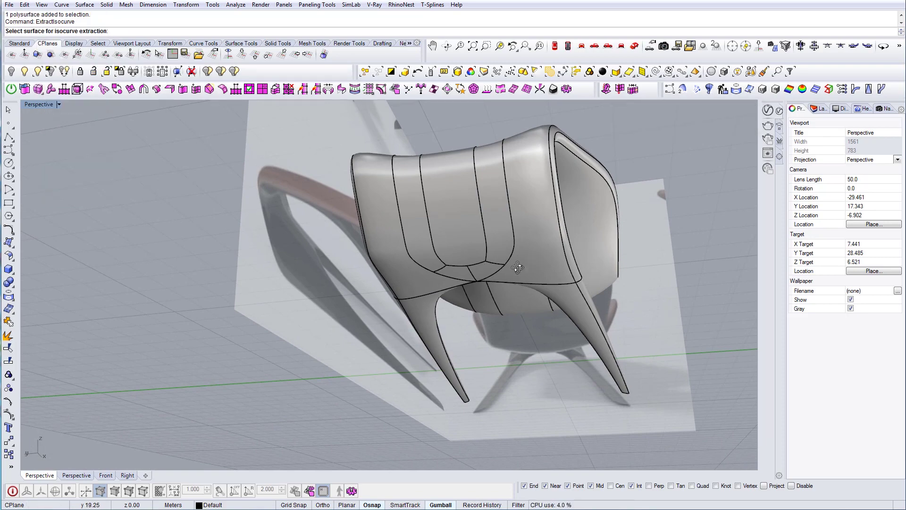
{"action": "right_click_drag", "start_coordinate": [518, 268], "coordinate": [258, 287]}
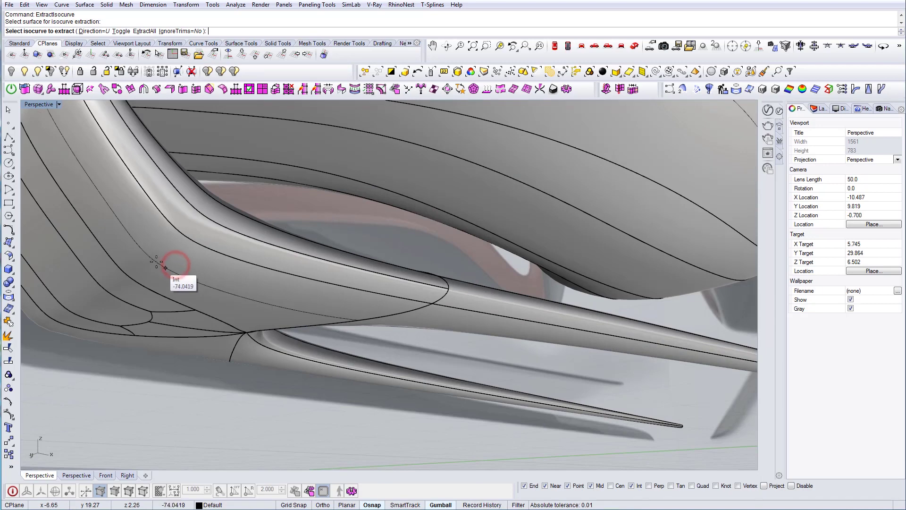
{"action": "right_click_drag", "start_coordinate": [157, 262], "coordinate": [289, 259], "text": "shift"}
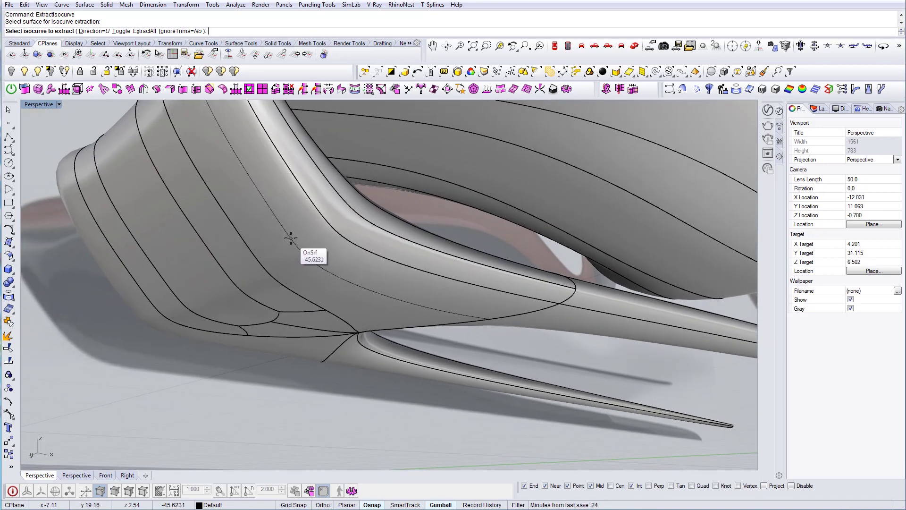
{"action": "left_click", "coordinate": [121, 31]}
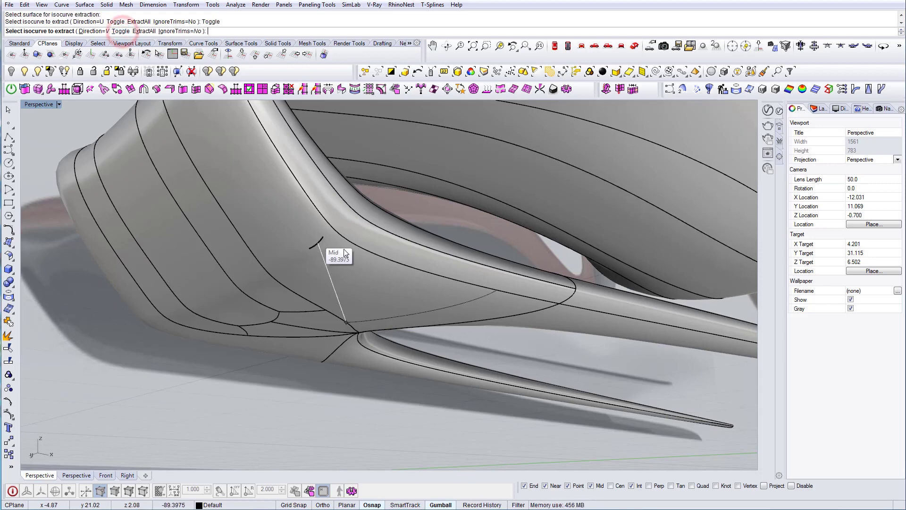
{"action": "scroll", "coordinate": [338, 239], "scroll_direction": "down", "scroll_amount": 4}
{"action": "right_click_drag", "start_coordinate": [363, 248], "coordinate": [381, 235]}
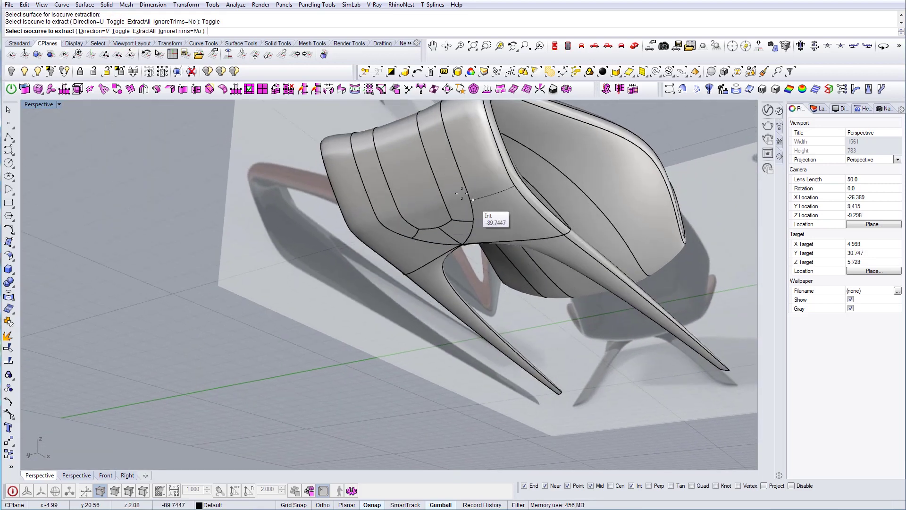
{"action": "scroll", "coordinate": [461, 194], "scroll_direction": "up", "scroll_amount": 4}
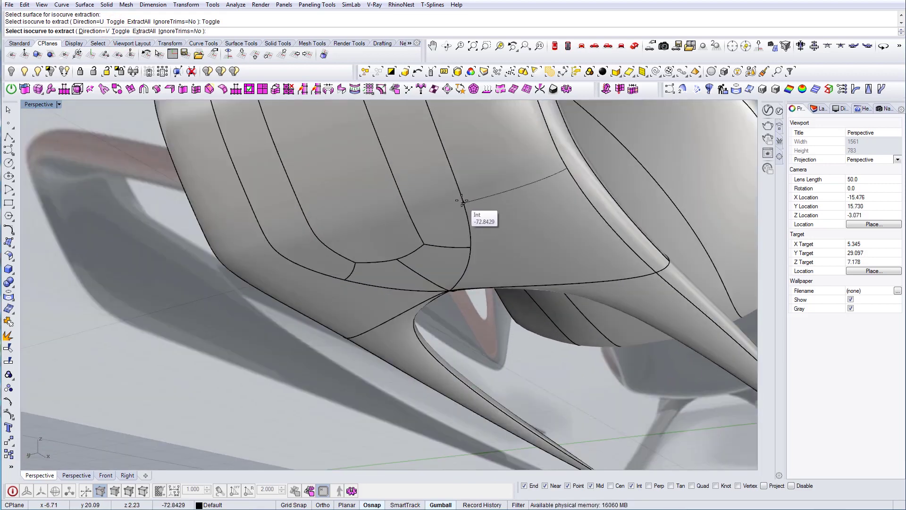
{"action": "right_click_drag", "start_coordinate": [443, 260], "coordinate": [366, 250]}
{"action": "right_click", "coordinate": [367, 251]}
{"action": "scroll", "coordinate": [428, 232], "scroll_direction": "down", "scroll_amount": 4}
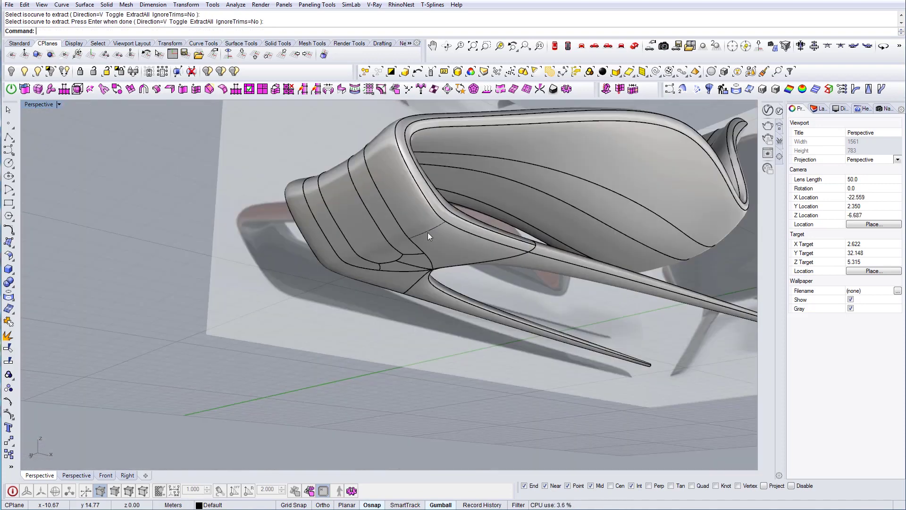
Step: Extract a U-direction isocurve on the adjoining narrow face, starting at the end of the first isocurve
{"action": "right_click_drag", "start_coordinate": [428, 232], "coordinate": [416, 260]}
{"action": "scroll", "coordinate": [369, 247], "scroll_direction": "up", "scroll_amount": 4}
{"action": "left_click", "coordinate": [369, 229]}
{"action": "key", "text": "Escape"}
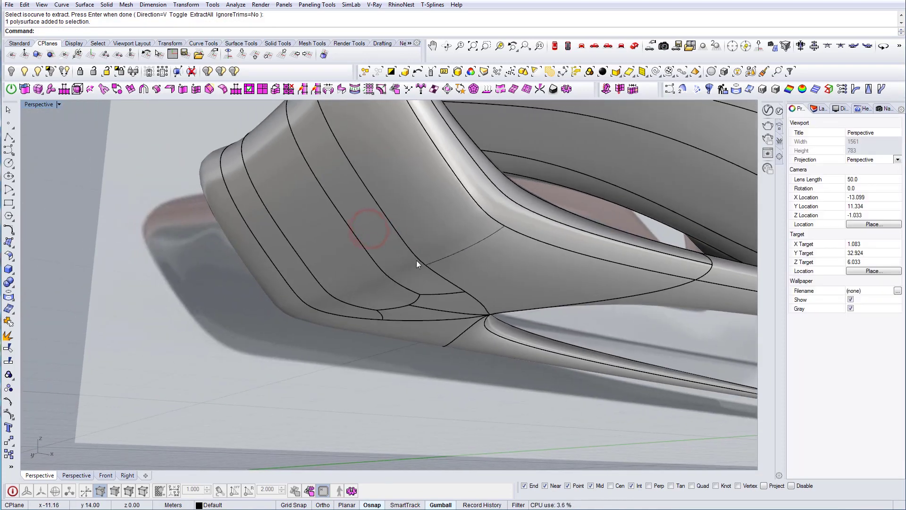
{"action": "scroll", "coordinate": [415, 268], "scroll_direction": "up", "scroll_amount": 3}
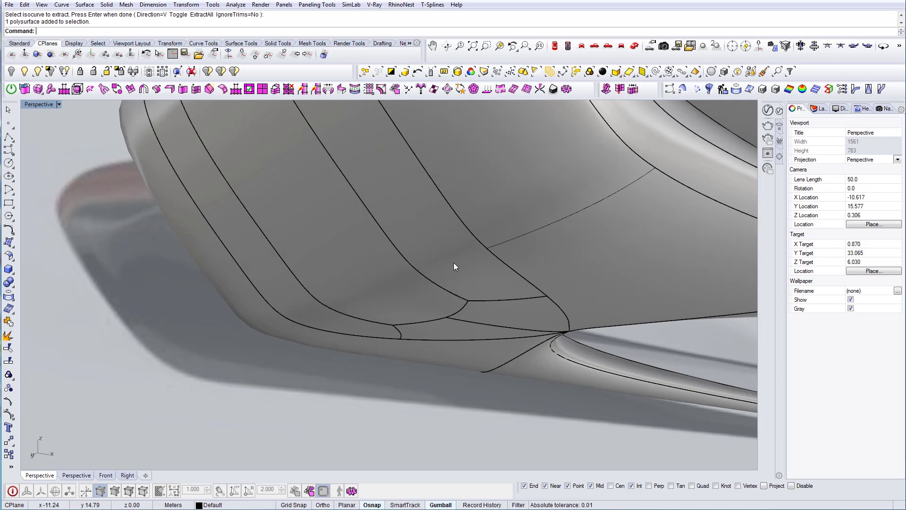
{"action": "key", "text": "Return"}
{"action": "left_click", "coordinate": [454, 263]}
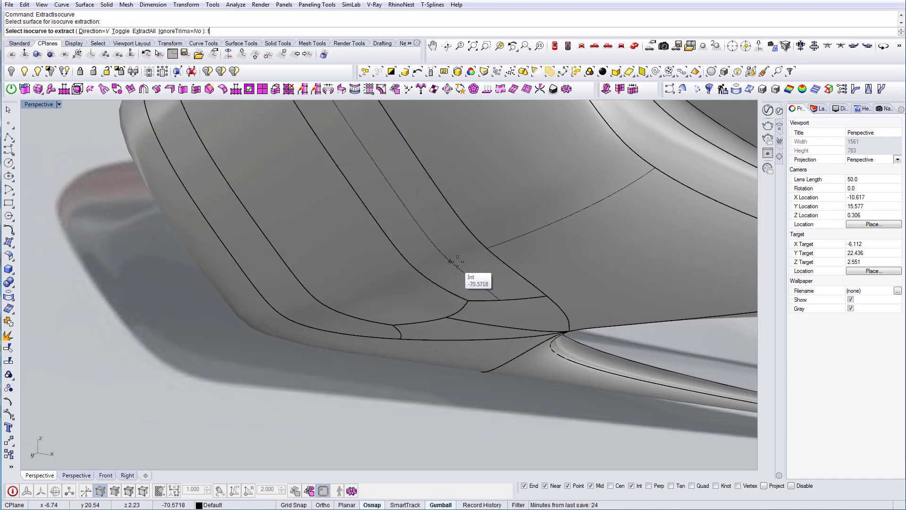
{"action": "left_click", "coordinate": [486, 248]}
{"action": "scroll", "coordinate": [480, 255], "scroll_direction": "up", "scroll_amount": 3}
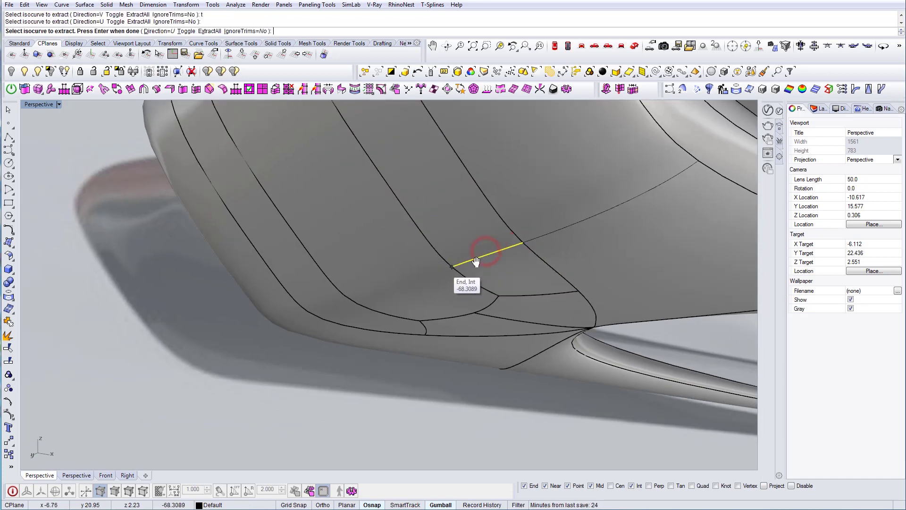
{"action": "key", "text": "Return"}
Step: Extract a V-direction isocurve across the central face of the front bend, continuing from the previous isocurve
{"action": "key", "text": "Return"}
{"action": "left_click", "coordinate": [473, 271]}
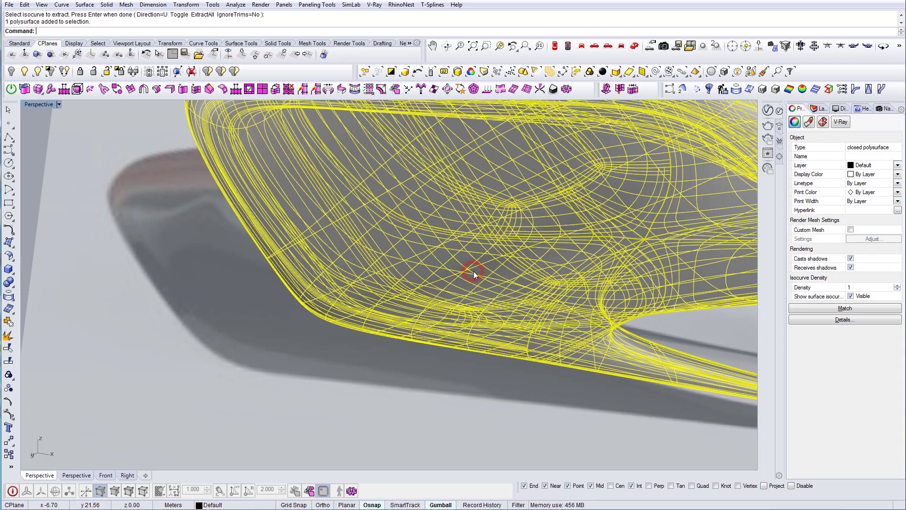
{"action": "type", "text": "t"}
{"action": "key", "text": "Return"}
{"action": "type", "text": "t"}
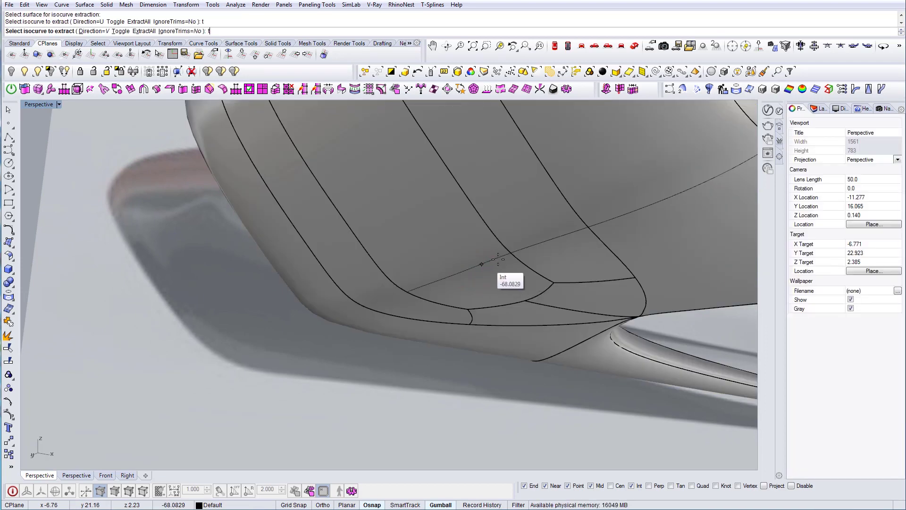
{"action": "right_click_drag", "start_coordinate": [506, 257], "coordinate": [595, 238]}
{"action": "key", "text": "Return"}
Step: Extract a V-direction isocurve on the narrow face beyond the centre, snapped to the end of the central isocurve
{"action": "key", "text": "Return"}
{"action": "left_click", "coordinate": [384, 299]}
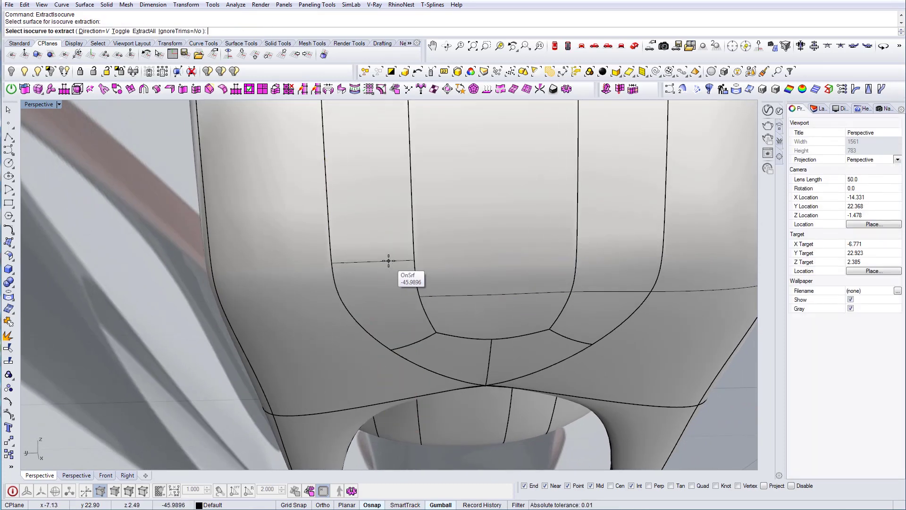
{"action": "left_click", "coordinate": [419, 296]}
{"action": "left_click", "coordinate": [419, 297]}
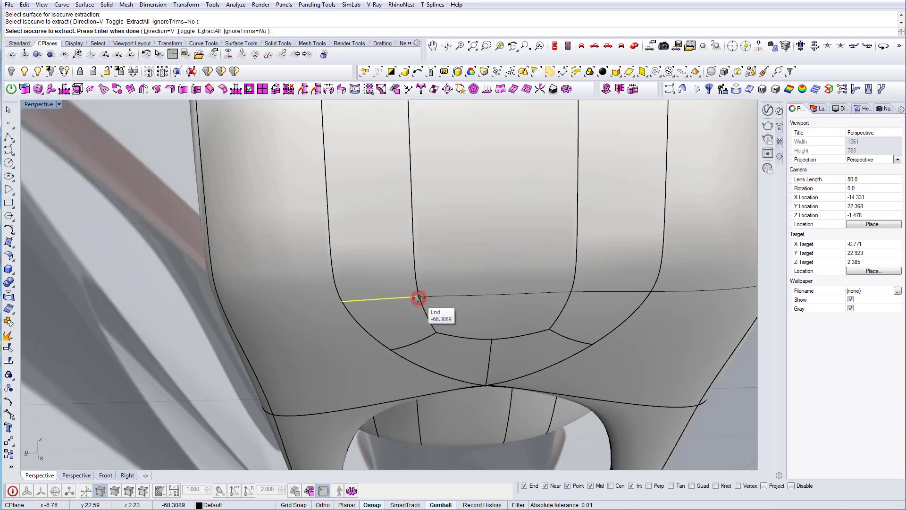
Step: Extract a V-direction isocurve on the remaining side face of the front bend, starting at the end of the previous isocurve
{"action": "key", "text": "Return"}
{"action": "scroll", "coordinate": [419, 298], "scroll_direction": "down", "scroll_amount": 4}
{"action": "right_click_drag", "start_coordinate": [415, 299], "coordinate": [470, 306]}
{"action": "key", "text": "Escape"}
{"action": "right_click_drag", "start_coordinate": [352, 310], "coordinate": [358, 294]}
{"action": "key", "text": "Return"}
{"action": "left_click", "coordinate": [355, 291]}
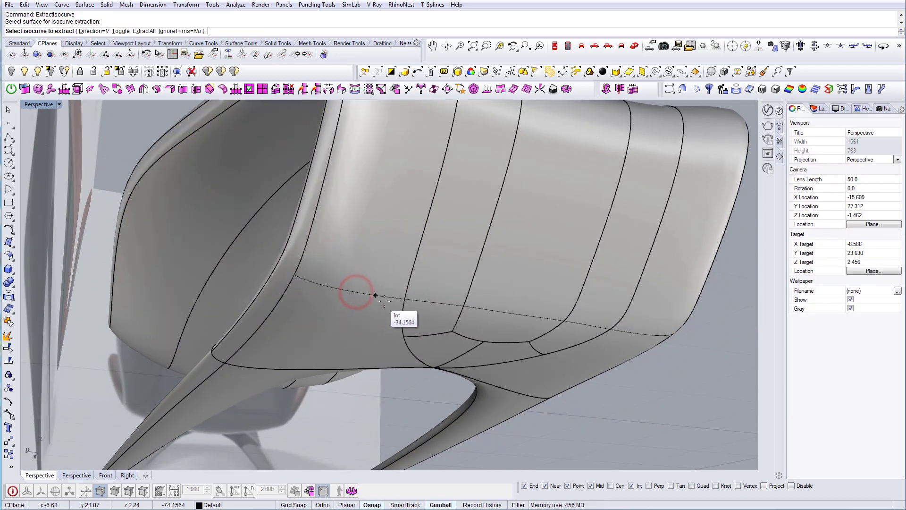
{"action": "left_click", "coordinate": [405, 299]}
{"action": "key", "text": "Return"}
Step: Extract the five lengthwise surfaces of the front bend from the polysurface with ExtractSrf and check that they are separate
{"action": "right_click_drag", "start_coordinate": [405, 300], "coordinate": [431, 359]}
{"action": "type", "text": "ExtractSrf"}
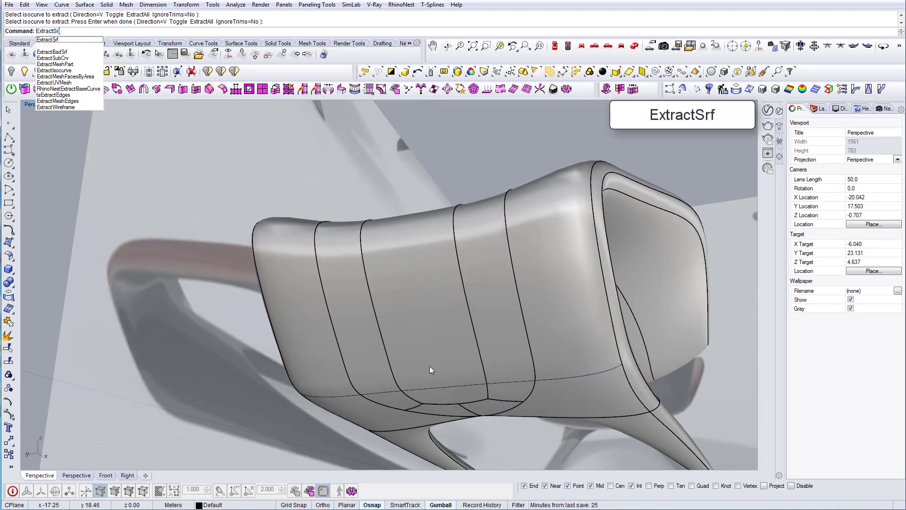
{"action": "key", "text": "Return"}
{"action": "left_click", "coordinate": [325, 350]}
{"action": "left_click", "coordinate": [368, 352]}
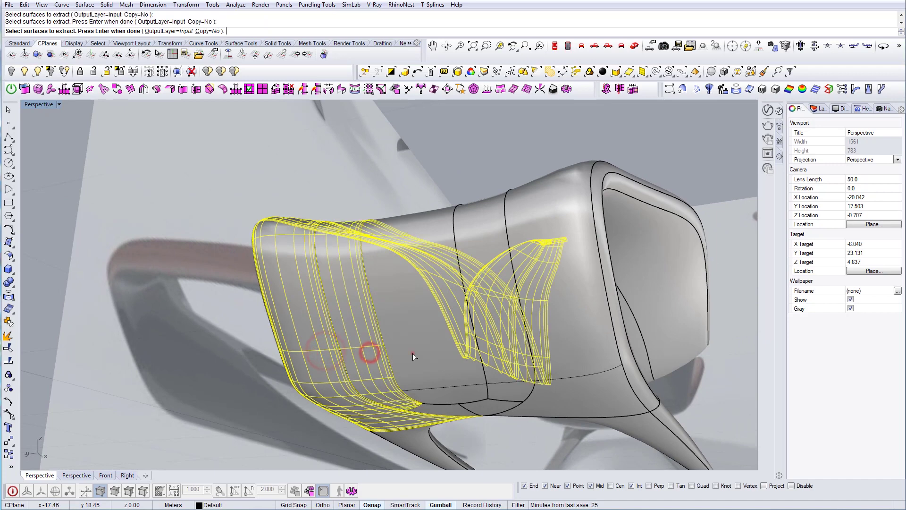
{"action": "left_click", "coordinate": [413, 352]}
{"action": "left_click", "coordinate": [500, 369]}
{"action": "left_click", "coordinate": [562, 352]}
{"action": "key", "text": "Return"}
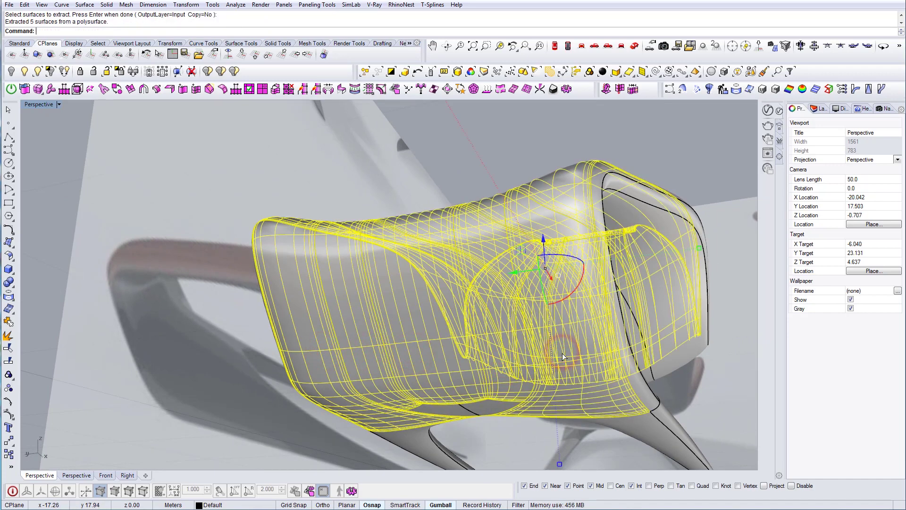
{"action": "key", "text": "Escape"}
{"action": "right_click_drag", "start_coordinate": [511, 321], "coordinate": [587, 297]}
{"action": "left_click", "coordinate": [591, 296]}
{"action": "left_click", "coordinate": [591, 297]}
{"action": "right_click_drag", "start_coordinate": [518, 341], "coordinate": [525, 347]}
{"action": "key", "text": "Escape"}
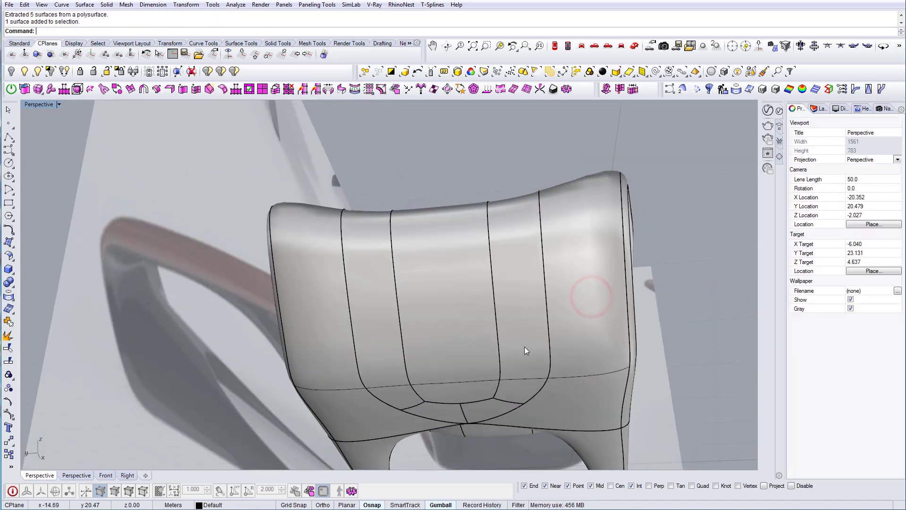
Step: Try to split the five extracted surfaces using an unjoined isocurve across the front bend as the cutting object
{"action": "type", "text": "Split"}
{"action": "key", "text": "Return"}
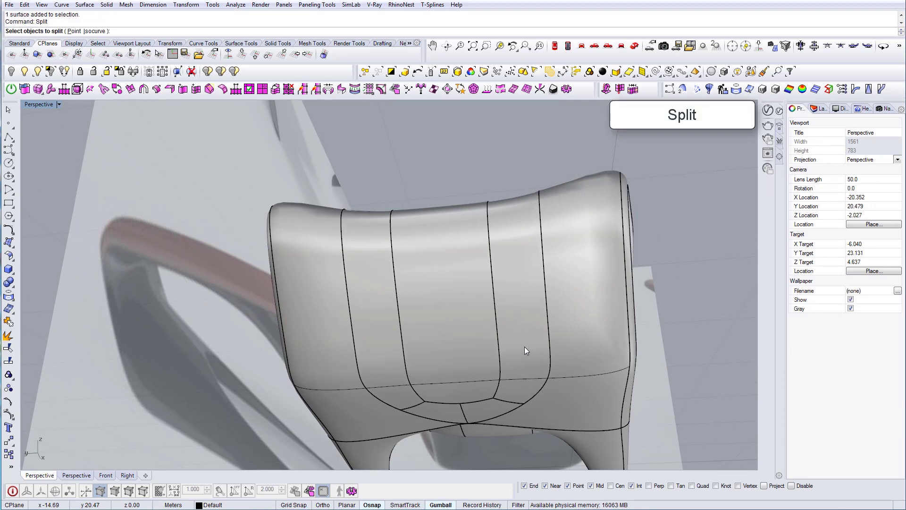
{"action": "left_click", "coordinate": [588, 308]}
{"action": "left_click", "coordinate": [519, 310]}
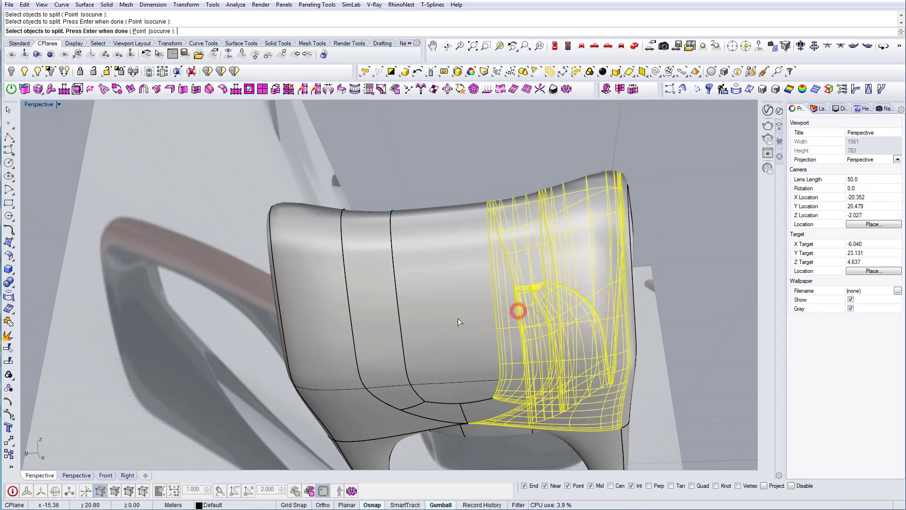
{"action": "left_click", "coordinate": [458, 318]}
{"action": "left_click", "coordinate": [374, 324]}
{"action": "left_click", "coordinate": [327, 330]}
{"action": "key", "text": "Return"}
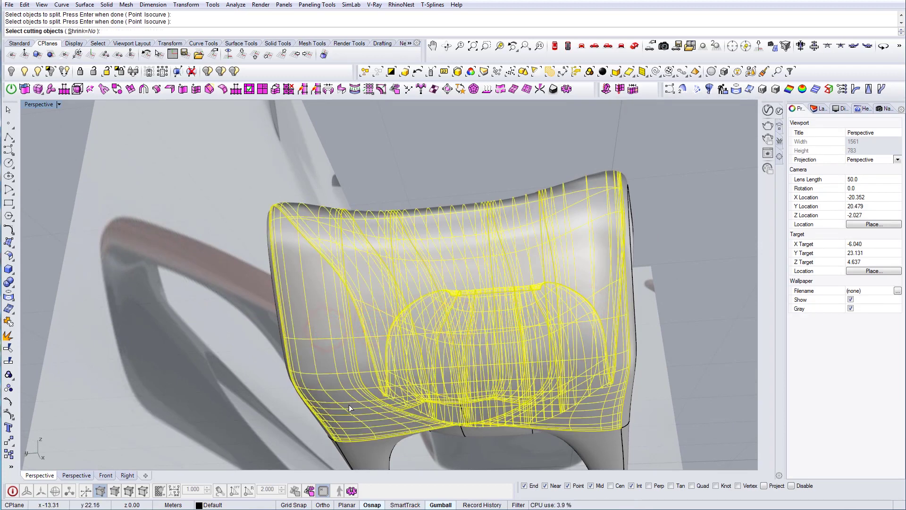
{"action": "left_click", "coordinate": [400, 388]}
{"action": "key", "text": "Return"}
Step: Join the five isocurves across the front bend into one open curve
{"action": "right_click_drag", "start_coordinate": [400, 388], "coordinate": [242, 405]}
{"action": "left_click_drag", "start_coordinate": [373, 428], "coordinate": [375, 430]}
{"action": "right_click_drag", "start_coordinate": [376, 430], "coordinate": [441, 413]}
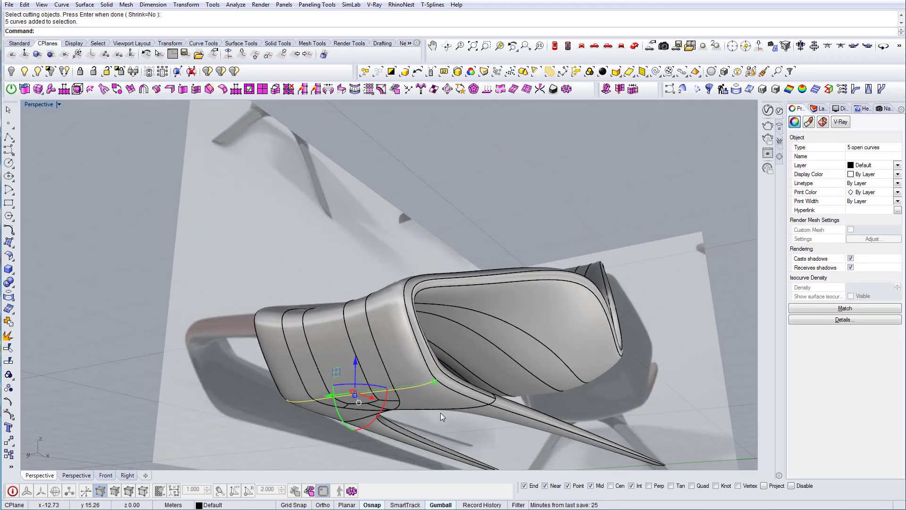
{"action": "key", "text": "Escape"}
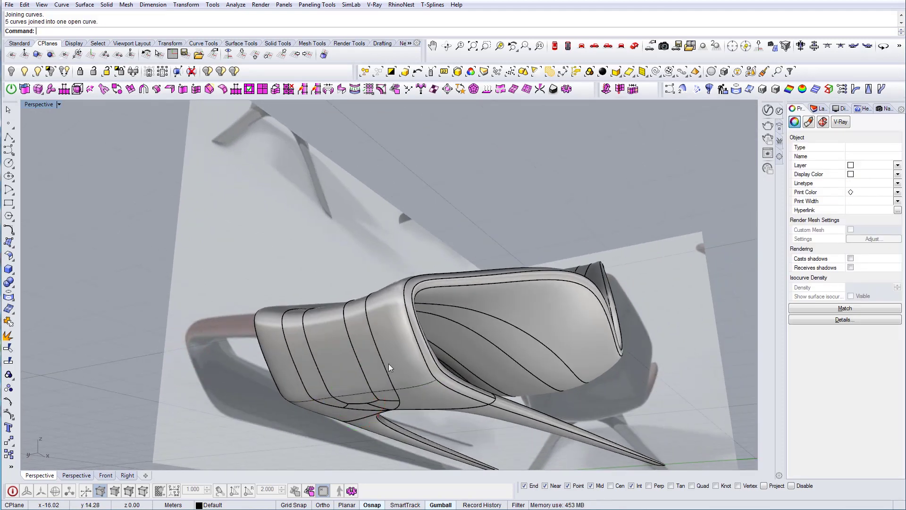
Step: Split the five extracted surfaces with the joined curve across the front bend
{"action": "right_click_drag", "start_coordinate": [389, 363], "coordinate": [433, 368]}
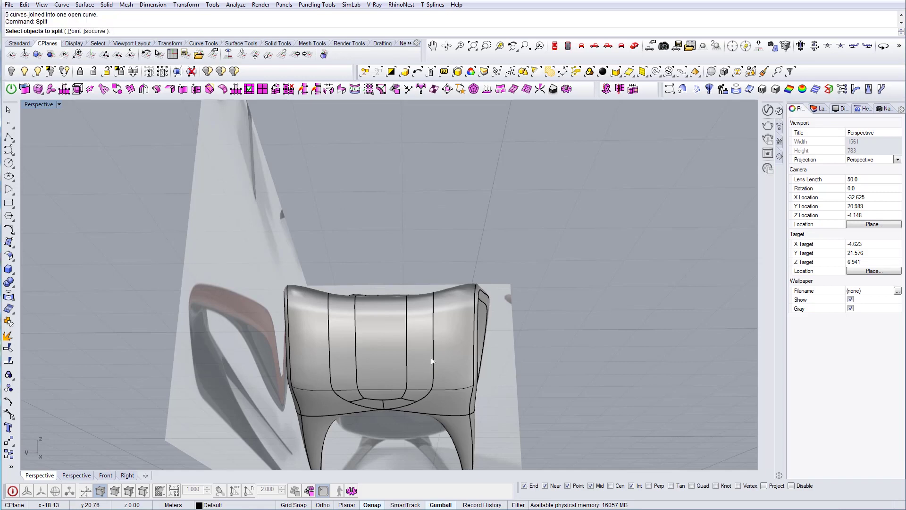
{"action": "left_click", "coordinate": [427, 384]}
{"action": "scroll", "coordinate": [426, 383], "scroll_direction": "up", "scroll_amount": 4}
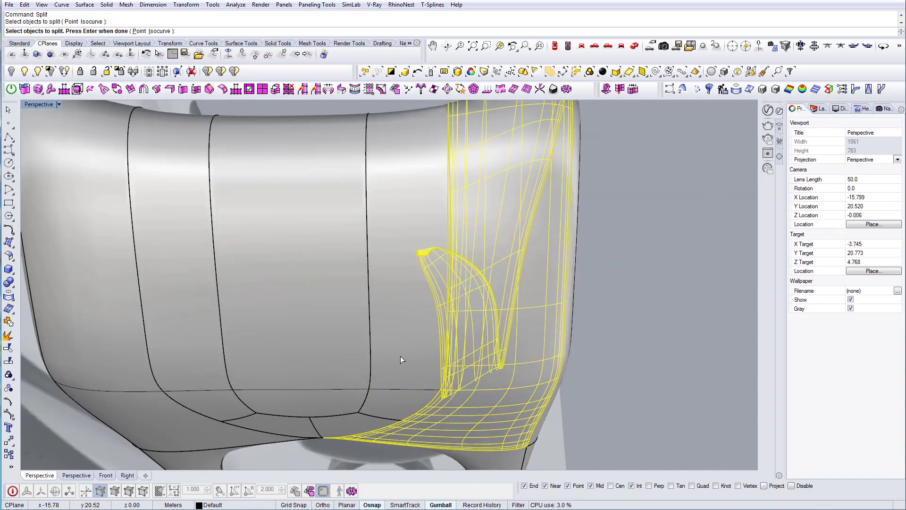
{"action": "left_click", "coordinate": [395, 353]}
{"action": "left_click", "coordinate": [310, 351]}
{"action": "left_click", "coordinate": [208, 349]}
{"action": "left_click", "coordinate": [112, 352]}
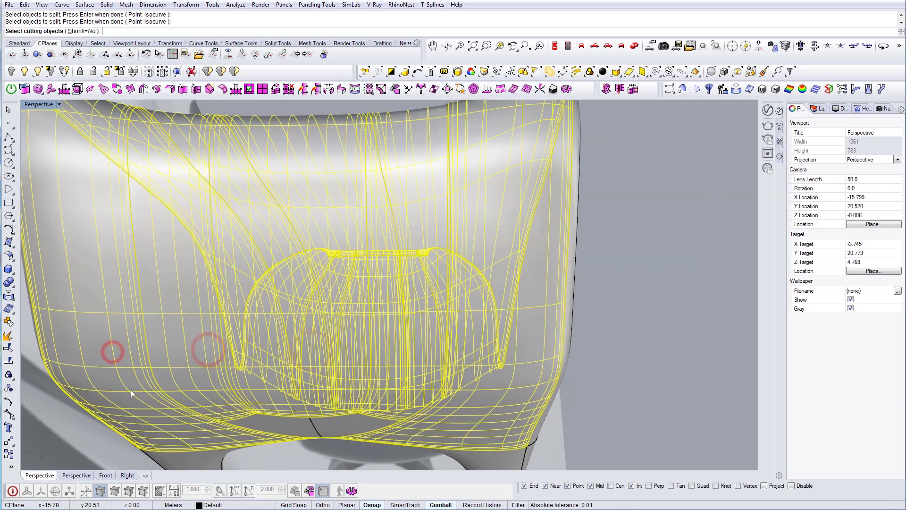
{"action": "key", "text": "Return"}
{"action": "left_click", "coordinate": [132, 387]}
{"action": "key", "text": "Return"}
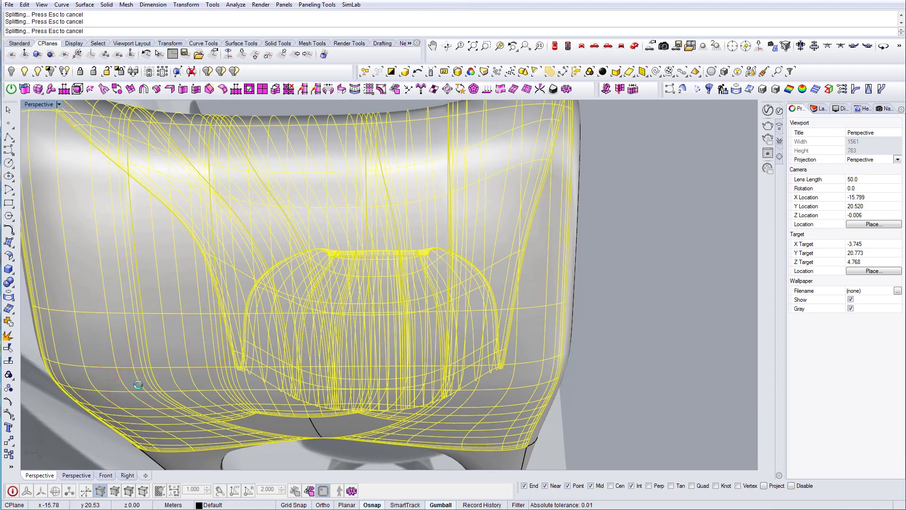
Step: Select the five surfaces above the split line and examine how they run along the seat
{"action": "left_click", "coordinate": [172, 347]}
{"action": "left_click", "coordinate": [110, 339], "text": "shift"}
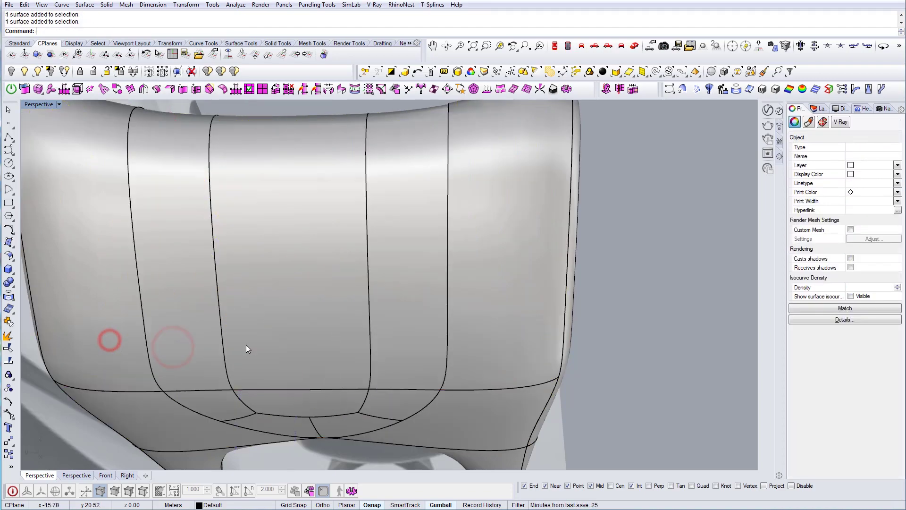
{"action": "left_click", "coordinate": [259, 346]}
{"action": "scroll", "coordinate": [206, 352], "scroll_direction": "down", "scroll_amount": 4}
{"action": "right_click_drag", "start_coordinate": [206, 352], "coordinate": [228, 352]}
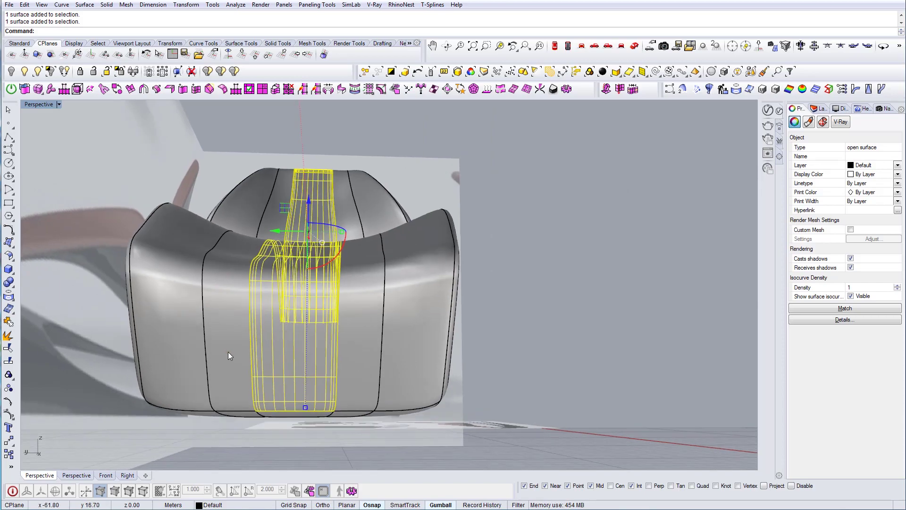
{"action": "left_click", "coordinate": [228, 352], "text": "shift"}
{"action": "left_click", "coordinate": [181, 343], "text": "shift"}
{"action": "left_click", "coordinate": [359, 355], "text": "shift"}
{"action": "left_click", "coordinate": [399, 354], "text": "shift"}
{"action": "right_click_drag", "start_coordinate": [441, 354], "coordinate": [374, 389]}
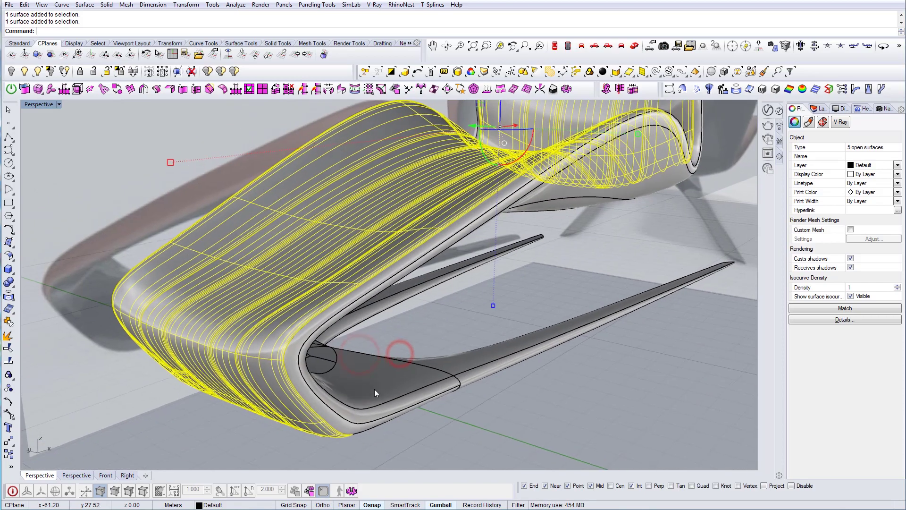
{"action": "scroll", "coordinate": [380, 383], "scroll_direction": "down", "scroll_amount": 5}
{"action": "right_click_drag", "start_coordinate": [491, 289], "coordinate": [425, 317]}
{"action": "key", "text": "Escape"}
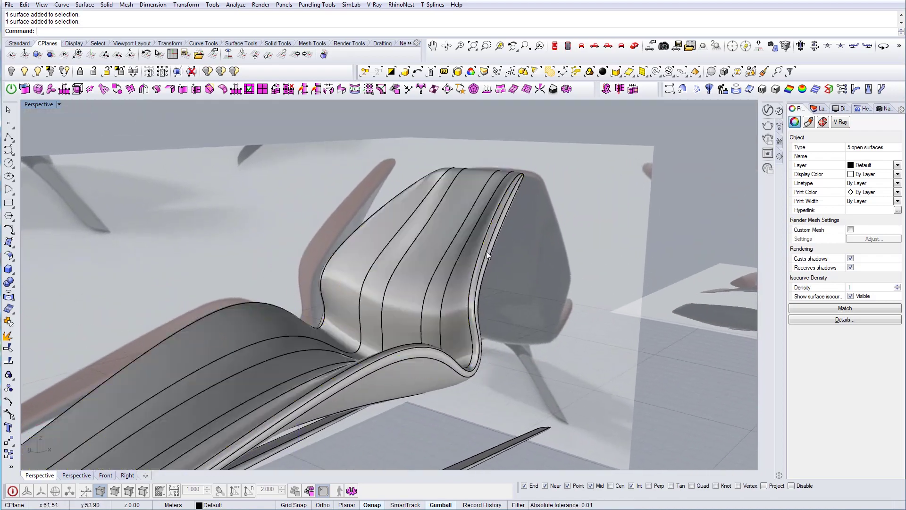
Step: Select the outer surface along the side of the backrest and examine its edge at the upper end
{"action": "scroll", "coordinate": [486, 251], "scroll_direction": "up", "scroll_amount": 6}
{"action": "right_click_drag", "start_coordinate": [486, 251], "coordinate": [586, 242]}
{"action": "left_click", "coordinate": [584, 271]}
{"action": "scroll", "coordinate": [469, 328], "scroll_direction": "down", "scroll_amount": 5}
{"action": "right_click_drag", "start_coordinate": [468, 328], "coordinate": [553, 293]}
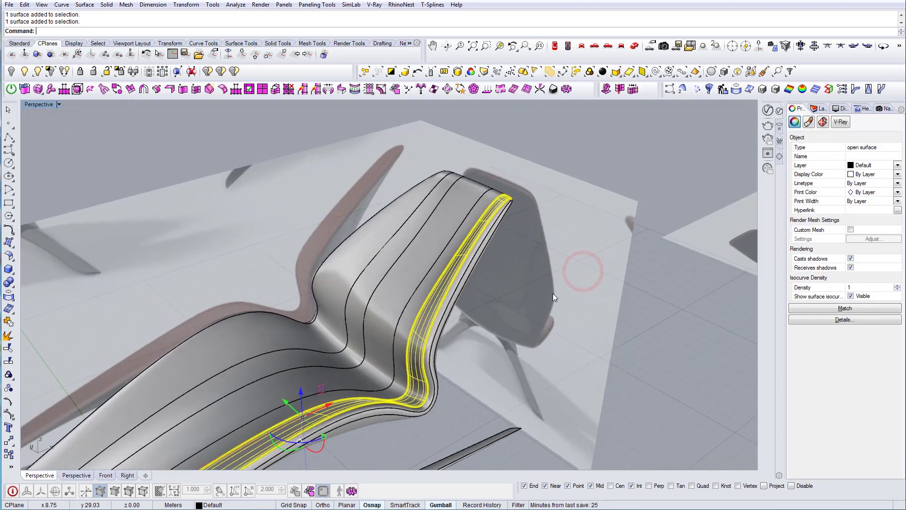
{"action": "scroll", "coordinate": [471, 240], "scroll_direction": "up", "scroll_amount": 3}
{"action": "right_click_drag", "start_coordinate": [508, 270], "coordinate": [557, 284]}
{"action": "scroll", "coordinate": [591, 276], "scroll_direction": "up", "scroll_amount": 3}
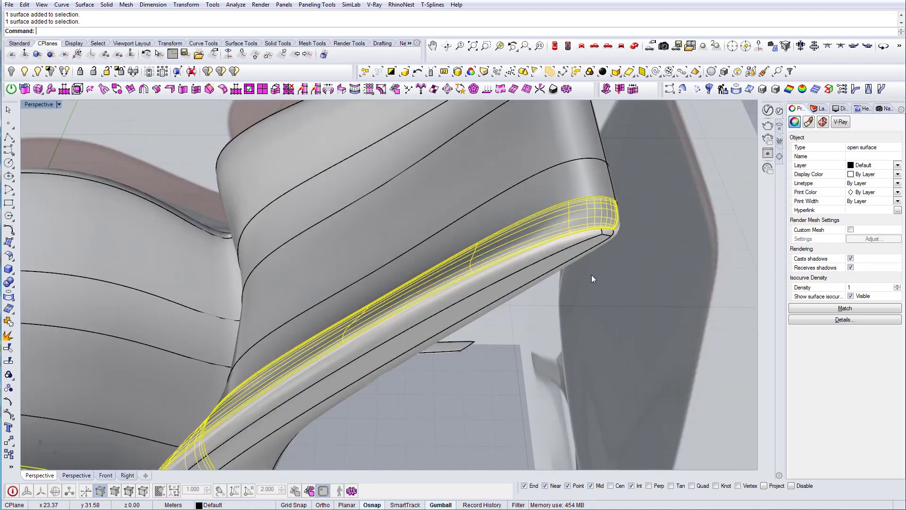
{"action": "key", "text": "Escape"}
Step: Join the five lengthwise seat and backrest surfaces above the split line into one polysurface
{"action": "scroll", "coordinate": [574, 252], "scroll_direction": "down", "scroll_amount": 4}
{"action": "right_click_drag", "start_coordinate": [574, 252], "coordinate": [529, 331]}
{"action": "scroll", "coordinate": [529, 324], "scroll_direction": "up", "scroll_amount": 4}
{"action": "left_click", "coordinate": [529, 332]}
{"action": "left_click", "coordinate": [486, 321], "text": "shift"}
{"action": "left_click", "coordinate": [431, 318], "text": "shift"}
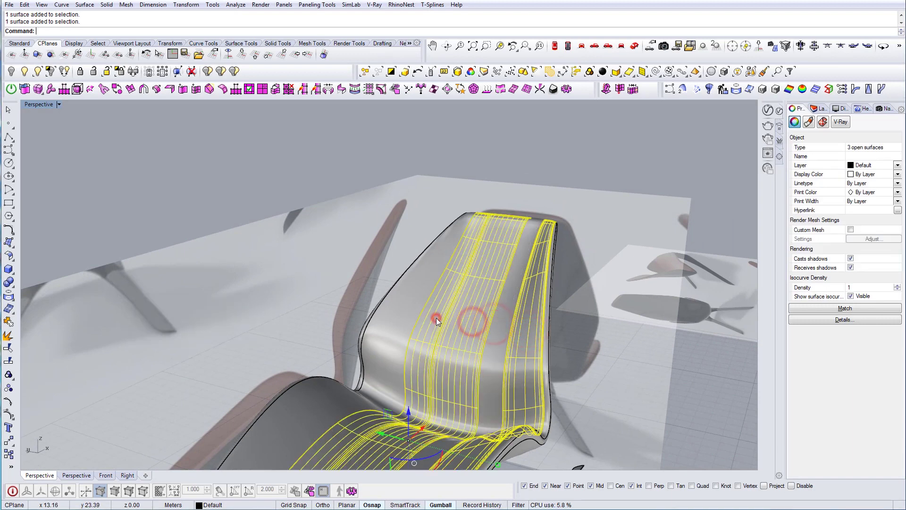
{"action": "left_click", "coordinate": [406, 315], "text": "shift"}
{"action": "left_click", "coordinate": [493, 334], "text": "shift"}
{"action": "scroll", "coordinate": [494, 334], "scroll_direction": "down", "scroll_amount": 6}
{"action": "right_click_drag", "start_coordinate": [464, 362], "coordinate": [463, 332]}
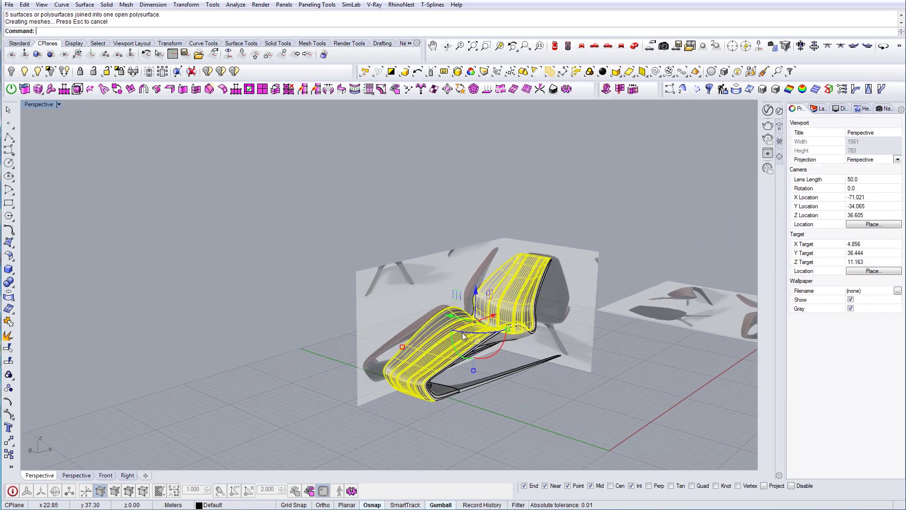
Step: Select the joined seat polysurface and the frame polysurface in turn to examine the separation between them
{"action": "key", "text": "Escape"}
{"action": "left_click", "coordinate": [460, 338]}
{"action": "right_click_drag", "start_coordinate": [461, 338], "coordinate": [463, 363]}
{"action": "scroll", "coordinate": [464, 338], "scroll_direction": "up", "scroll_amount": 5}
{"action": "key", "text": "Escape"}
{"action": "left_click", "coordinate": [463, 335]}
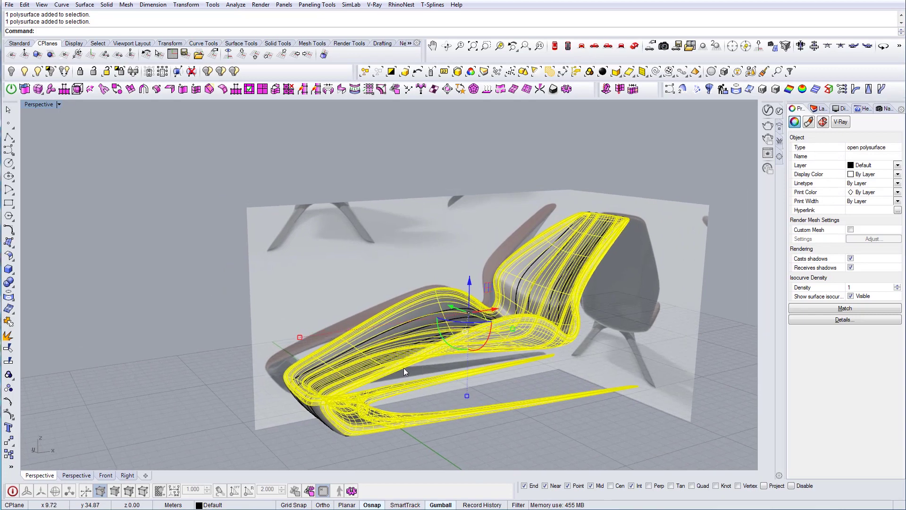
{"action": "key", "text": "Escape"}
{"action": "left_click", "coordinate": [418, 364]}
{"action": "left_click", "coordinate": [406, 324]}
{"action": "right_click_drag", "start_coordinate": [406, 324], "coordinate": [476, 344]}
{"action": "key", "text": "Escape"}
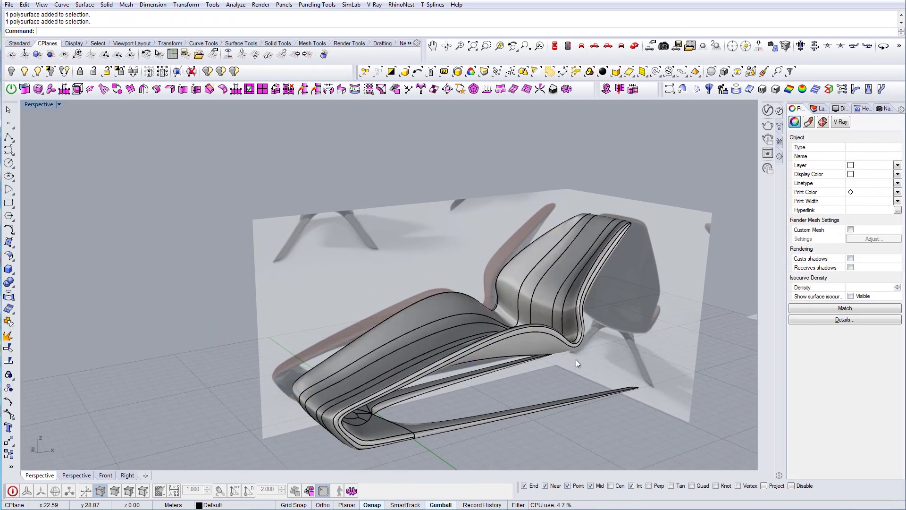
{"action": "scroll", "coordinate": [576, 358], "scroll_direction": "up", "scroll_amount": 3}
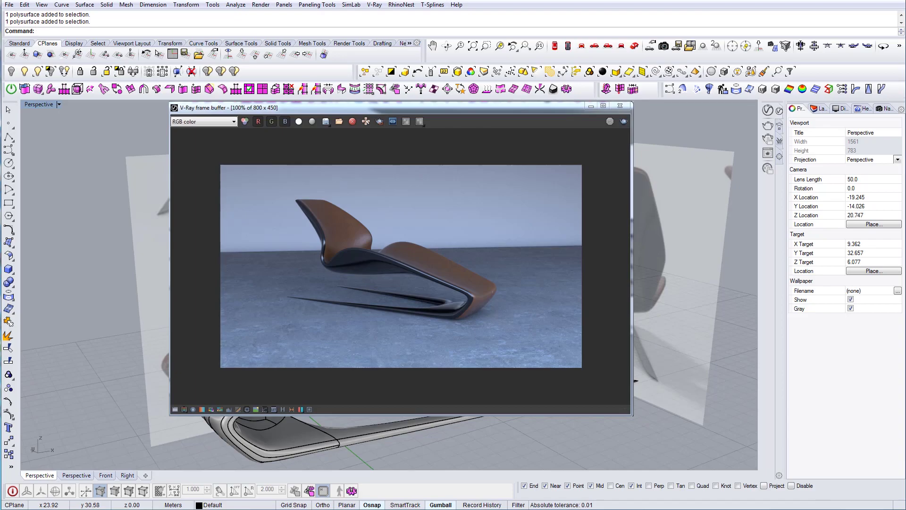
Step: Switch to YouTube and subscribe to the How to Rhino channel
{"action": "left_click", "coordinate": [635, 380]}
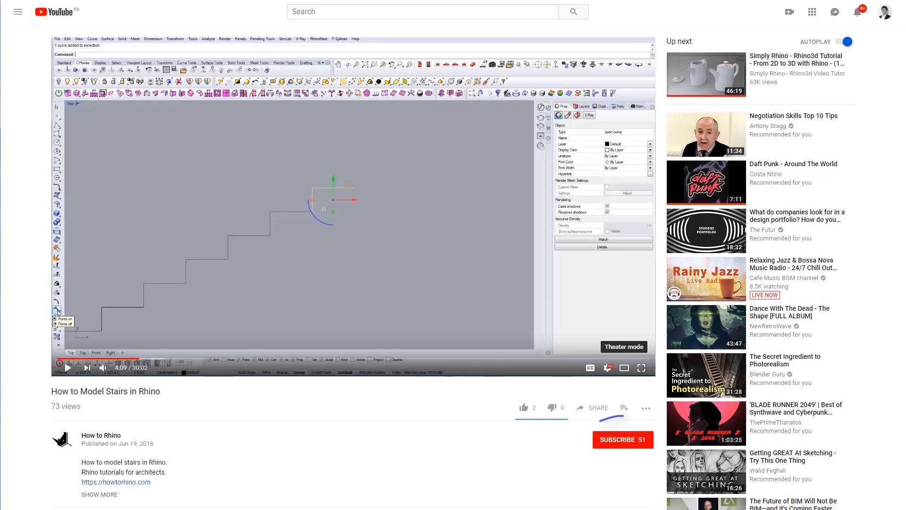
{"action": "left_click", "coordinate": [632, 442]}
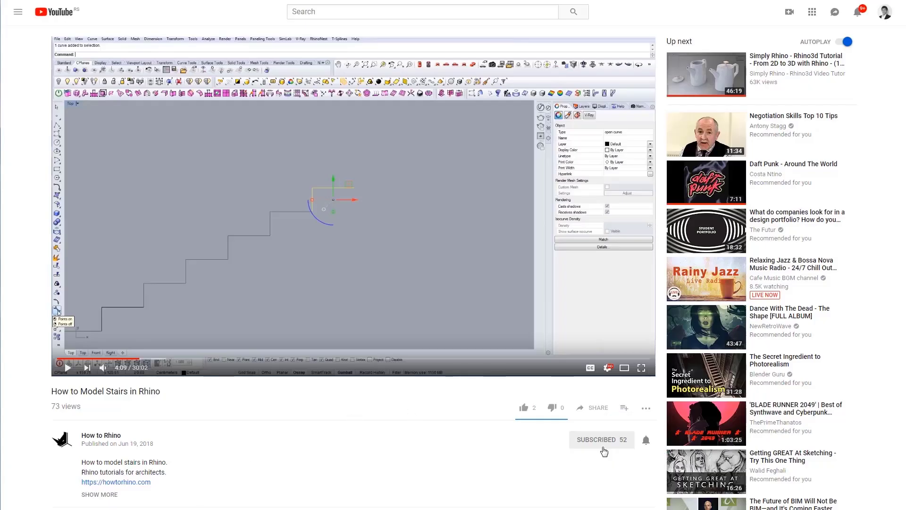